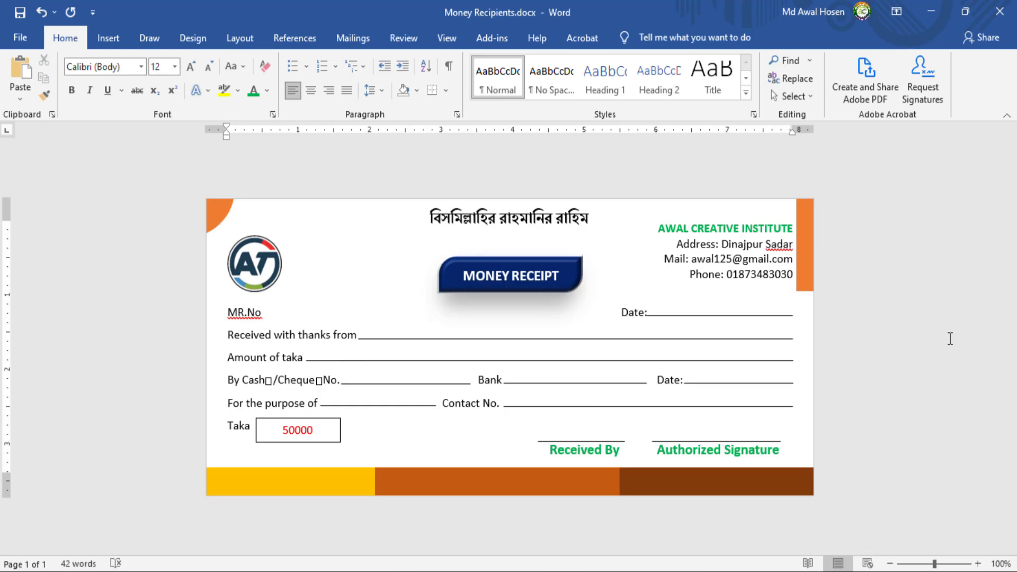
Create a new blank document, dismiss the genuine Office warning, and show the Layout options
{"action": "key", "text": "ctrl+n"}
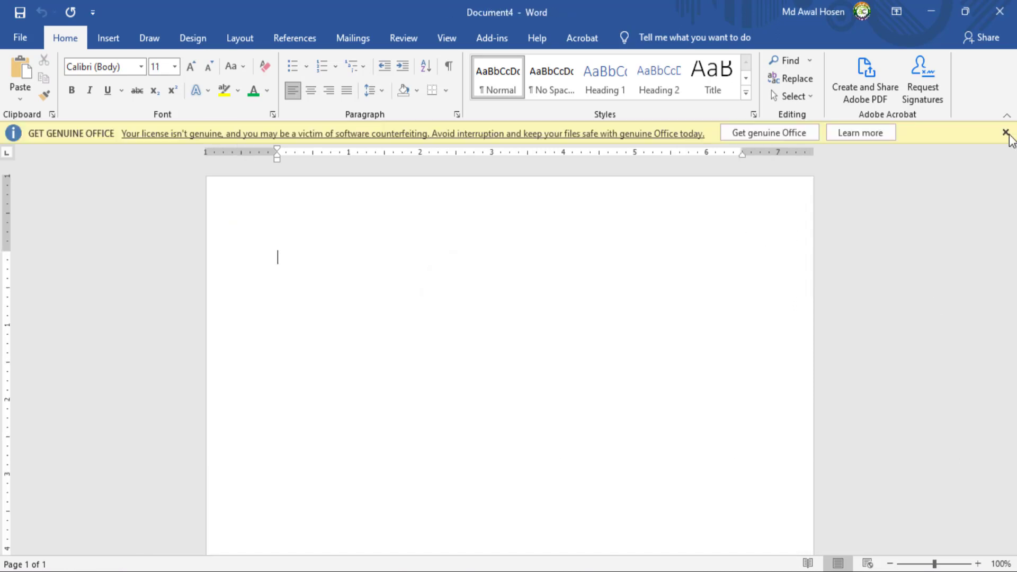
{"action": "left_click", "coordinate": [1008, 136]}
{"action": "left_click", "coordinate": [15, 29]}
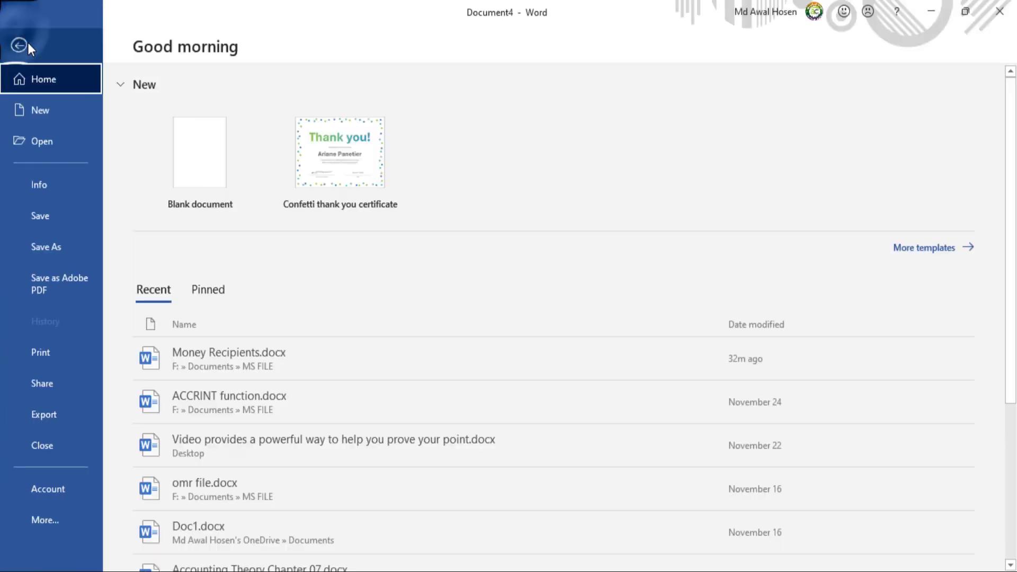
{"action": "left_click", "coordinate": [23, 43]}
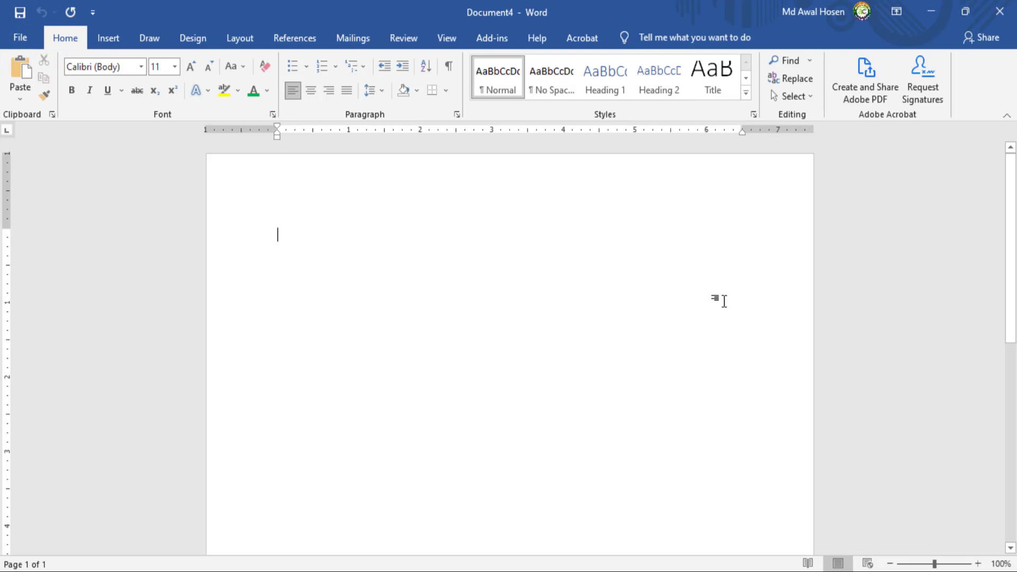
{"action": "left_click", "coordinate": [241, 38]}
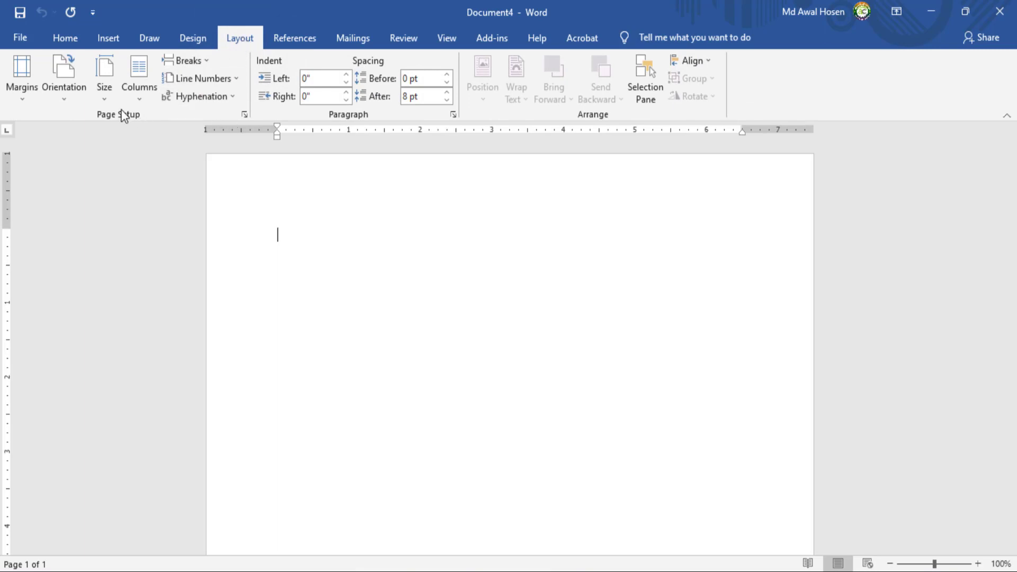
In Page Setup, set the paper height to 4 inches
{"action": "left_click", "coordinate": [107, 100]}
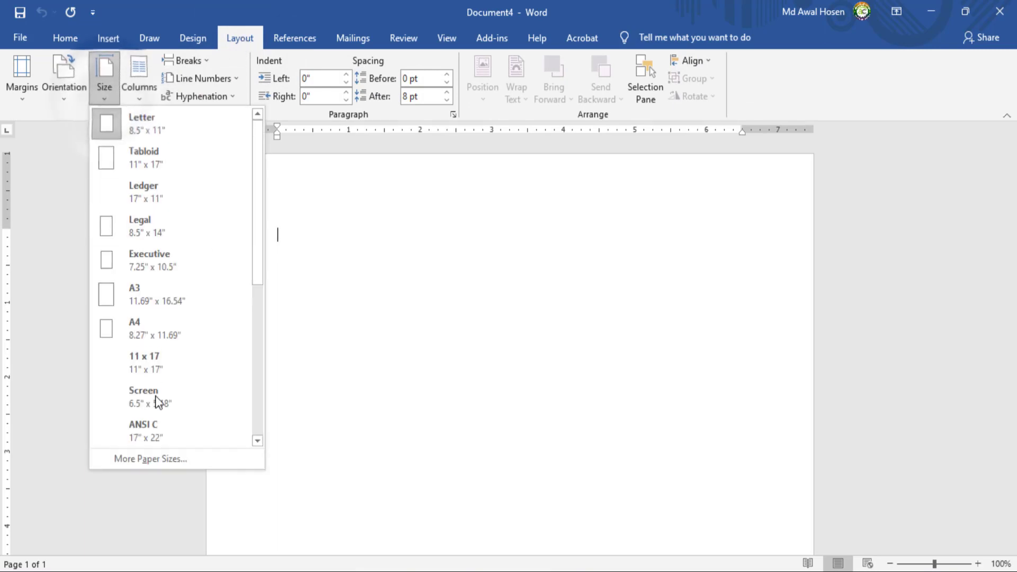
{"action": "left_click", "coordinate": [180, 458]}
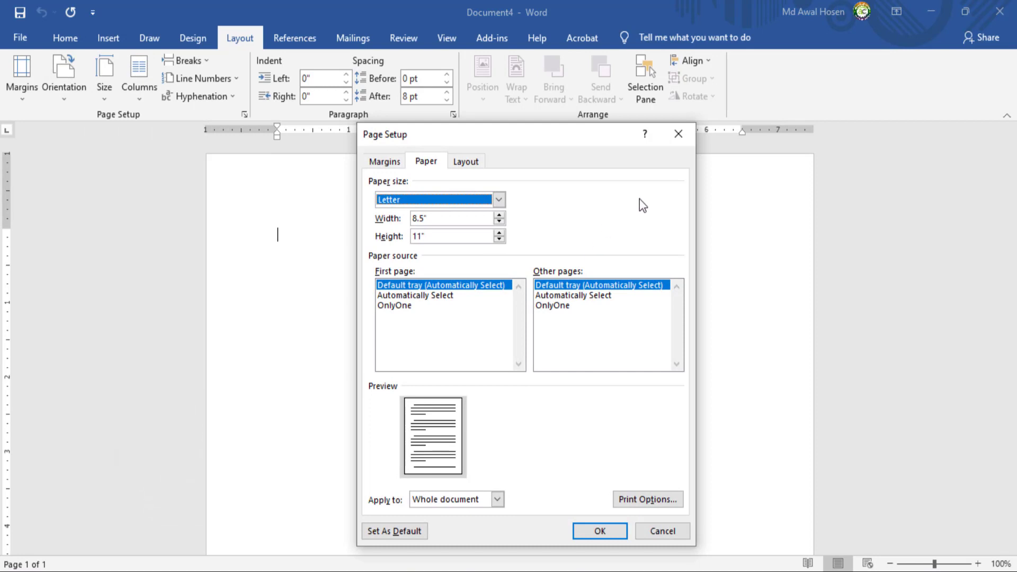
{"action": "left_click", "coordinate": [679, 134]}
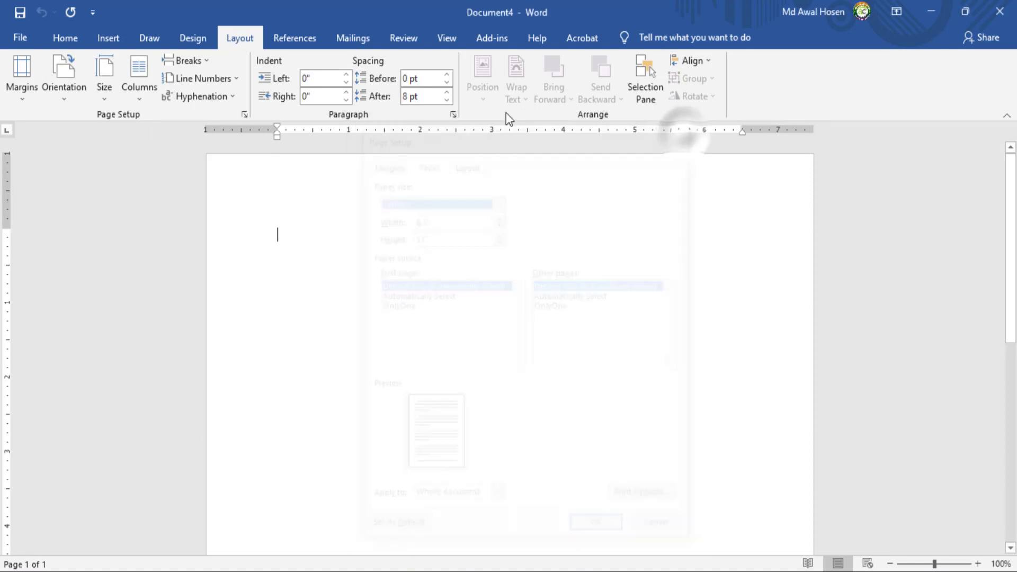
{"action": "left_click", "coordinate": [244, 114]}
{"action": "left_click_drag", "start_coordinate": [478, 139], "coordinate": [492, 129]}
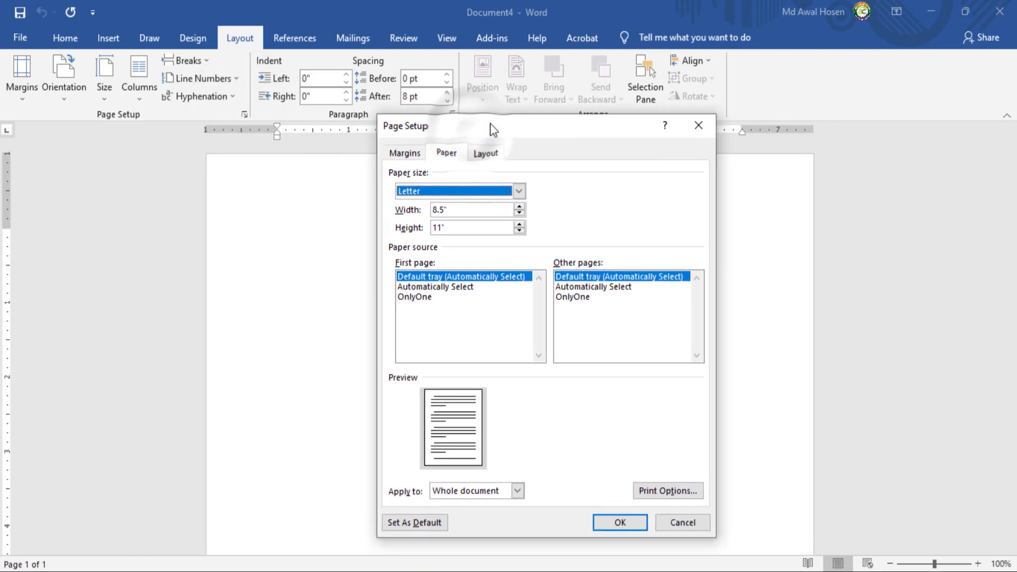
{"action": "left_click", "coordinate": [448, 150]}
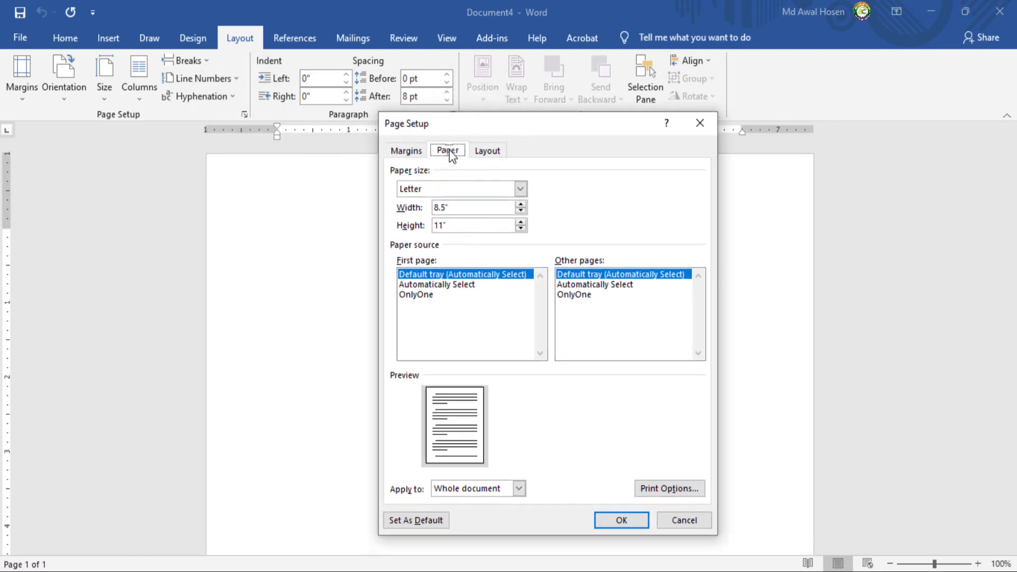
{"action": "double_click", "coordinate": [475, 226]}
{"action": "type", "text": "4"}
Set all four margins to 0.3 inches with landscape orientation and apply the page setup
{"action": "left_click", "coordinate": [409, 153]}
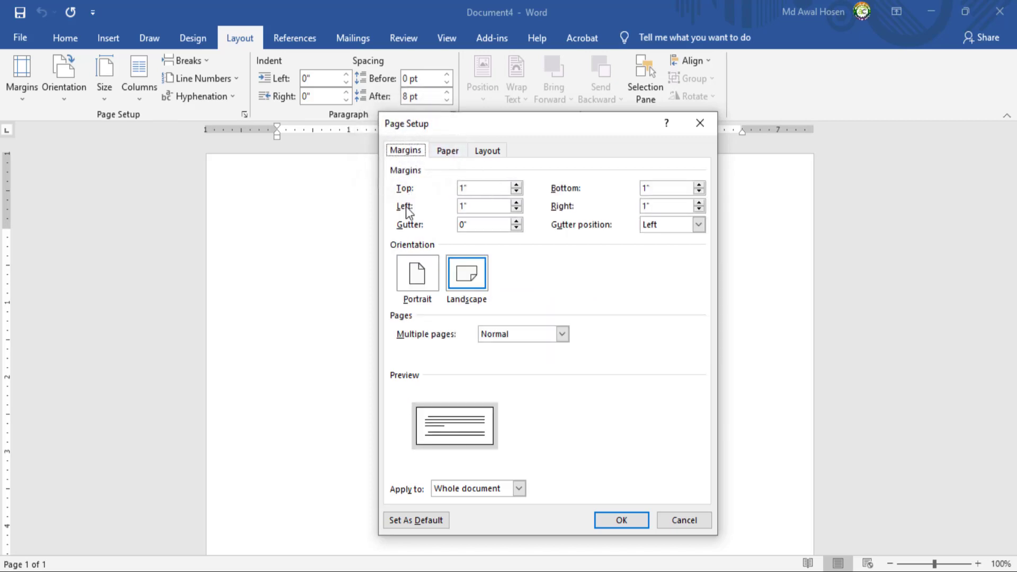
{"action": "left_click_drag", "start_coordinate": [471, 188], "coordinate": [370, 191]}
{"action": "type", "text": ".3"}
{"action": "double_click", "coordinate": [488, 207]}
{"action": "type", "text": ".3"}
{"action": "double_click", "coordinate": [660, 188]}
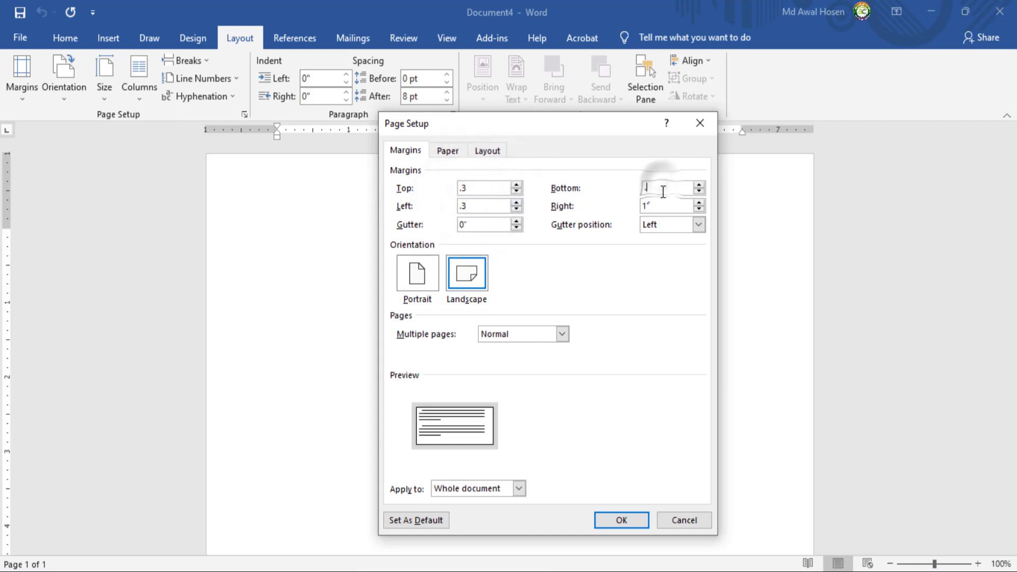
{"action": "type", "text": ".3"}
{"action": "double_click", "coordinate": [669, 207]}
{"action": "type", "text": ".3"}
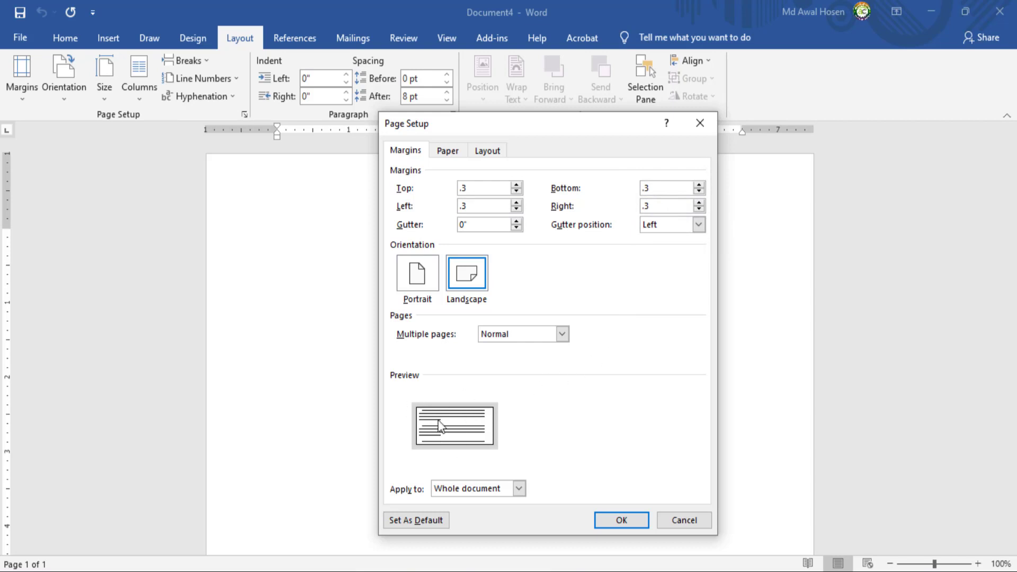
{"action": "left_click", "coordinate": [622, 520]}
{"action": "type", "text": "A"}
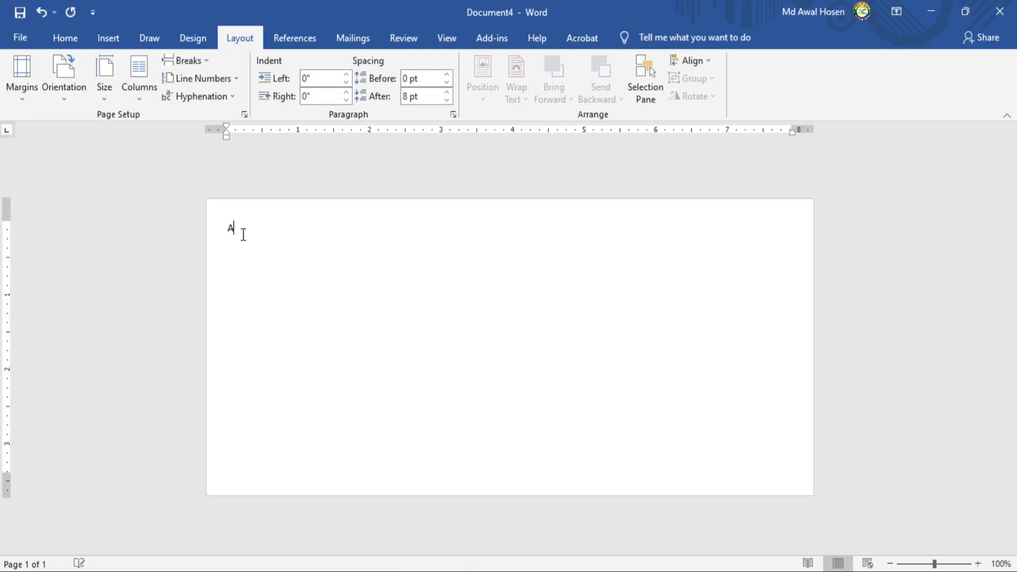
Complete the AWAL CREATIVE INSTITUTE title and add an Address line with the institute's address
{"action": "type", "text": "WAL CR"}
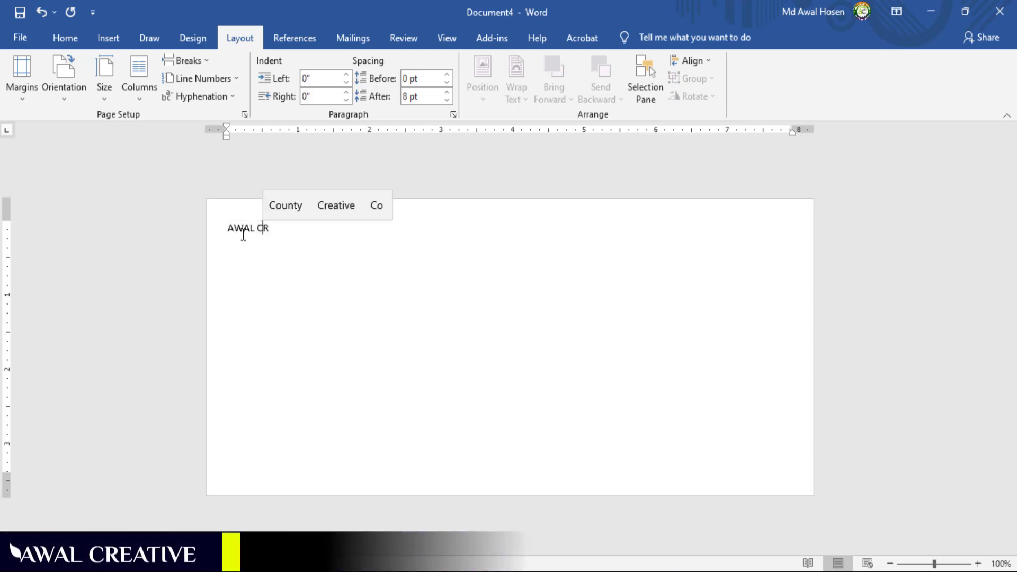
{"action": "type", "text": "EATIVE"}
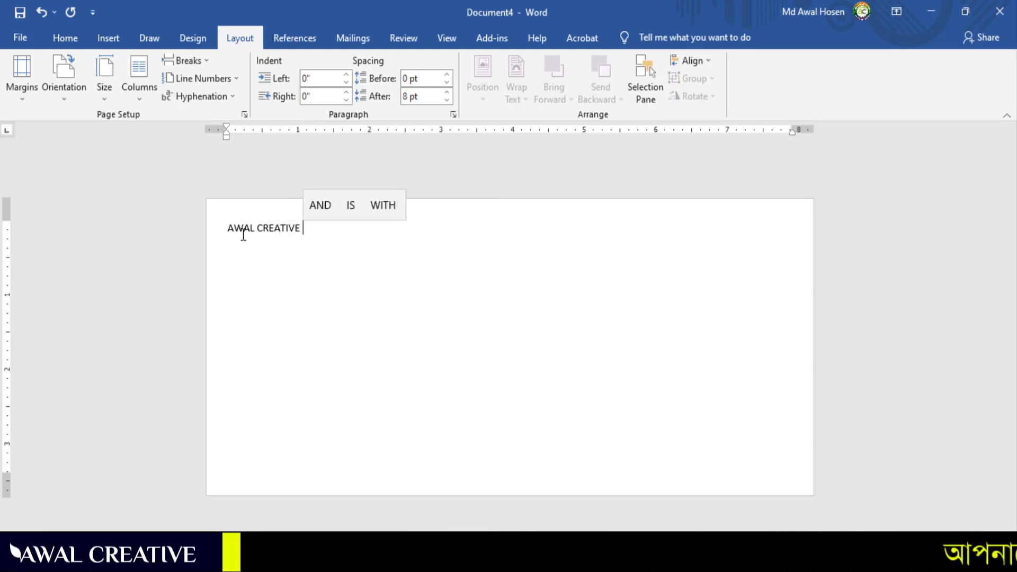
{"action": "type", "text": " INS"}
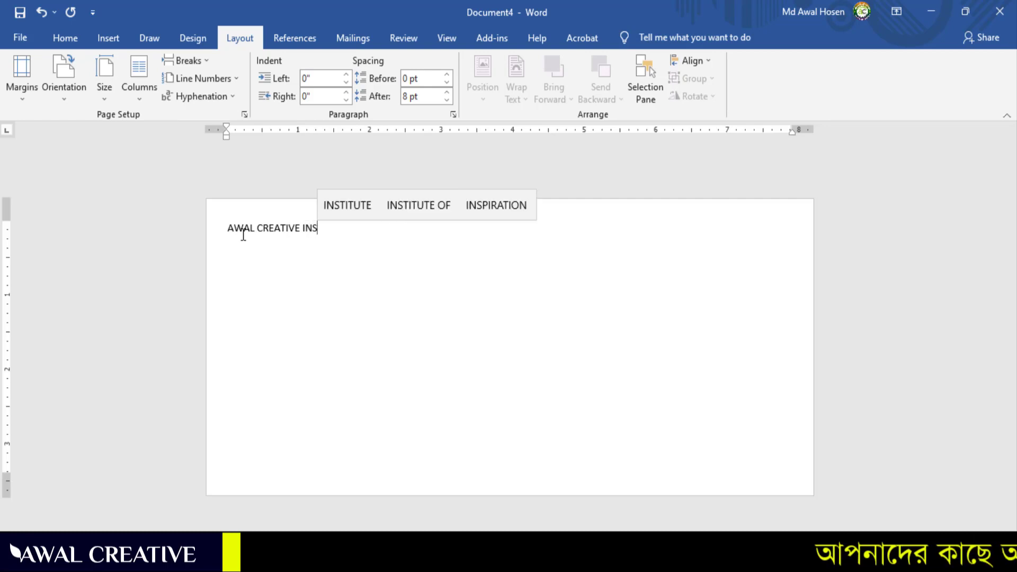
{"action": "type", "text": "TITUT"}
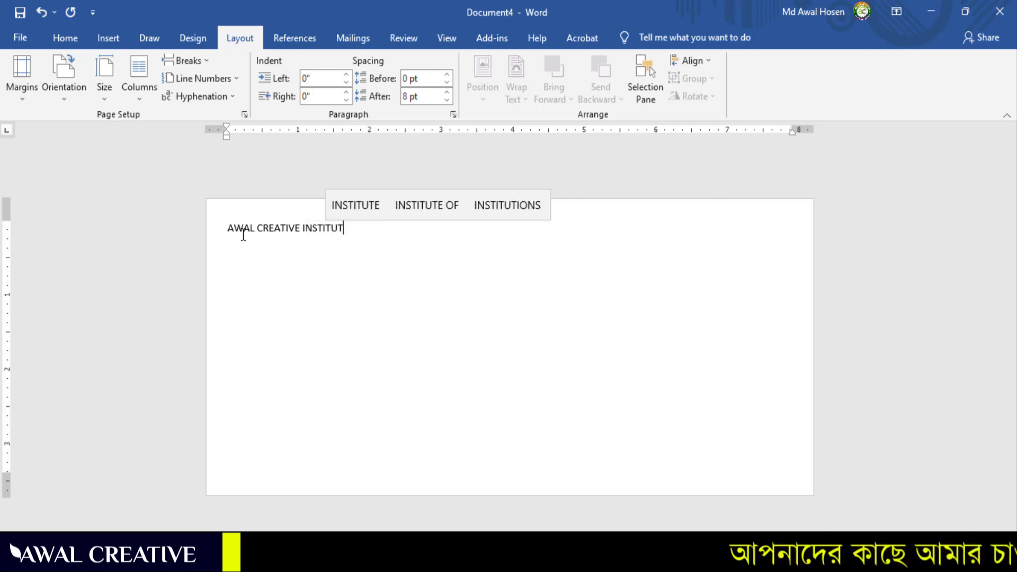
{"action": "type", "text": "E"}
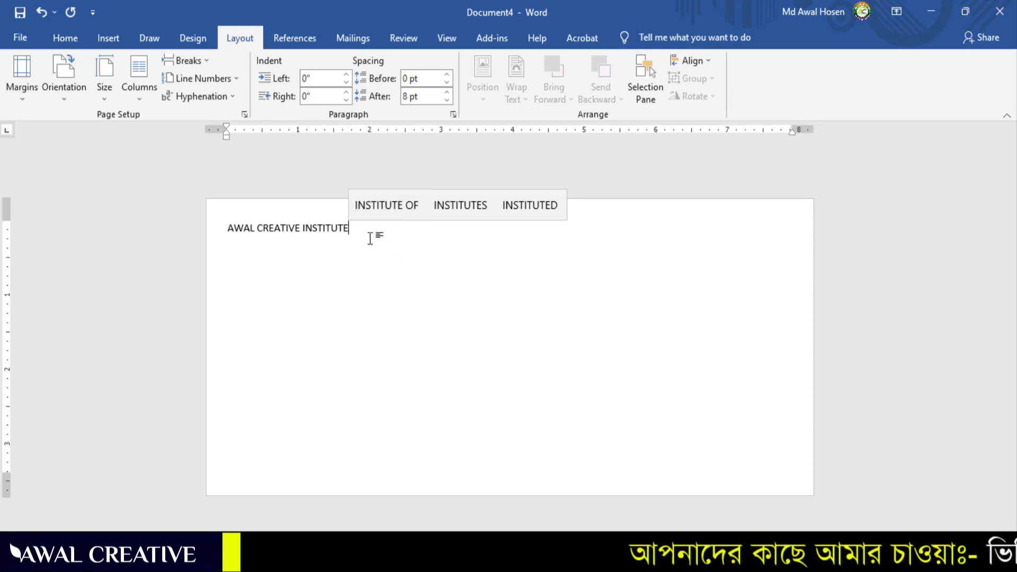
{"action": "key", "text": "Return"}
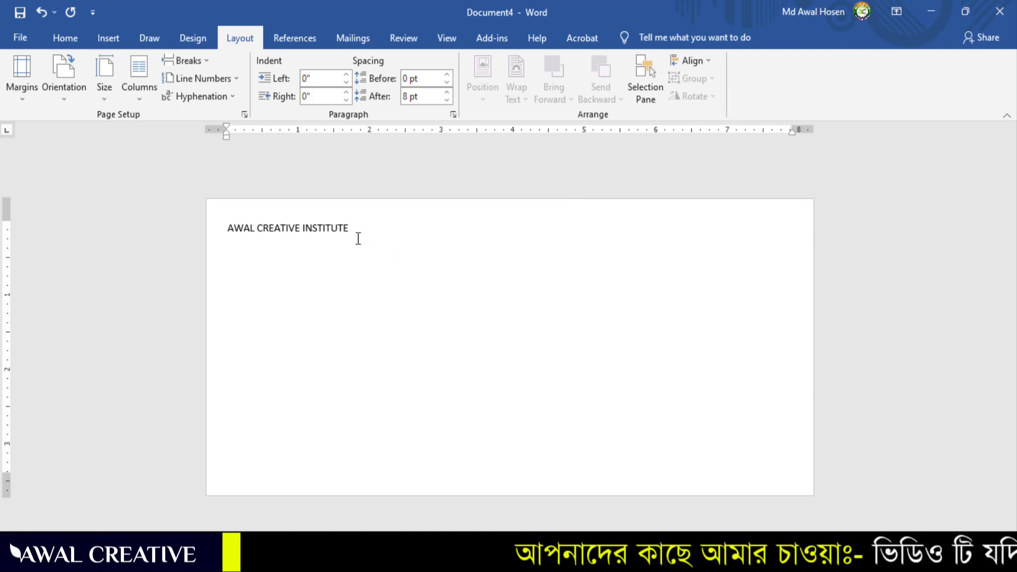
{"action": "type", "text": "Ad"}
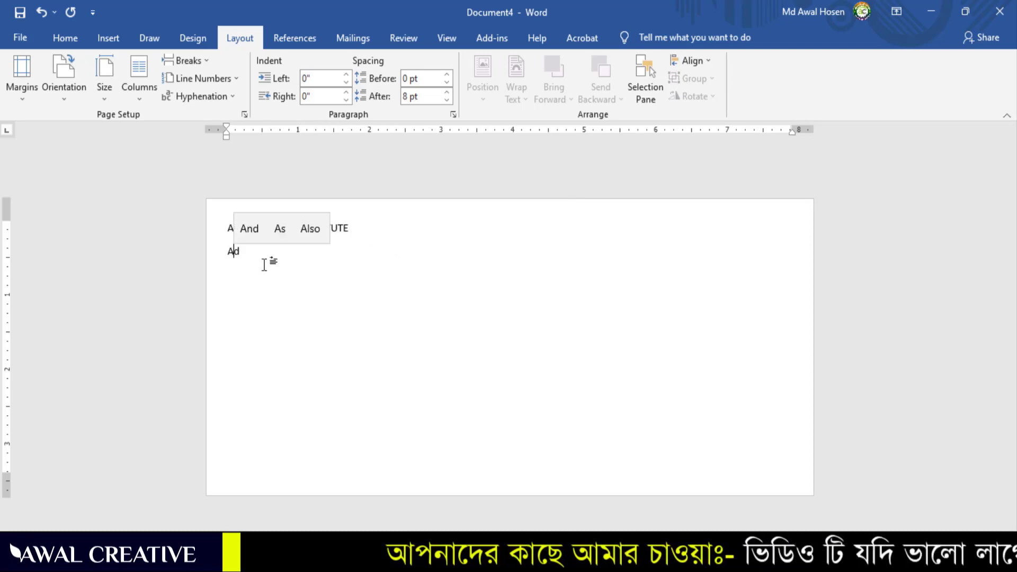
{"action": "type", "text": "d"}
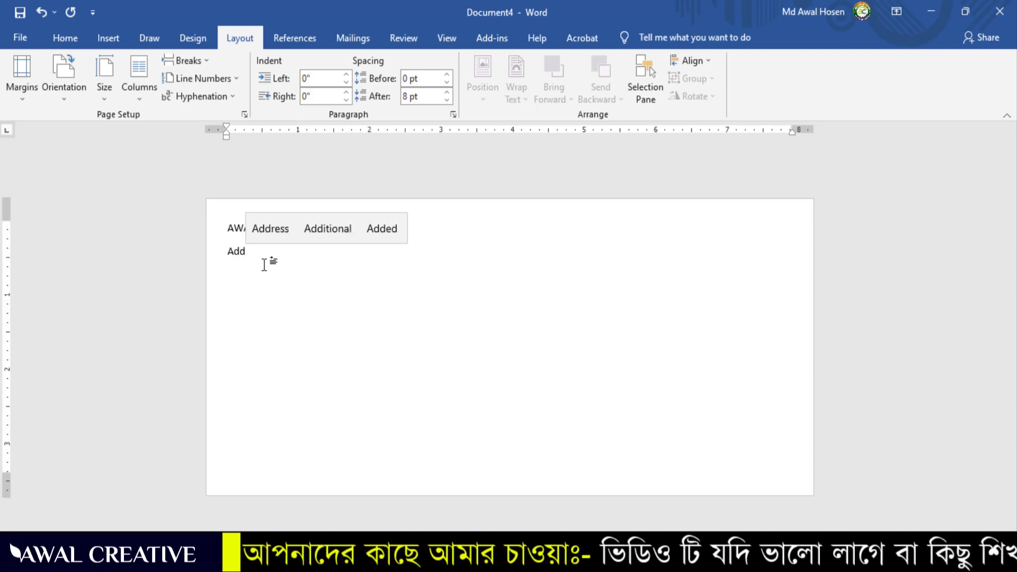
{"action": "type", "text": "re"}
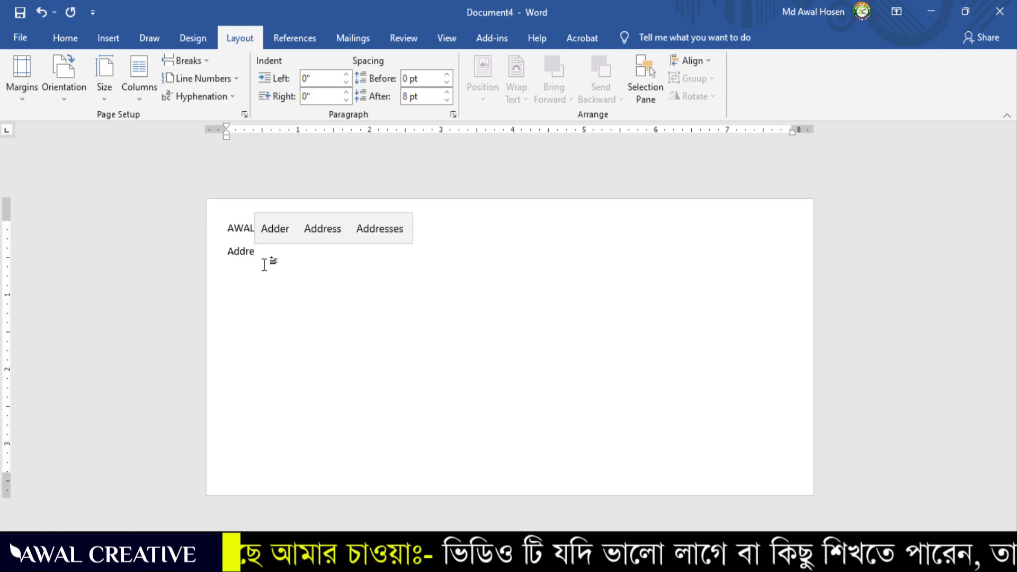
{"action": "type", "text": "ss"}
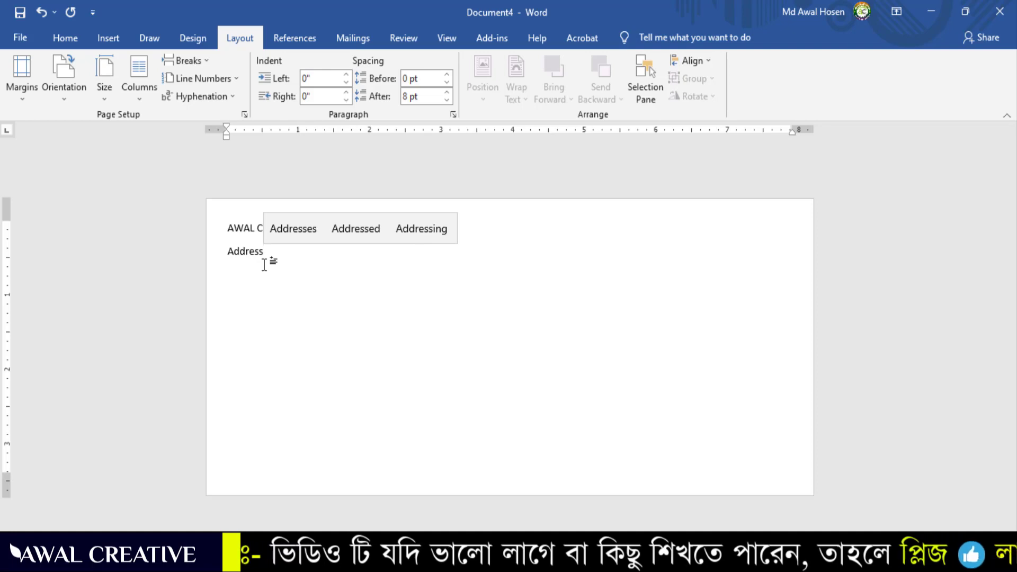
{"action": "type", "text": ": D"}
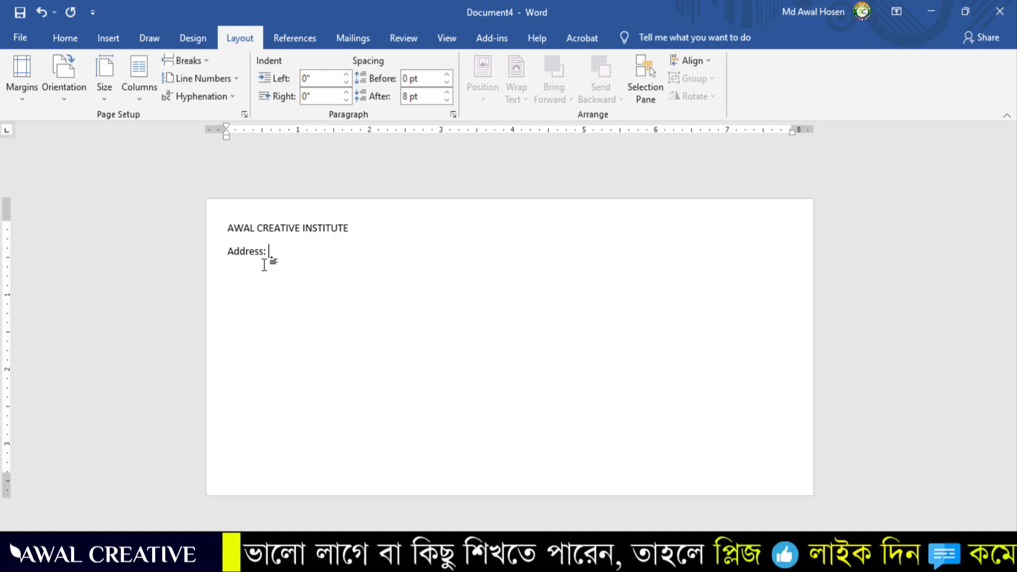
{"action": "type", "text": "inaj"}
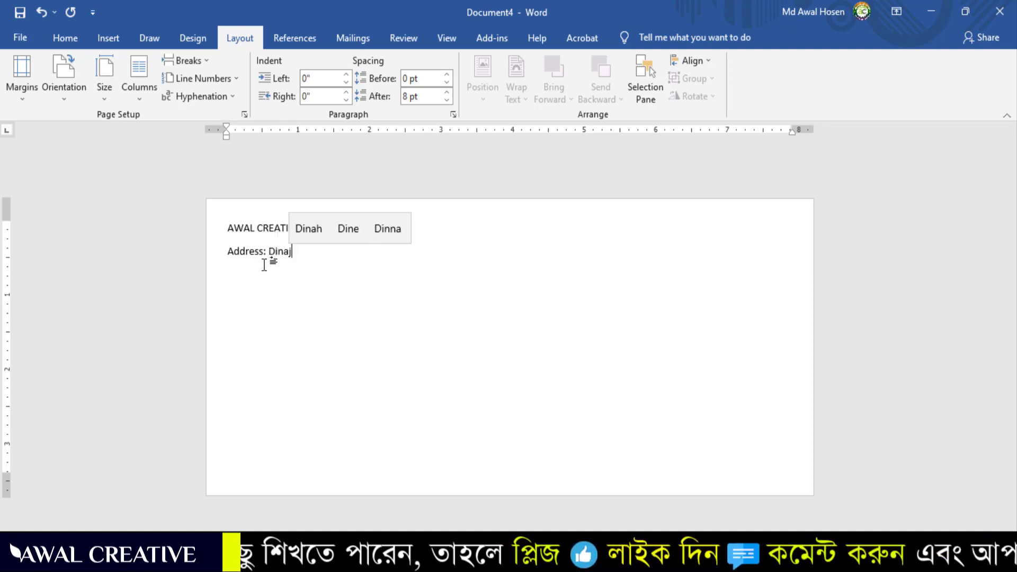
{"action": "type", "text": "pur S"}
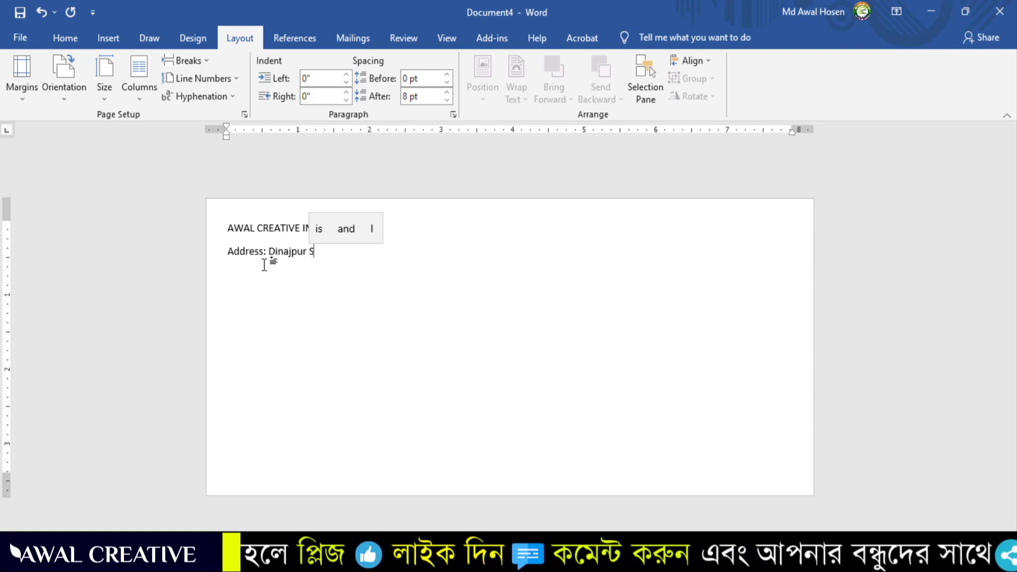
{"action": "type", "text": "adar"}
{"action": "key", "text": "Return"}
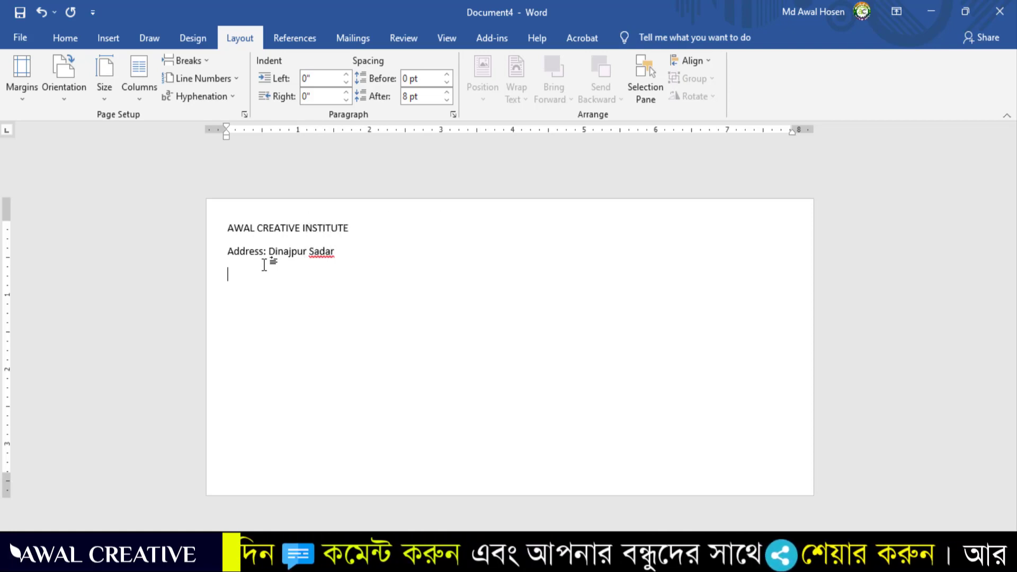
Add a Mail line with the e-mail kept as plain text, then a Phone line with the number
{"action": "type", "text": "Ma"}
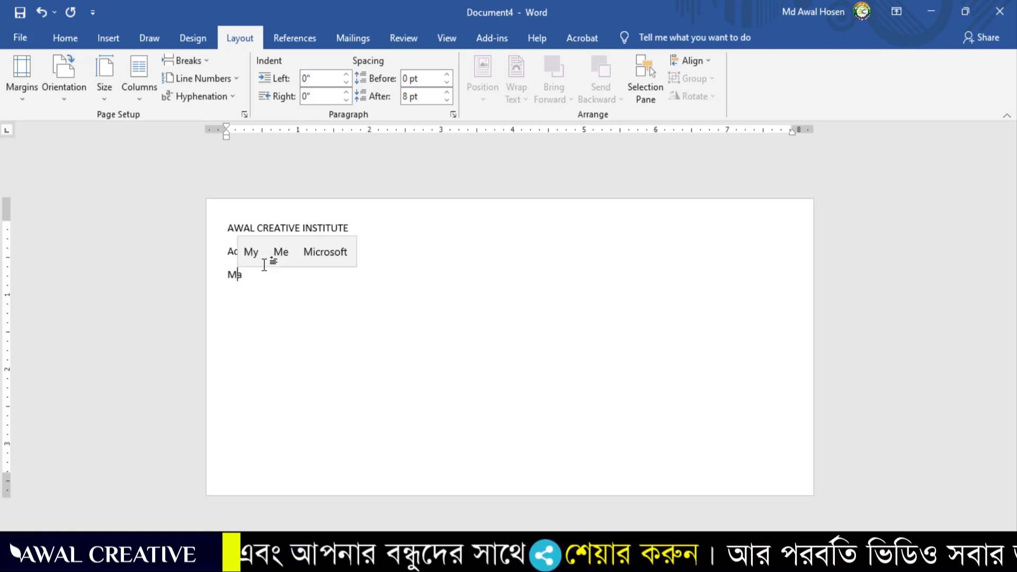
{"action": "type", "text": "il"}
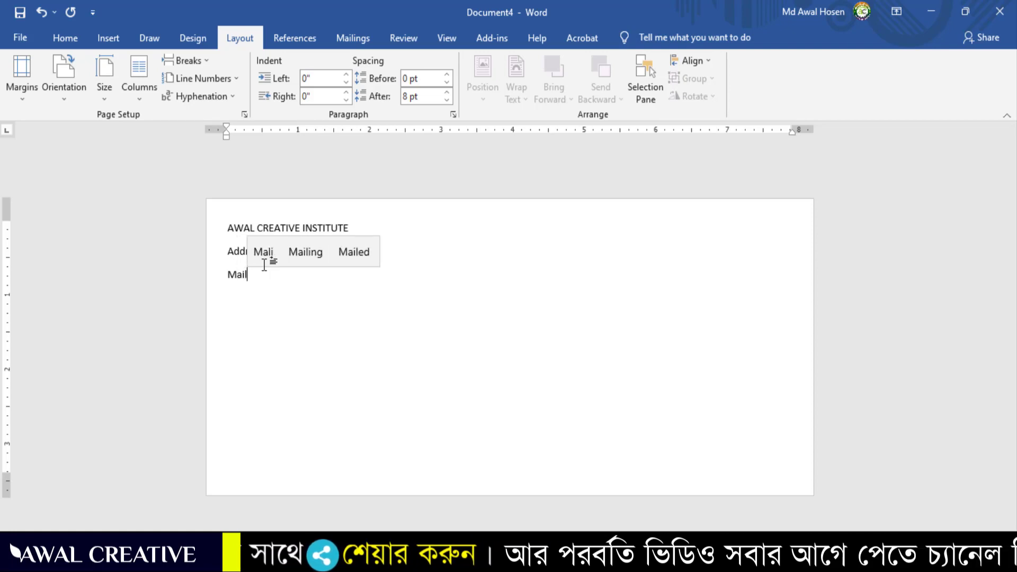
{"action": "type", "text": ": "}
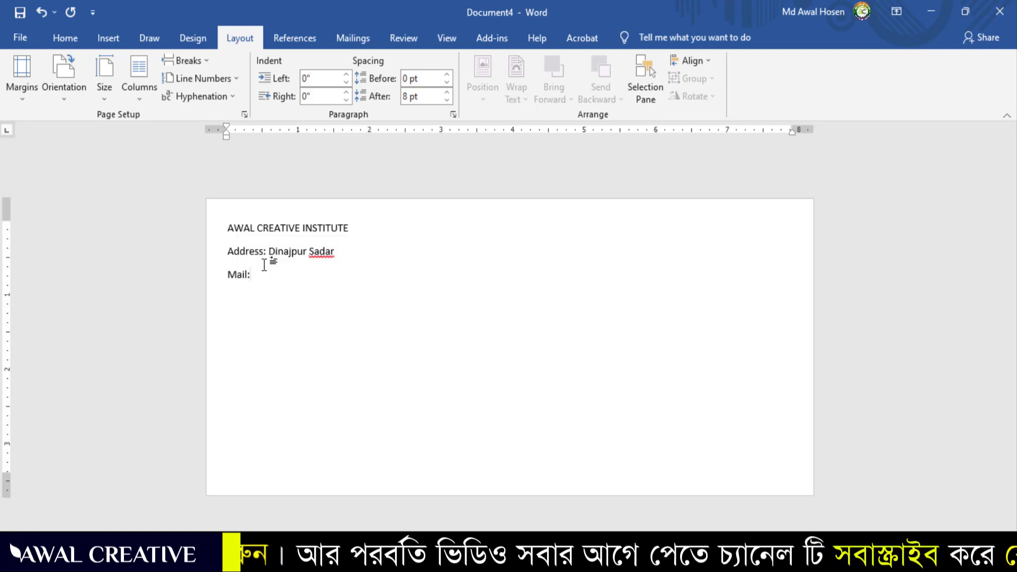
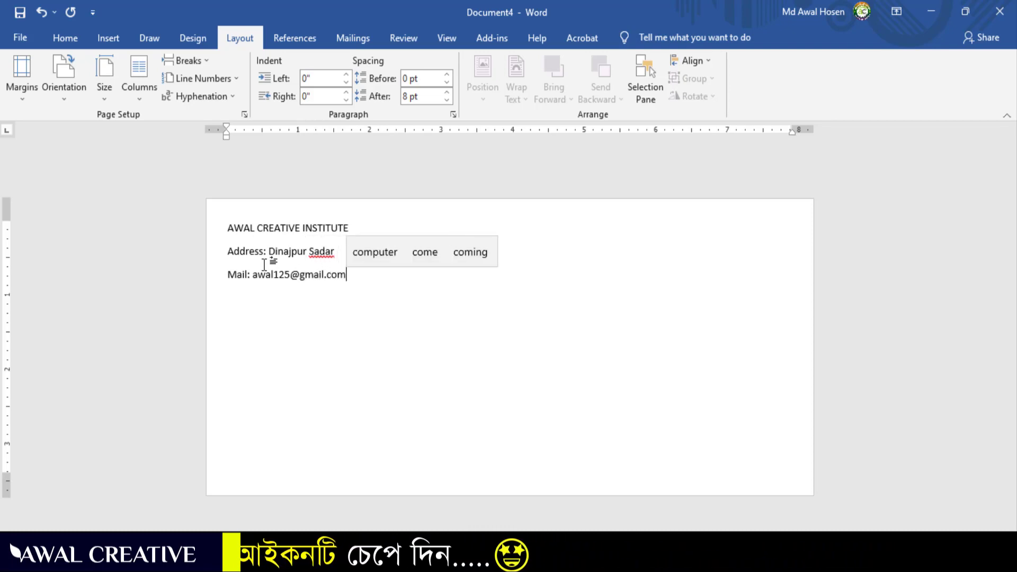
{"action": "key", "text": "Return"}
{"action": "key", "text": "ctrl+z"}
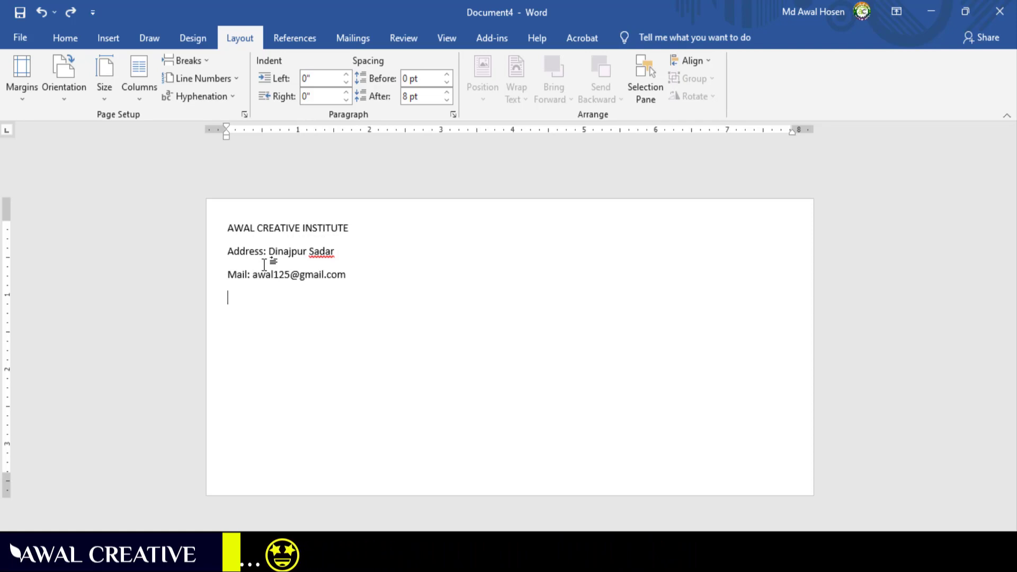
{"action": "type", "text": "Phone"}
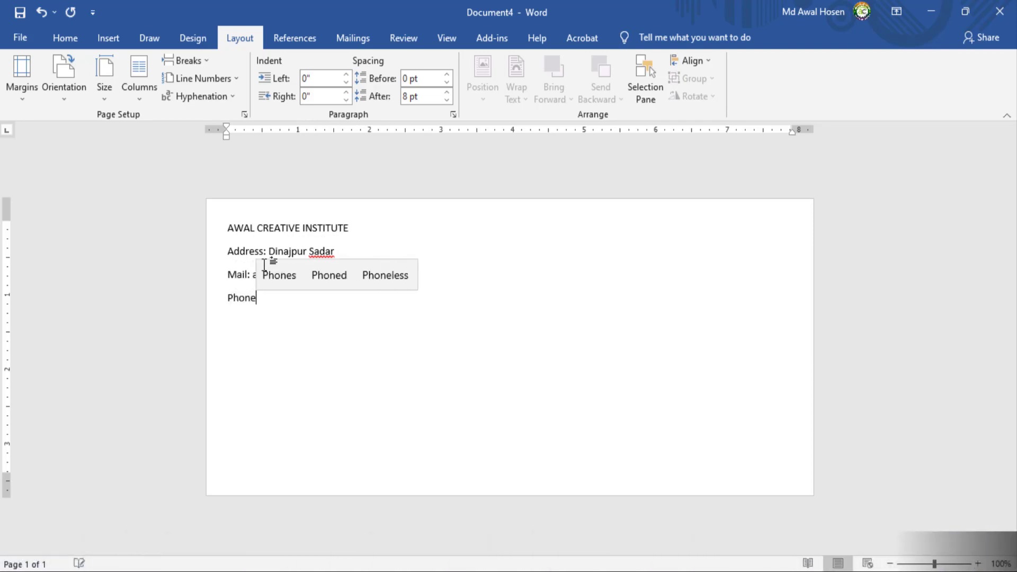
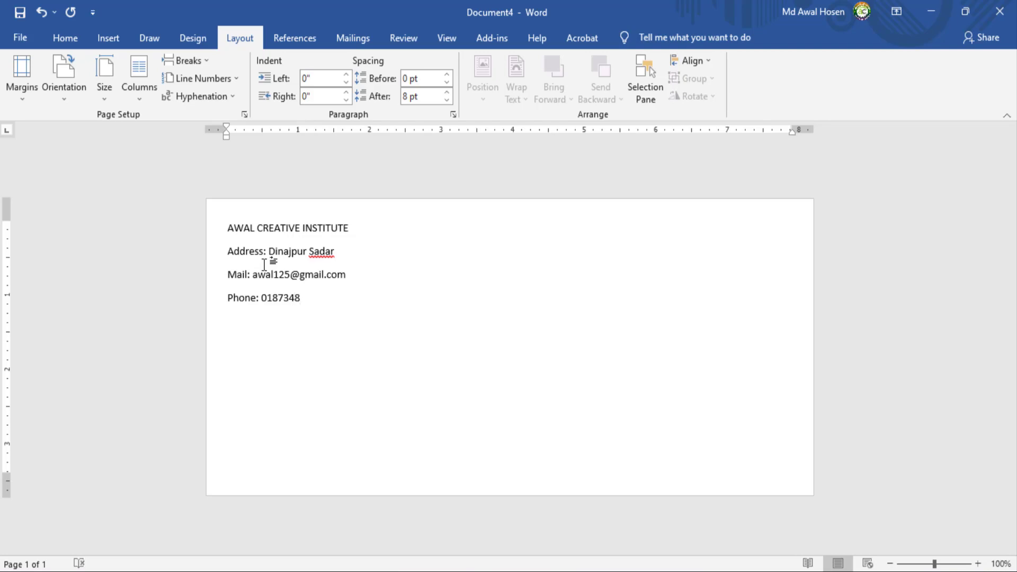
Give the four contact lines 0 pt spacing after, single line spacing, and right alignment
{"action": "left_click_drag", "start_coordinate": [329, 302], "coordinate": [221, 231]}
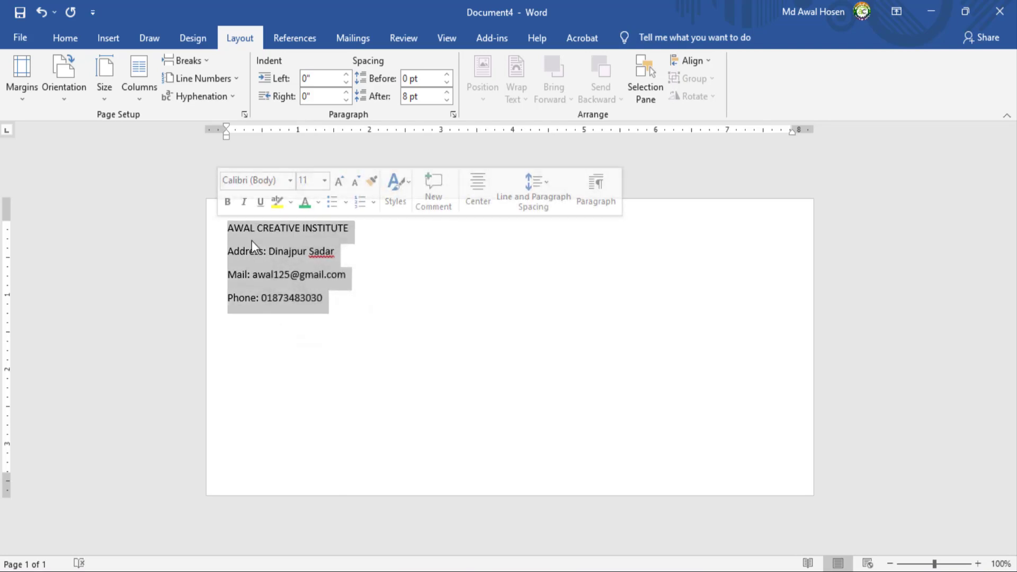
{"action": "right_click", "coordinate": [281, 246]}
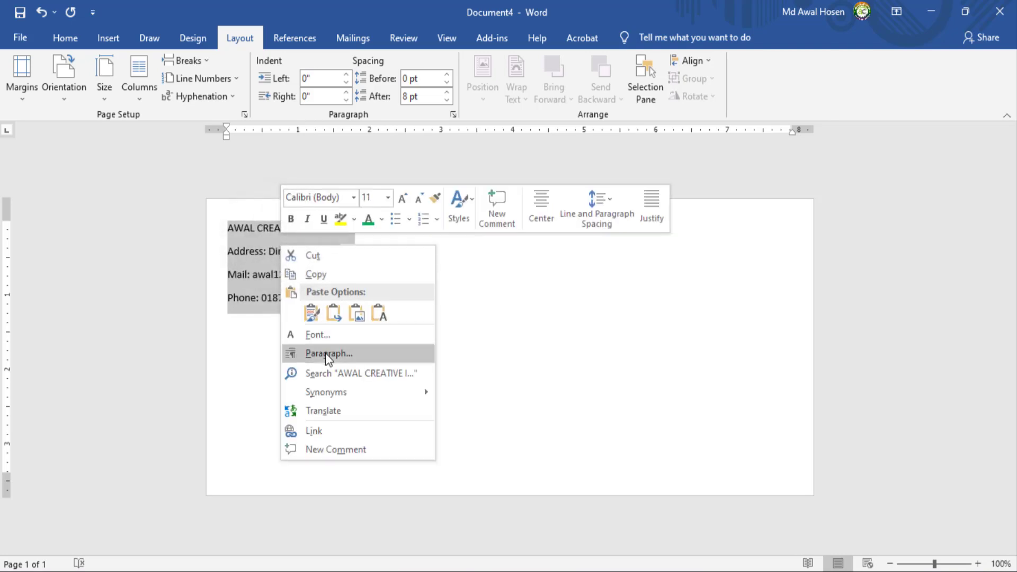
{"action": "left_click", "coordinate": [325, 352]}
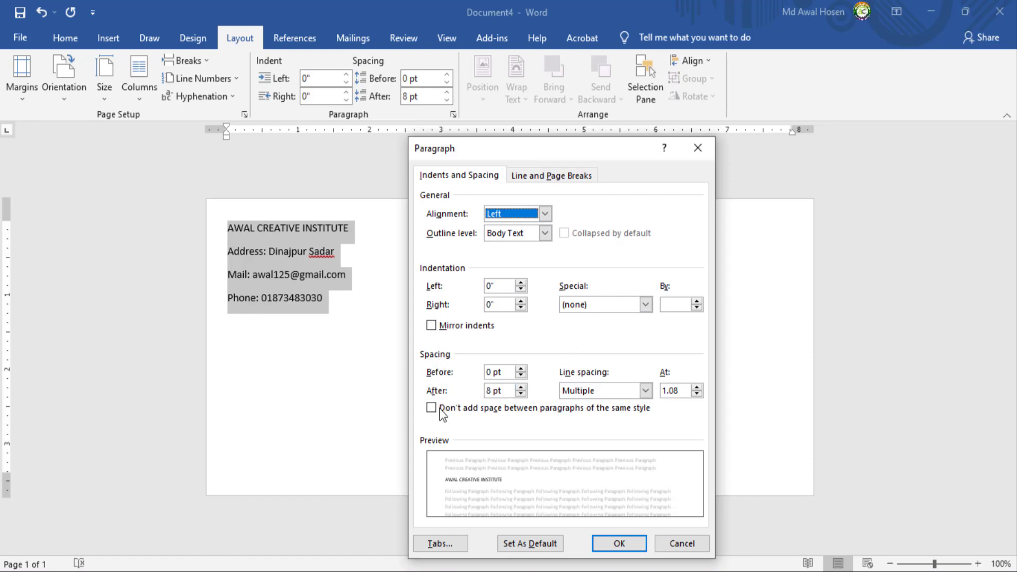
{"action": "left_click", "coordinate": [521, 395]}
{"action": "left_click", "coordinate": [520, 395]}
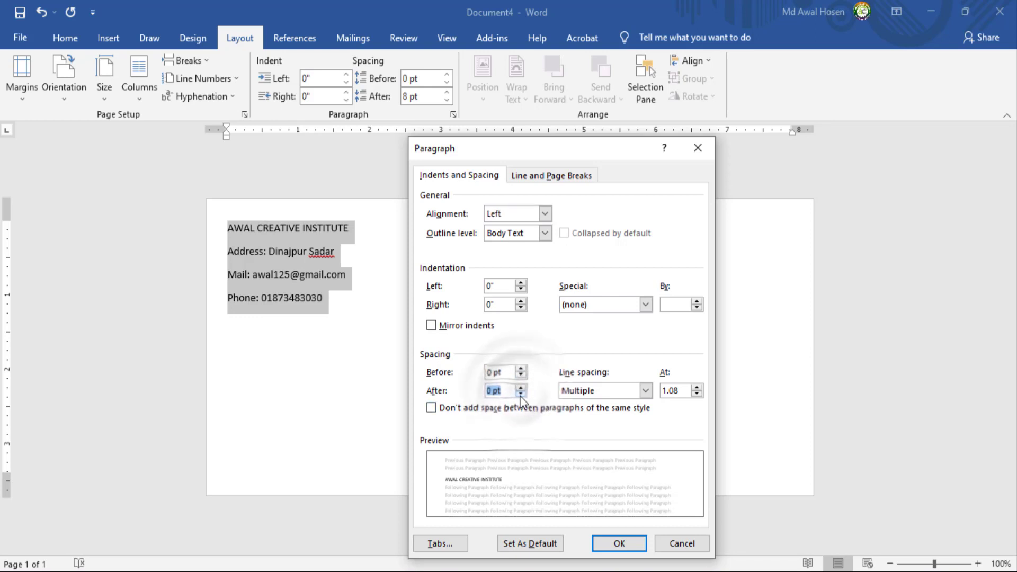
{"action": "left_click", "coordinate": [645, 392]}
{"action": "left_click", "coordinate": [604, 400]}
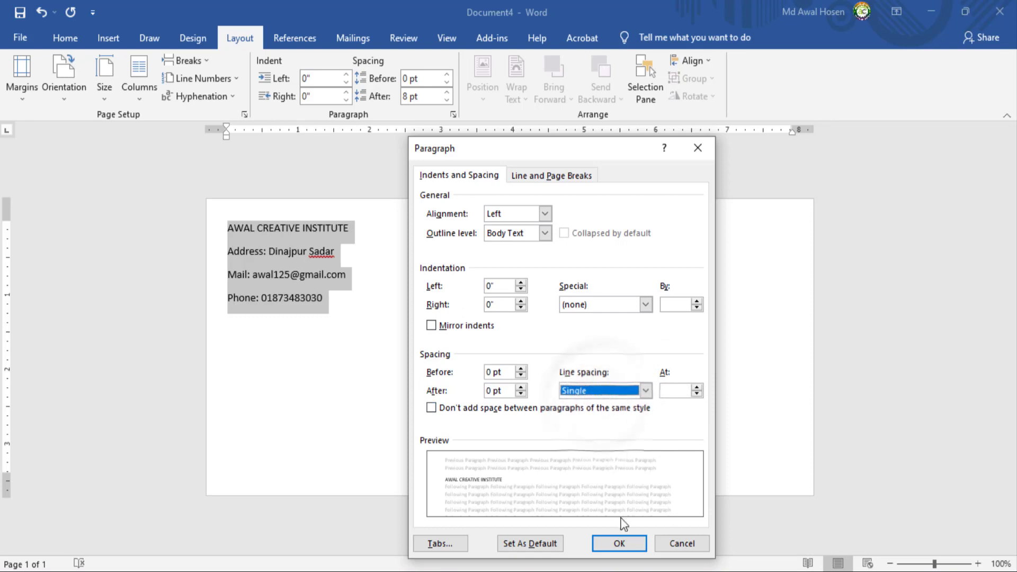
{"action": "left_click", "coordinate": [620, 539]}
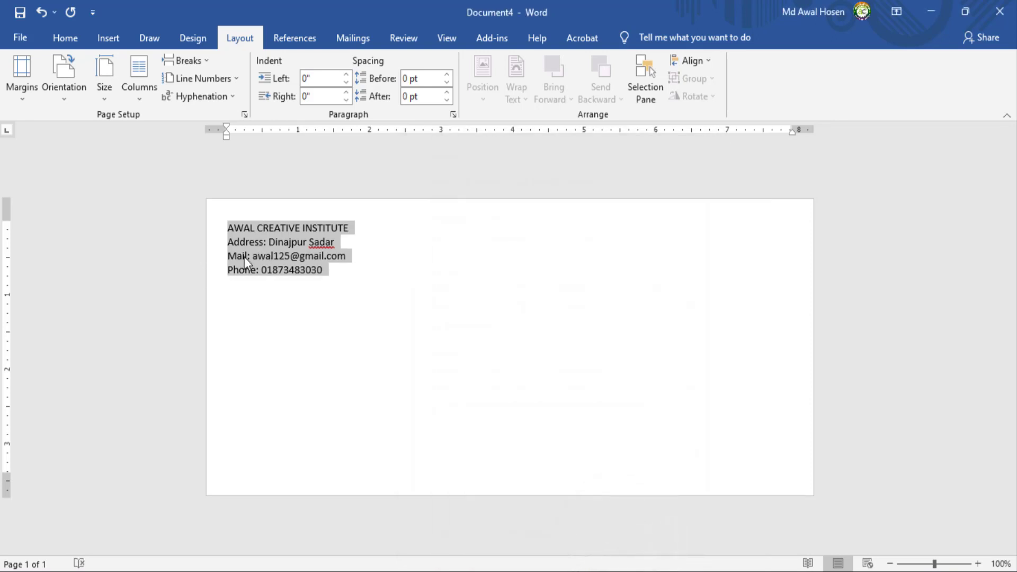
{"action": "left_click", "coordinate": [68, 36]}
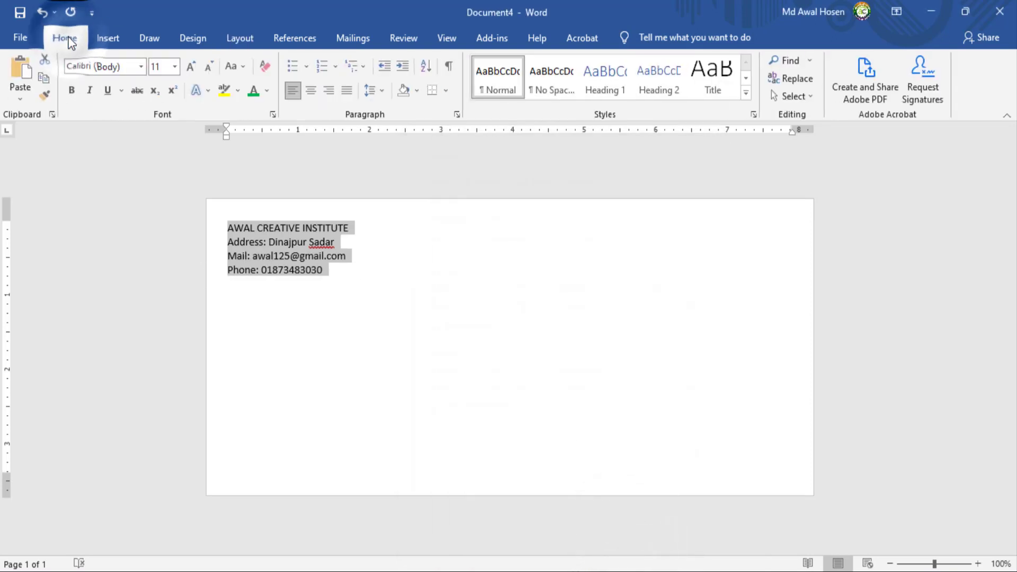
{"action": "left_click", "coordinate": [327, 92]}
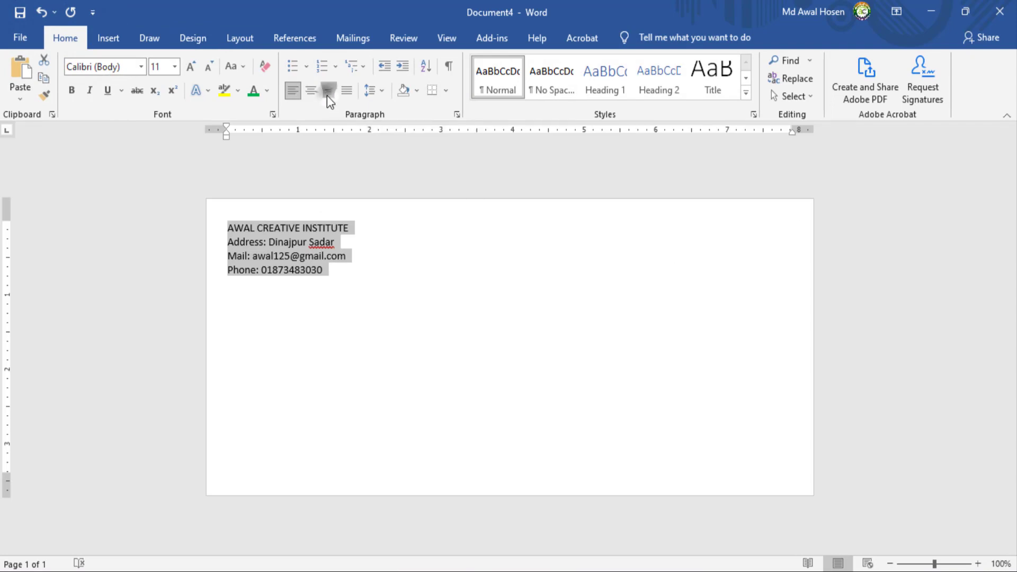
Make the AWAL CREATIVE INSTITUTE title bold, green, and 14 pt
{"action": "left_click", "coordinate": [752, 285]}
{"action": "left_click_drag", "start_coordinate": [673, 228], "coordinate": [776, 228]}
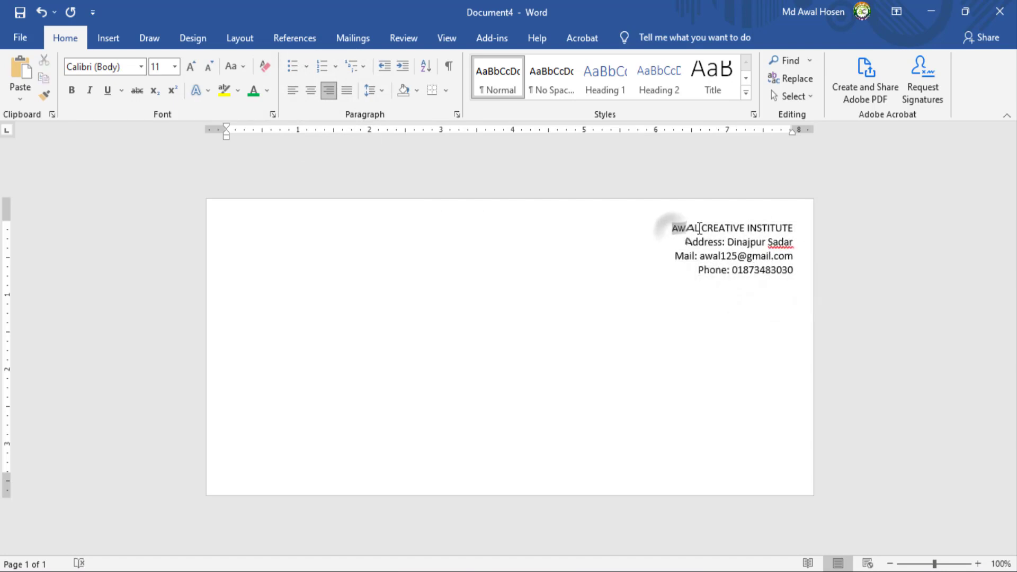
{"action": "left_click", "coordinate": [72, 91]}
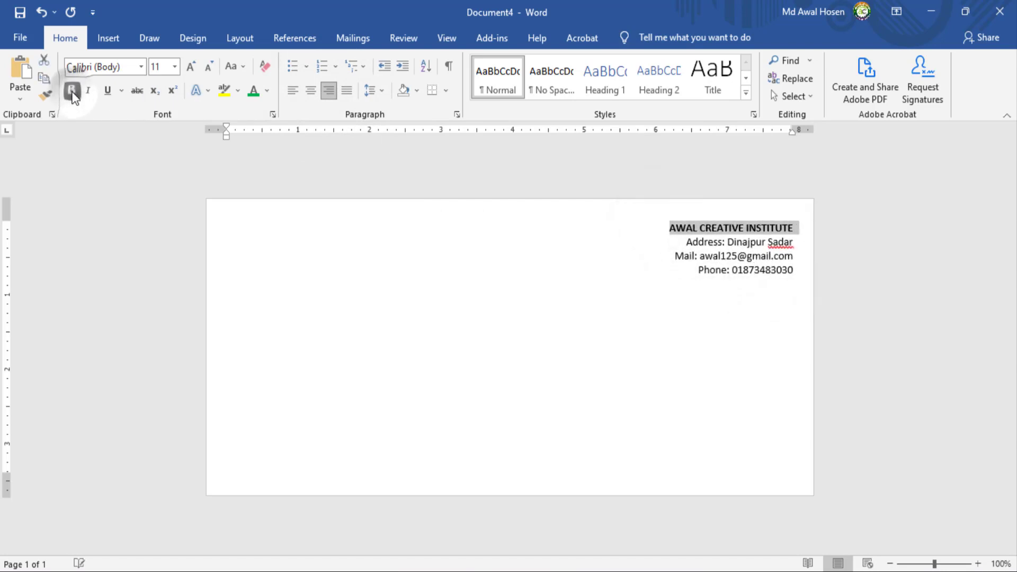
{"action": "left_click", "coordinate": [253, 91]}
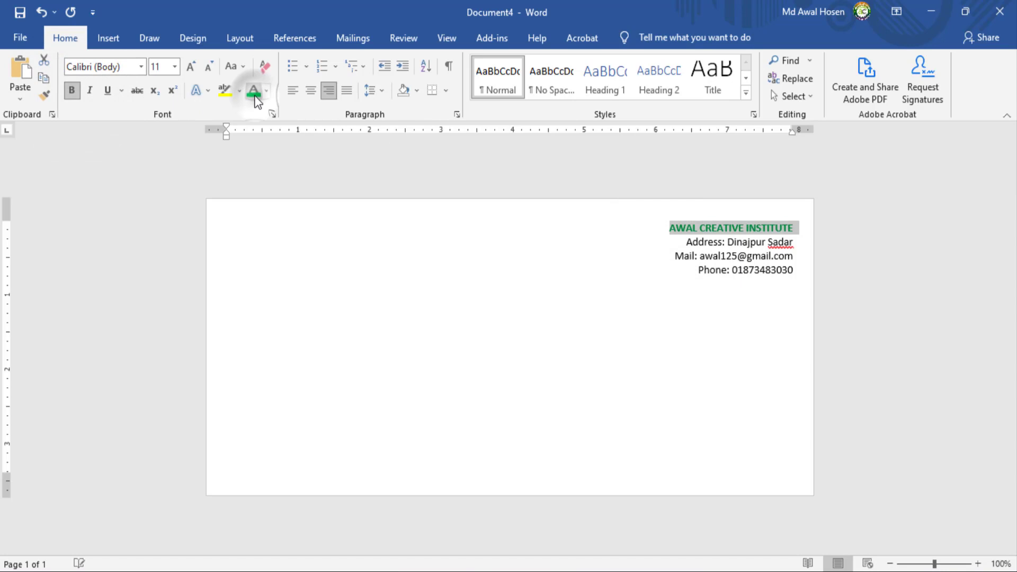
{"action": "left_click", "coordinate": [191, 70]}
{"action": "left_click", "coordinate": [191, 71]}
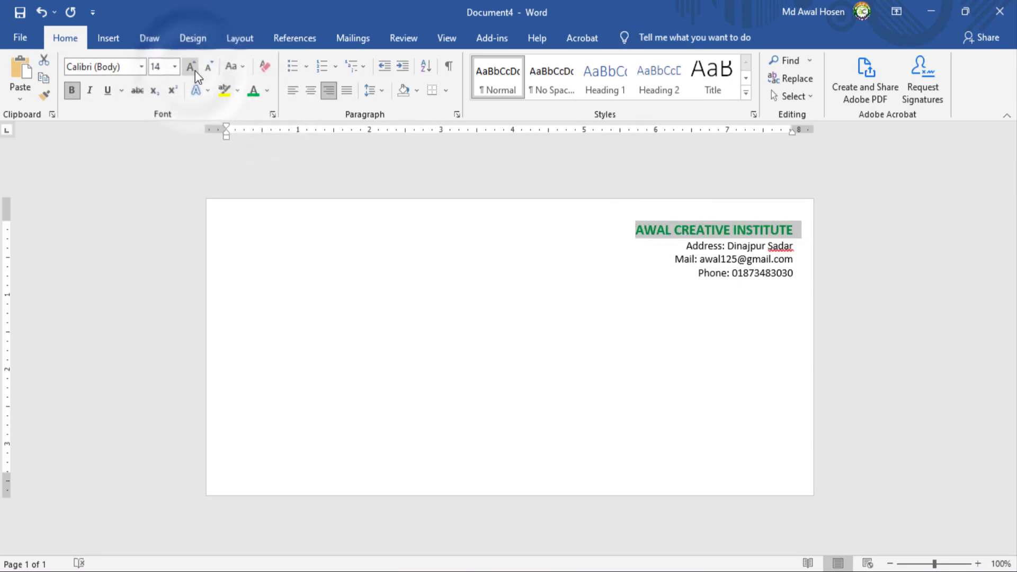
{"action": "left_click", "coordinate": [781, 289]}
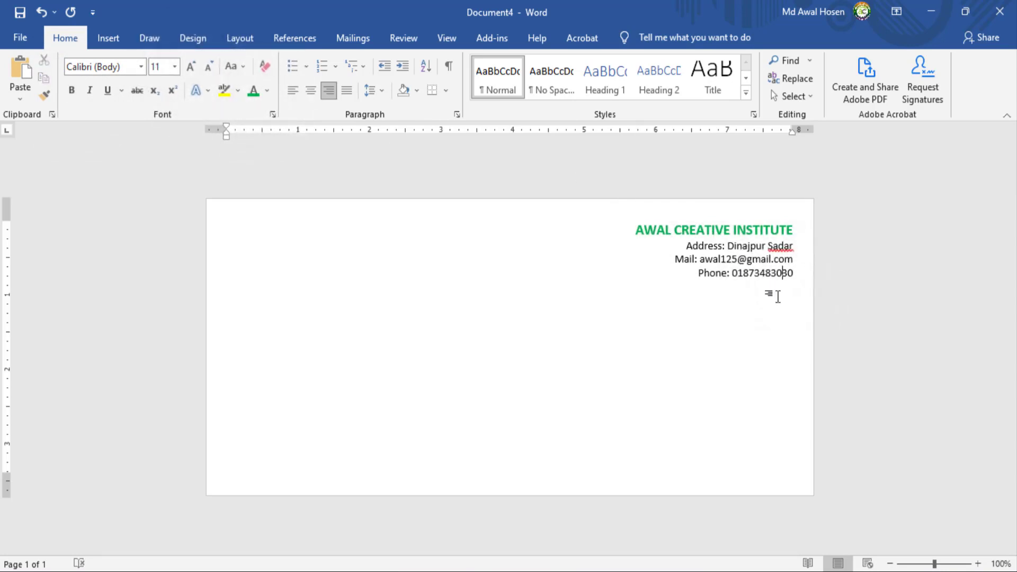
Draw a tall rectangle along the page's top-right edge
{"action": "left_click_drag", "start_coordinate": [935, 564], "coordinate": [947, 564]}
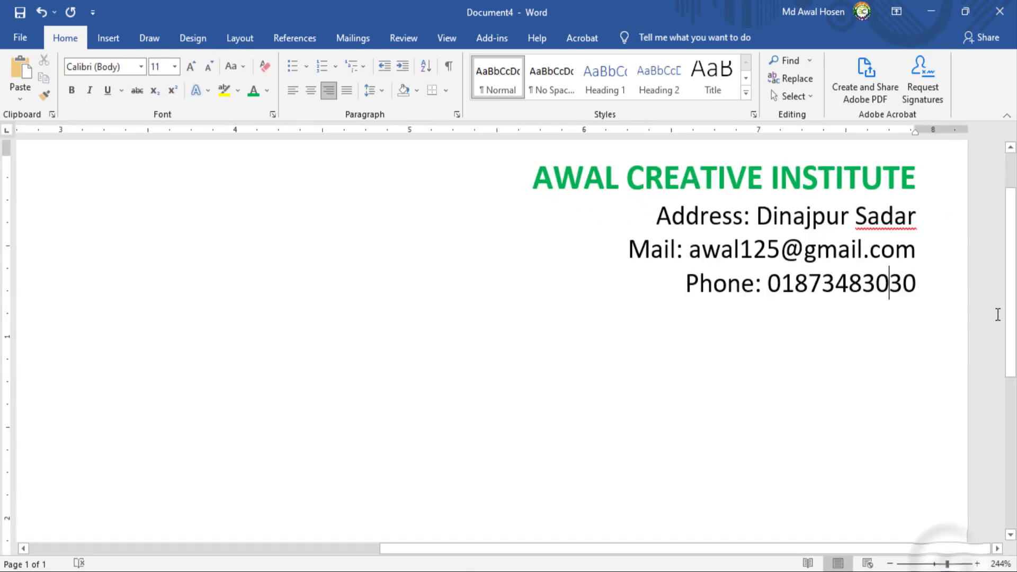
{"action": "scroll", "coordinate": [1012, 315], "scroll_direction": "up", "scroll_amount": 2}
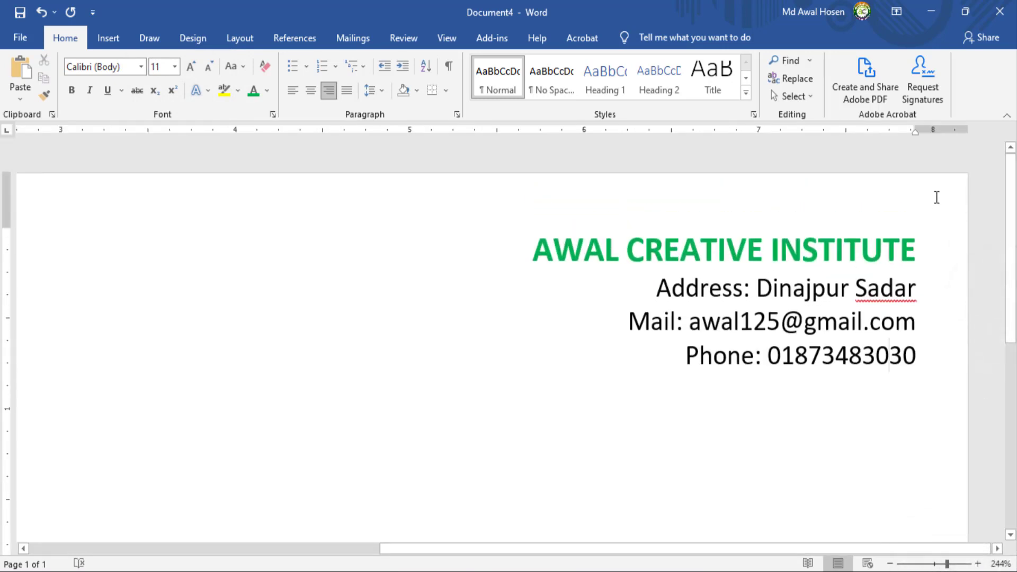
{"action": "left_click", "coordinate": [109, 38]}
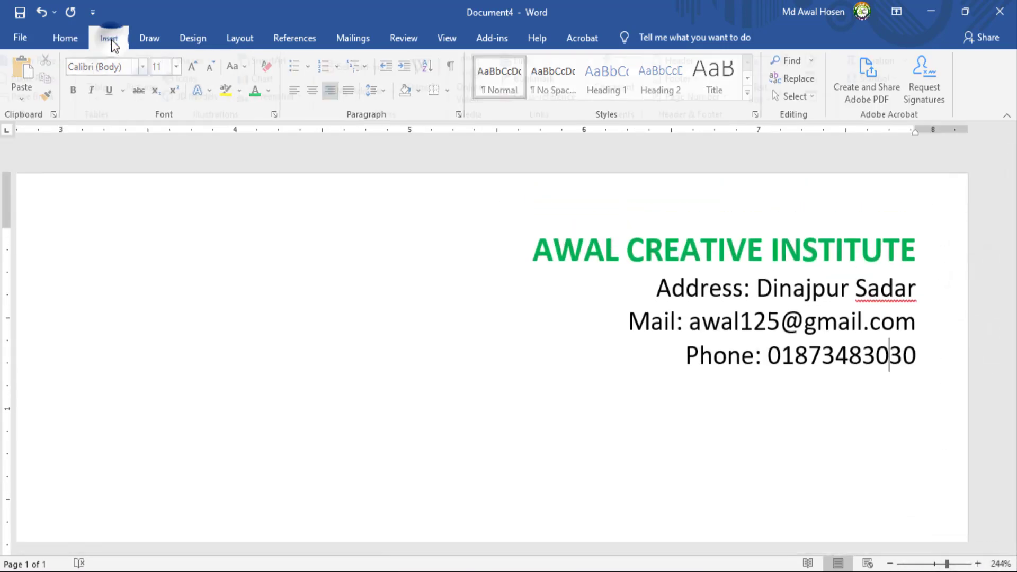
{"action": "left_click", "coordinate": [197, 60]}
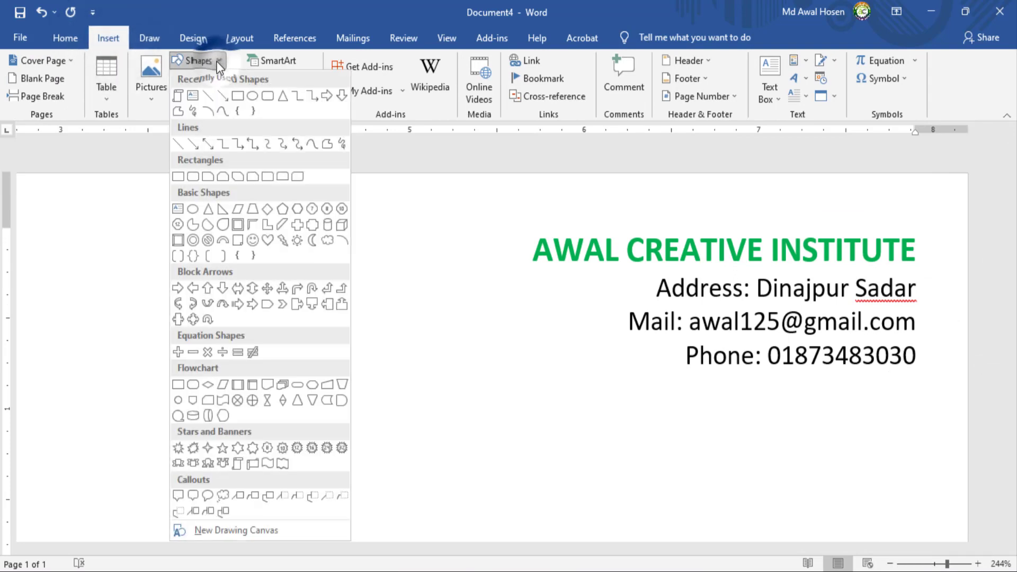
{"action": "left_click", "coordinate": [236, 94]}
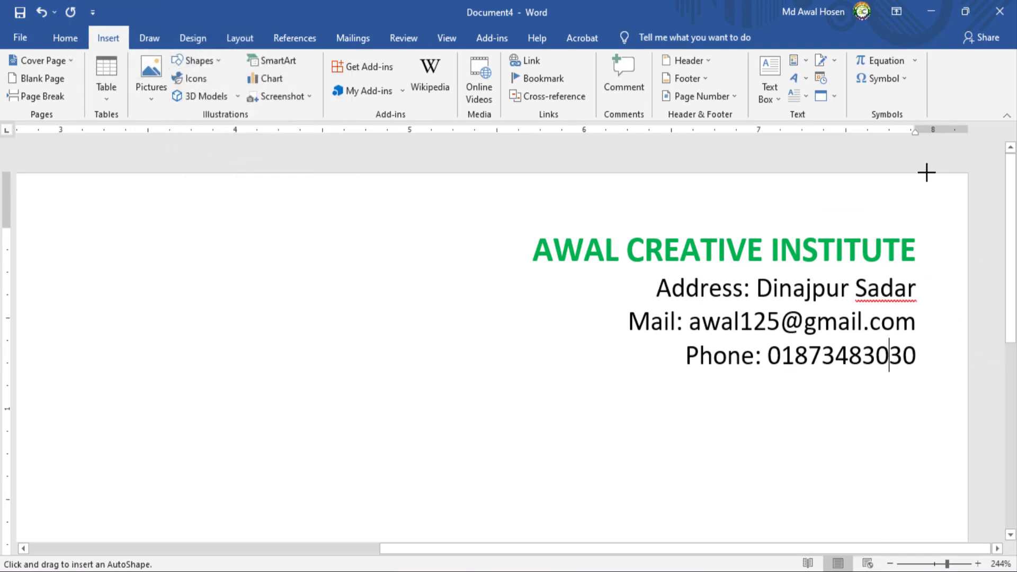
{"action": "left_click_drag", "start_coordinate": [926, 172], "coordinate": [968, 417]}
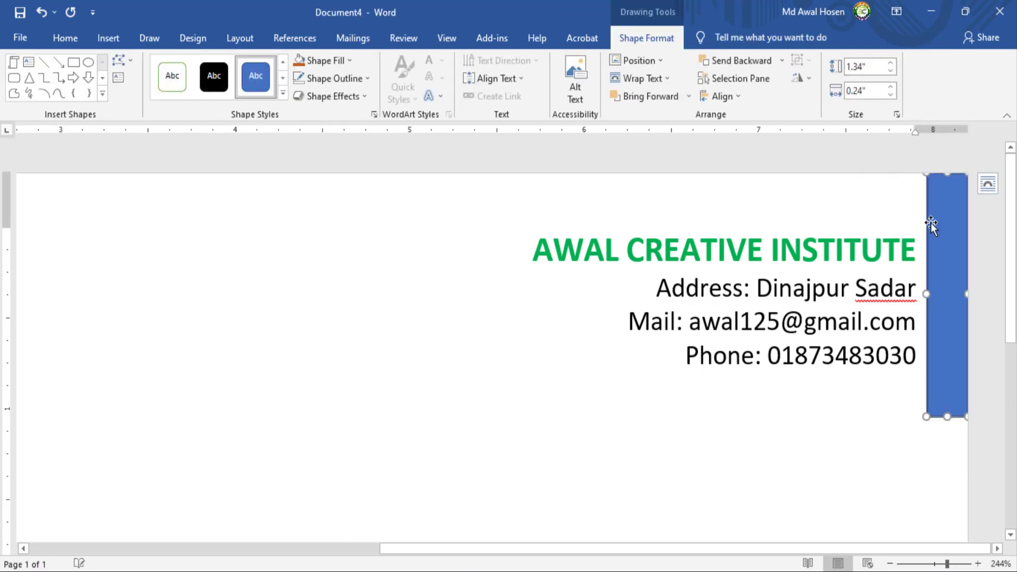
Remove the rectangle's outline, fill it orange, and shorten it slightly from the bottom
{"action": "left_click", "coordinate": [366, 77]}
{"action": "left_click", "coordinate": [340, 215]}
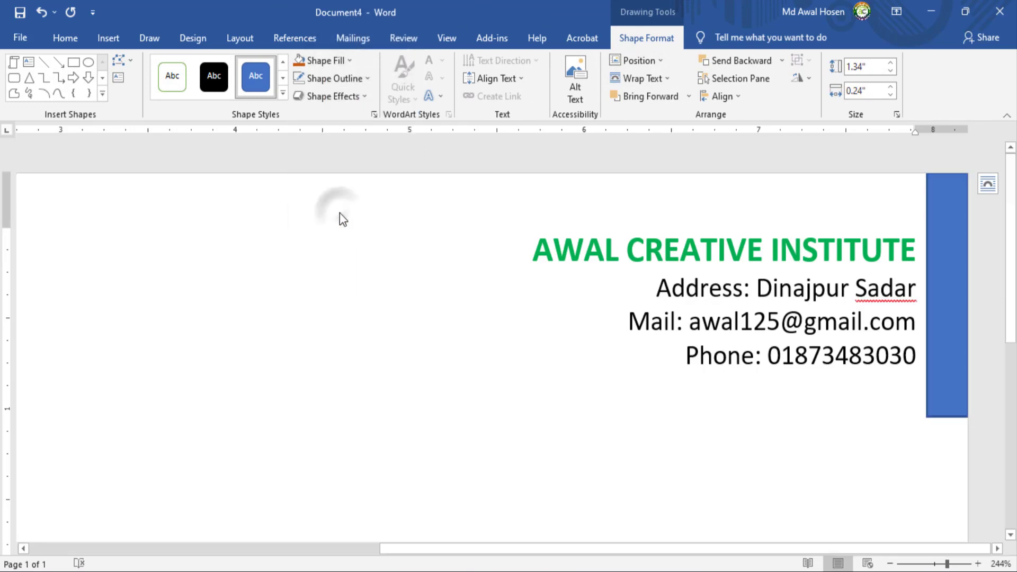
{"action": "left_click", "coordinate": [351, 61]}
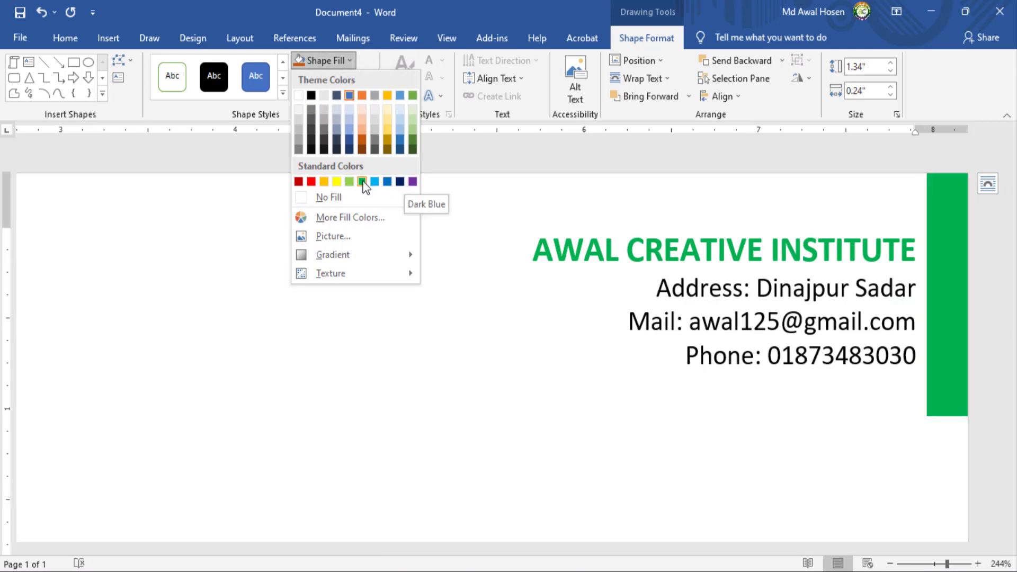
{"action": "left_click", "coordinate": [363, 96]}
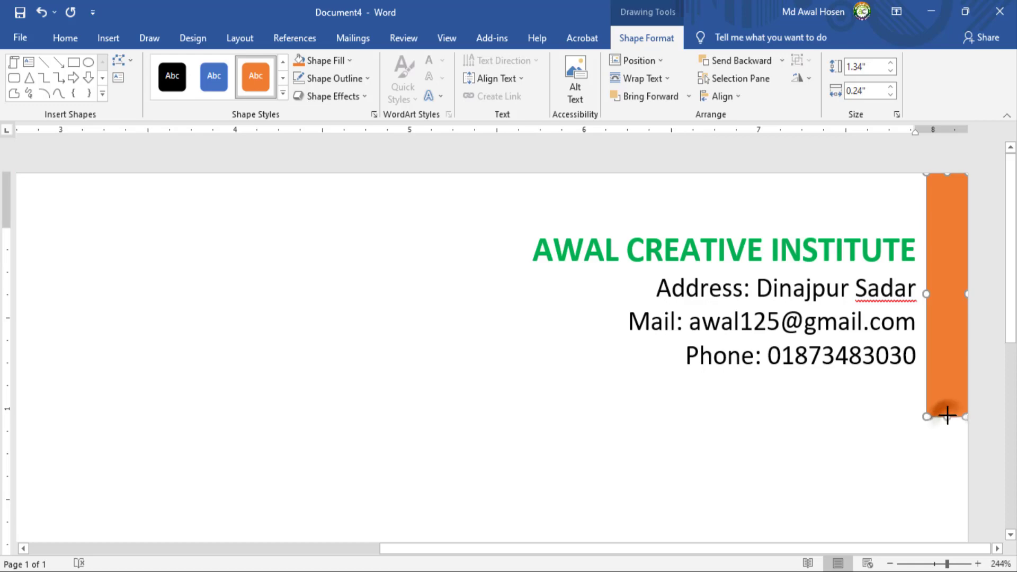
{"action": "left_click_drag", "start_coordinate": [947, 417], "coordinate": [948, 404]}
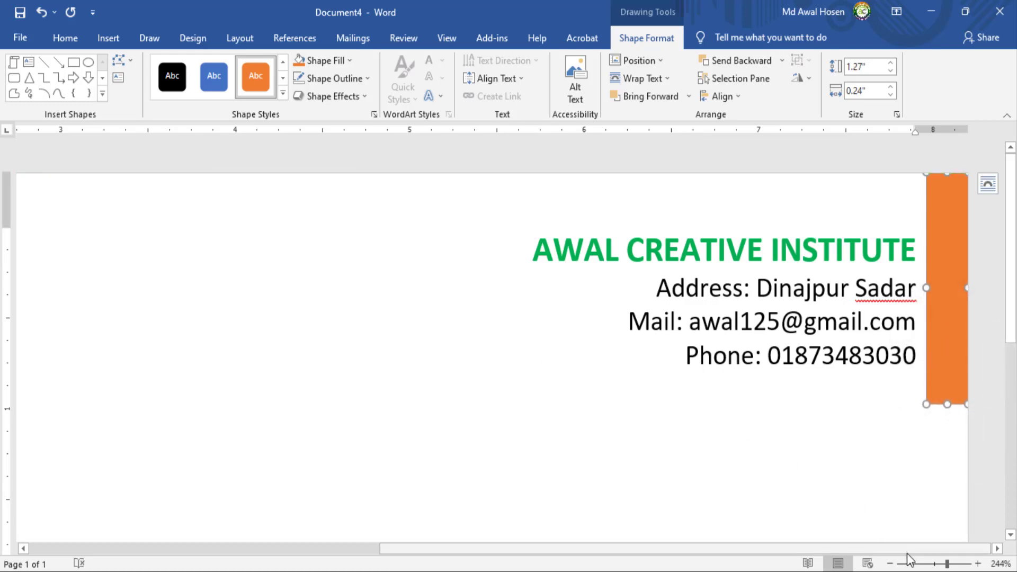
{"action": "left_click", "coordinate": [935, 564]}
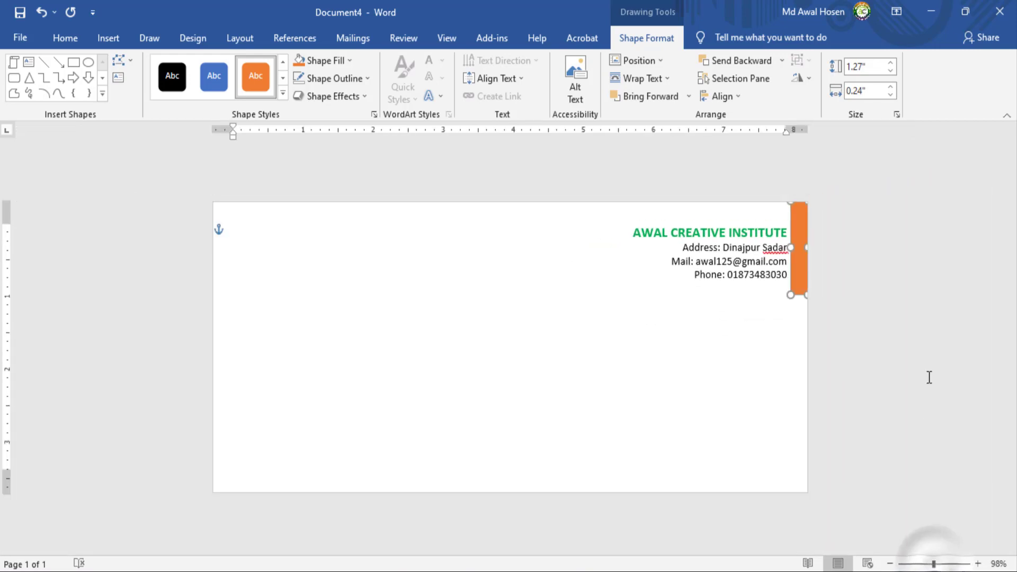
Below the phone line, add a left-aligned 'MR.No' line with 'Date:' tabbed right, then 'Received with thanks from:'
{"action": "left_click", "coordinate": [778, 278]}
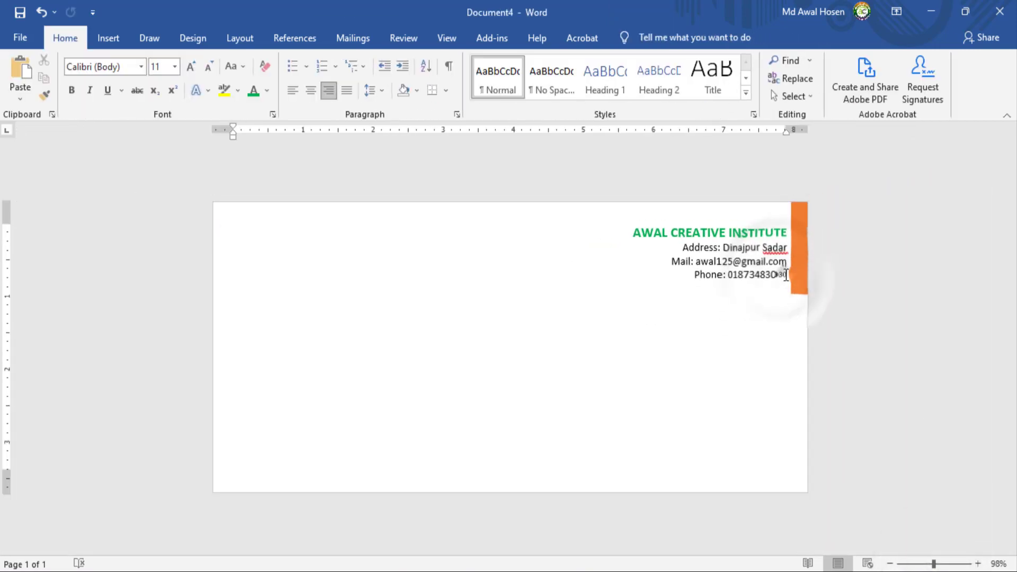
{"action": "left_click", "coordinate": [787, 290]}
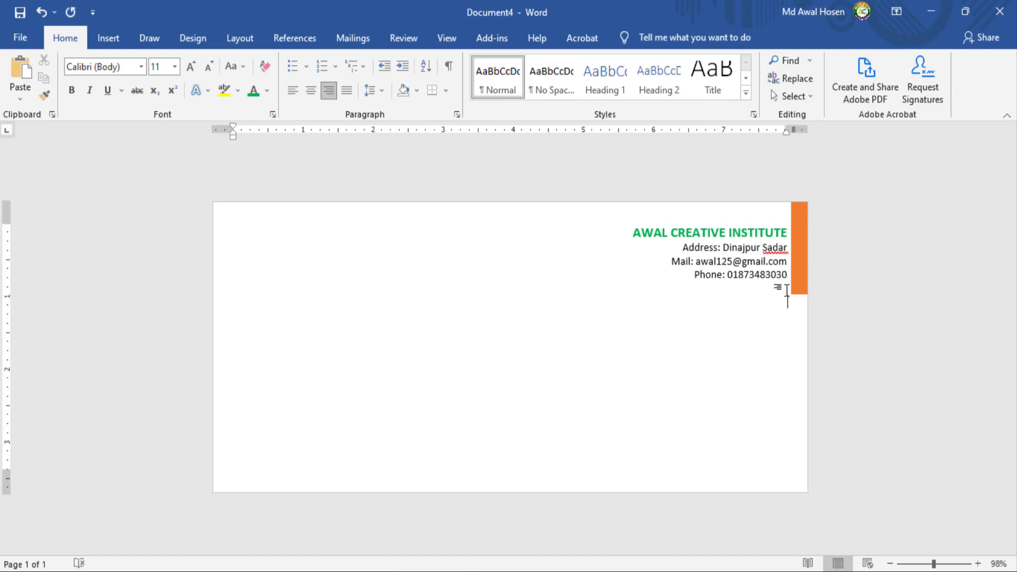
{"action": "left_click", "coordinate": [294, 95]}
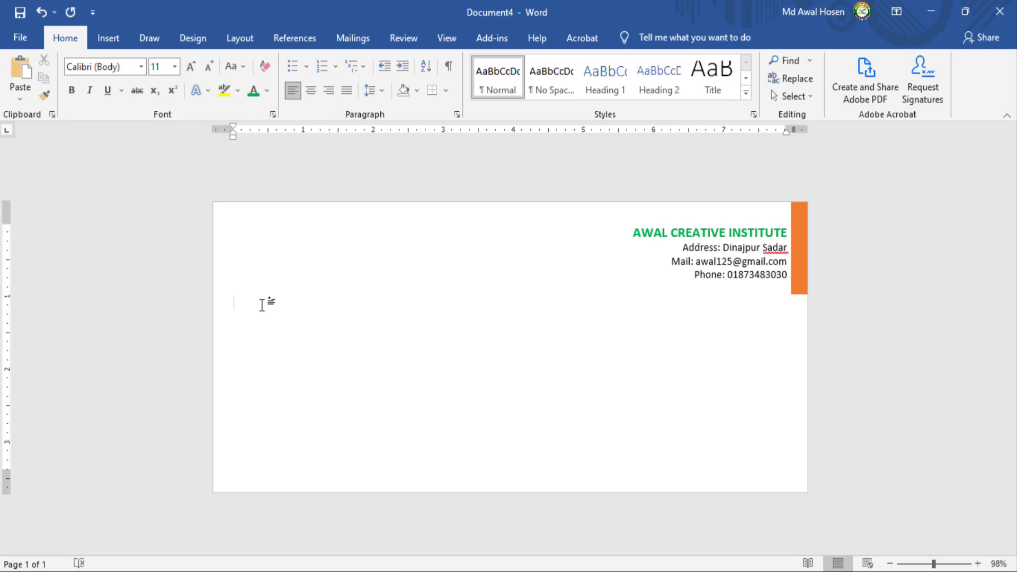
{"action": "type", "text": "MR"}
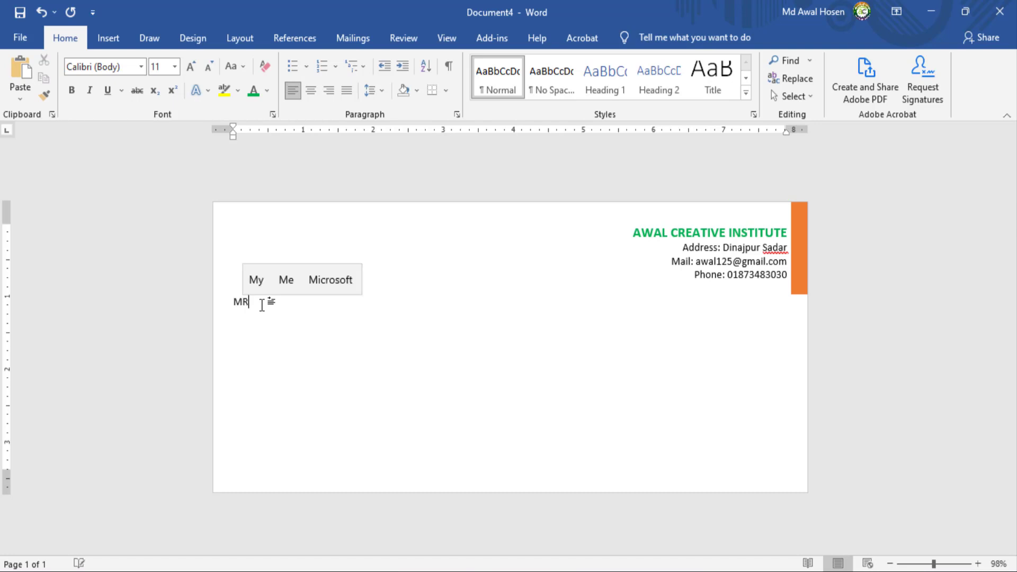
{"action": "type", "text": ".No"}
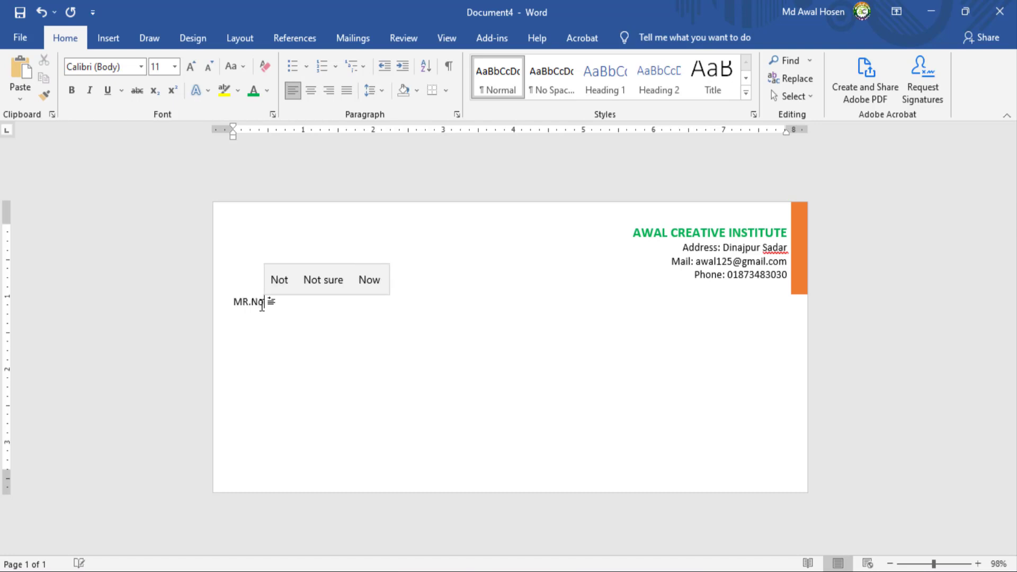
{"action": "key", "text": "Tab"}
{"action": "key", "text": "Tab"}
{"action": "key", "text": "Tab"}
{"action": "key", "text": "Tab"}
{"action": "key", "text": "Tab"}
{"action": "key", "text": "Tab"}
{"action": "key", "text": "Tab"}
{"action": "key", "text": "Tab"}
{"action": "key", "text": "Tab"}
{"action": "key", "text": "Tab"}
{"action": "key", "text": "Tab"}
{"action": "type", "text": "Date"}
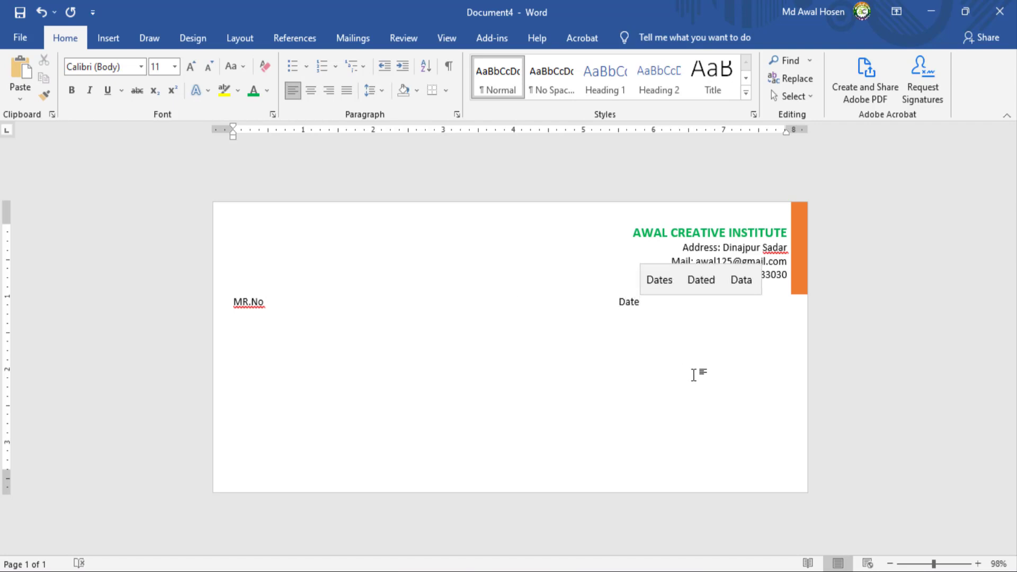
{"action": "type", "text": ":"}
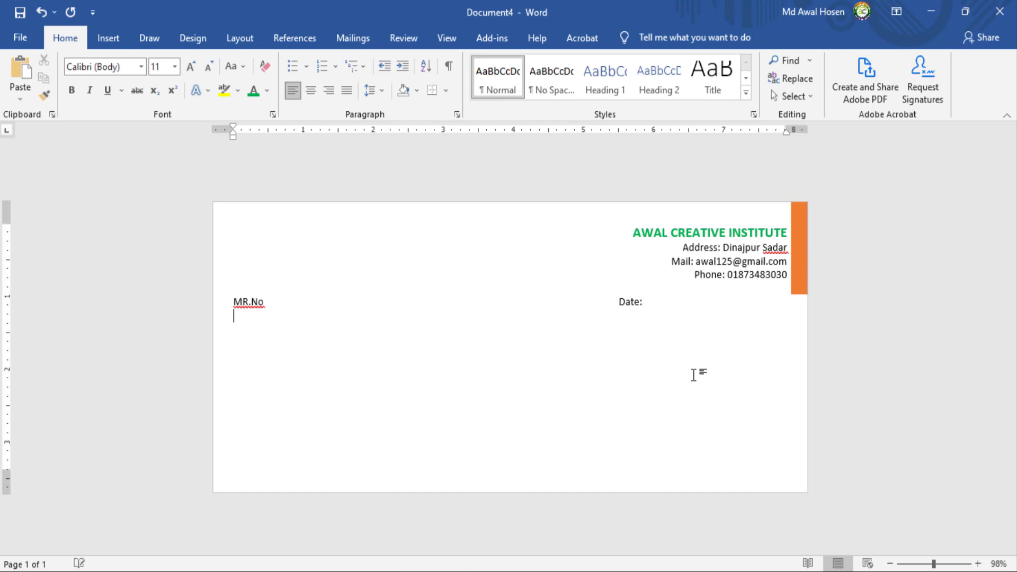
{"action": "key", "text": "Return"}
{"action": "type", "text": "Rec"}
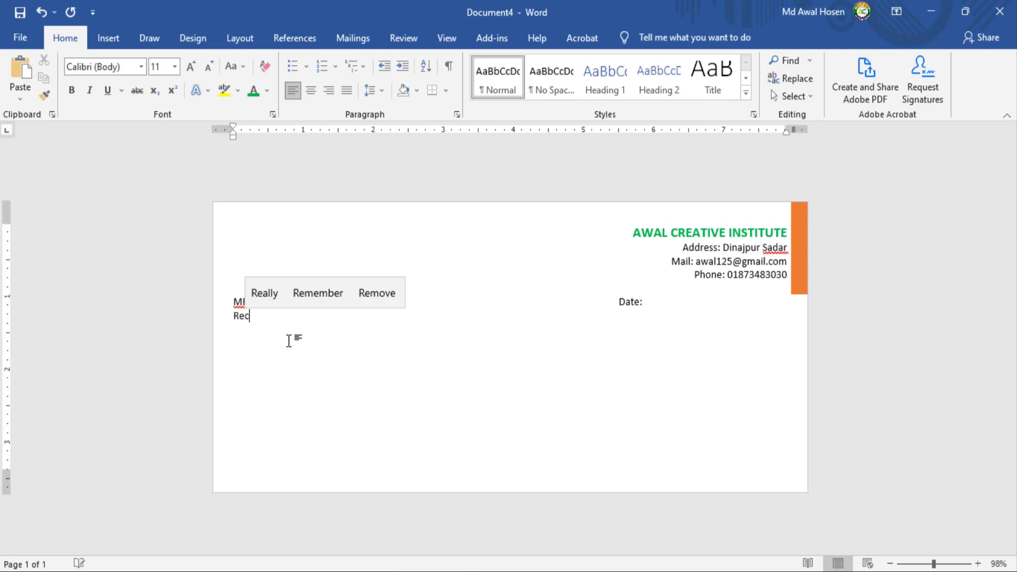
{"action": "type", "text": "eived"}
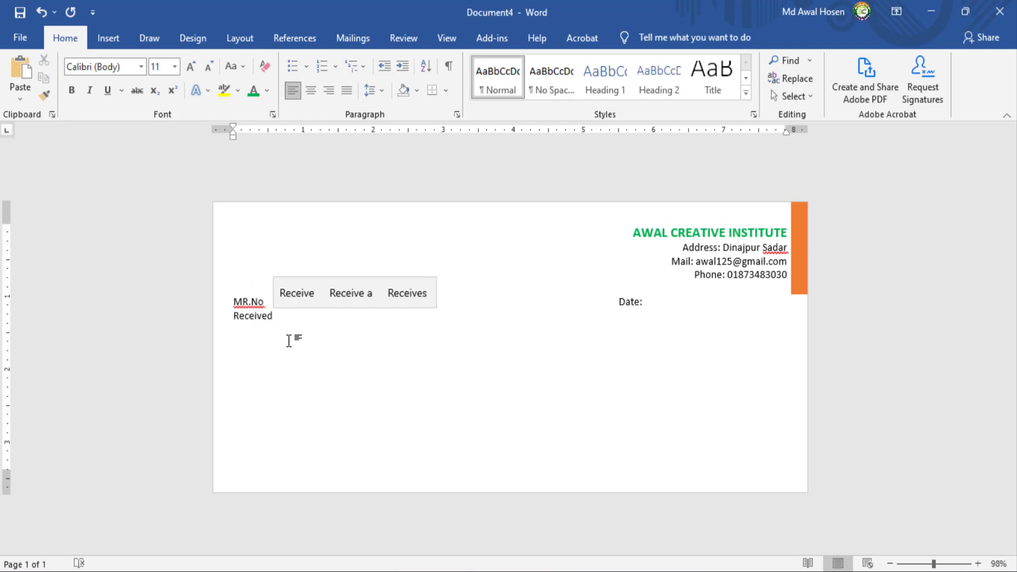
{"action": "type", "text": " w"}
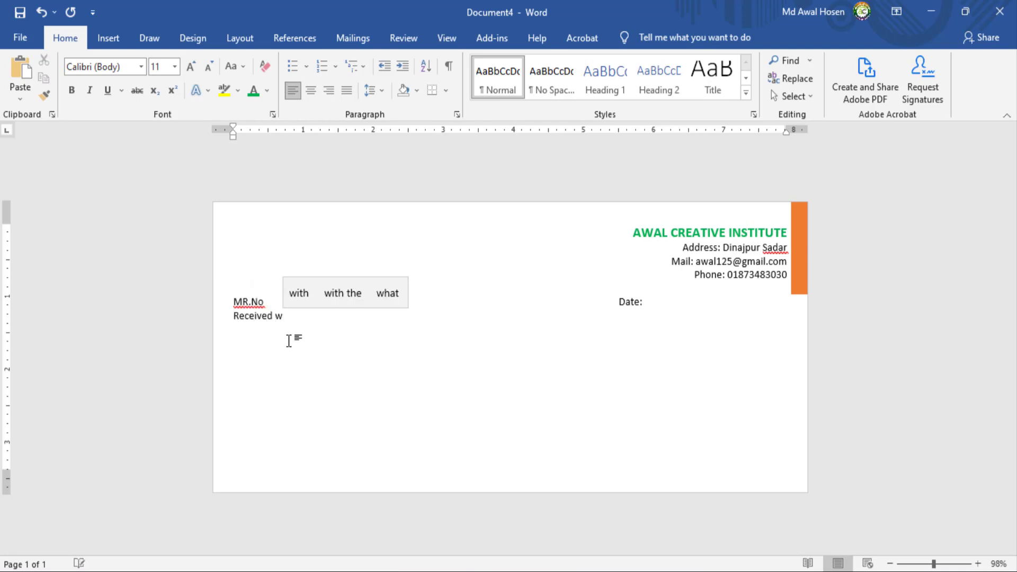
{"action": "type", "text": "ith "}
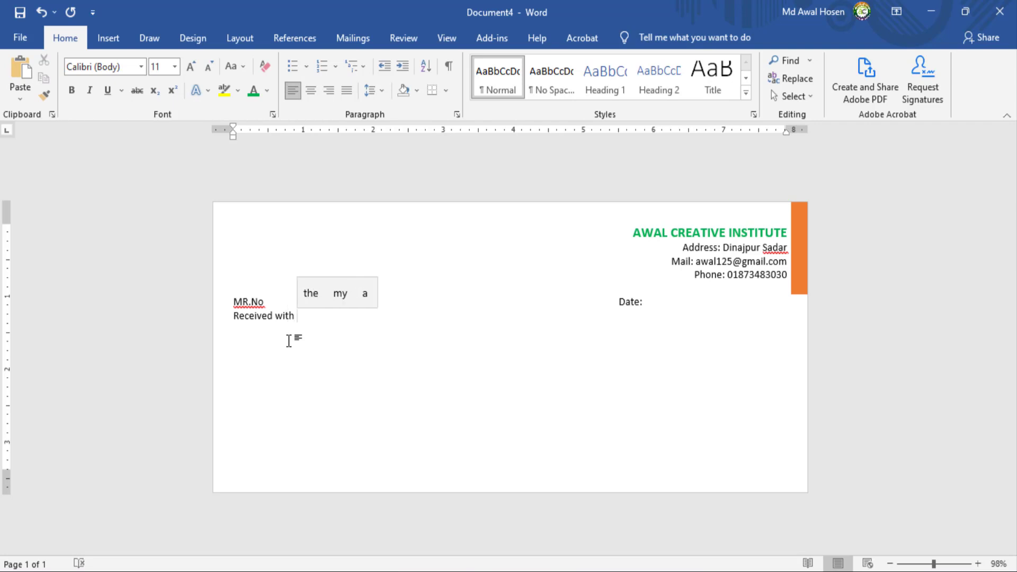
{"action": "type", "text": "thanks "}
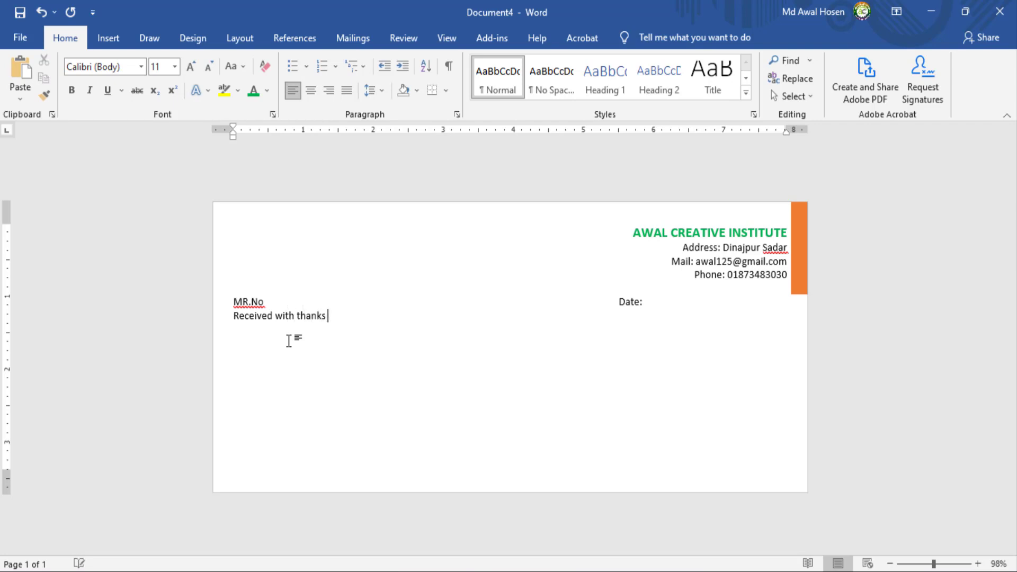
{"action": "type", "text": "from"}
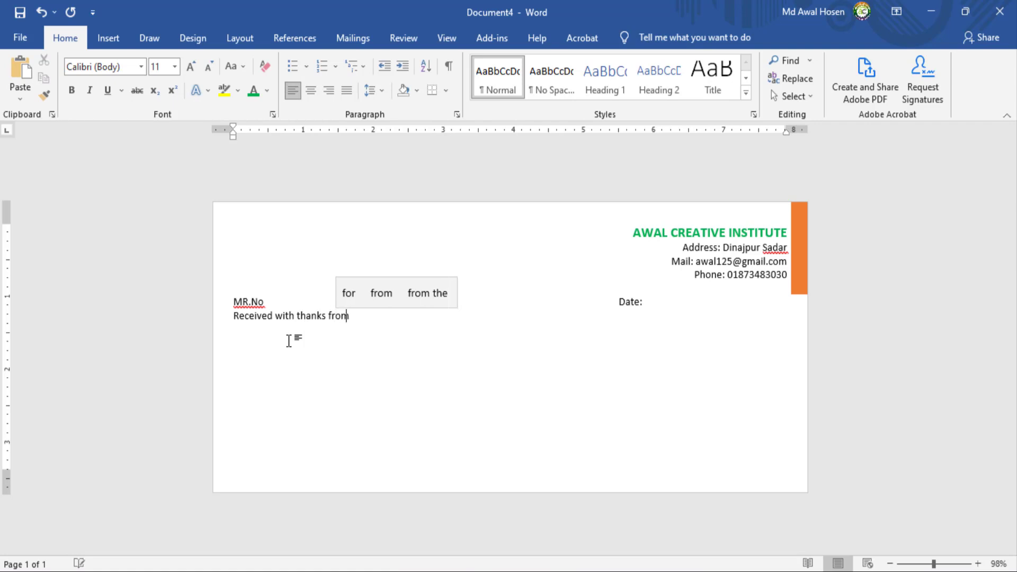
{"action": "type", "text": ":"}
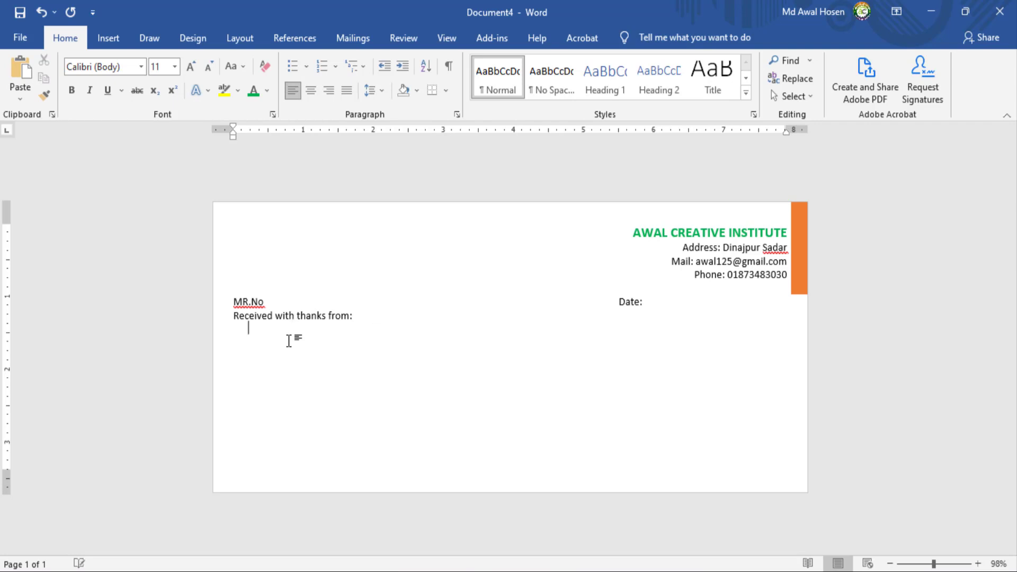
Add an 'Amount of Taka:' line, correcting the typing mistakes
{"action": "key", "text": "BackSpace"}
{"action": "type", "text": "Am"}
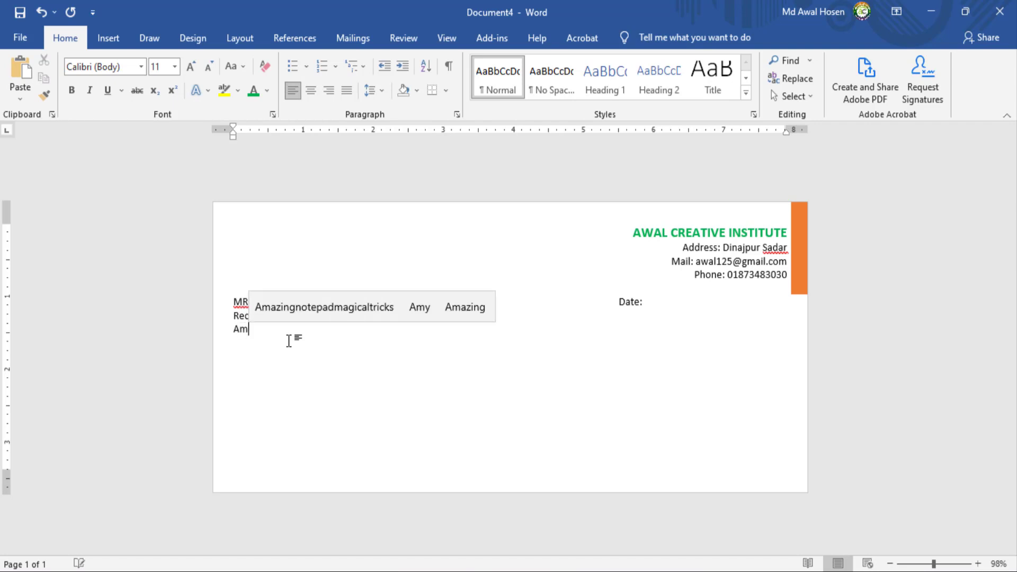
{"action": "type", "text": "ount "}
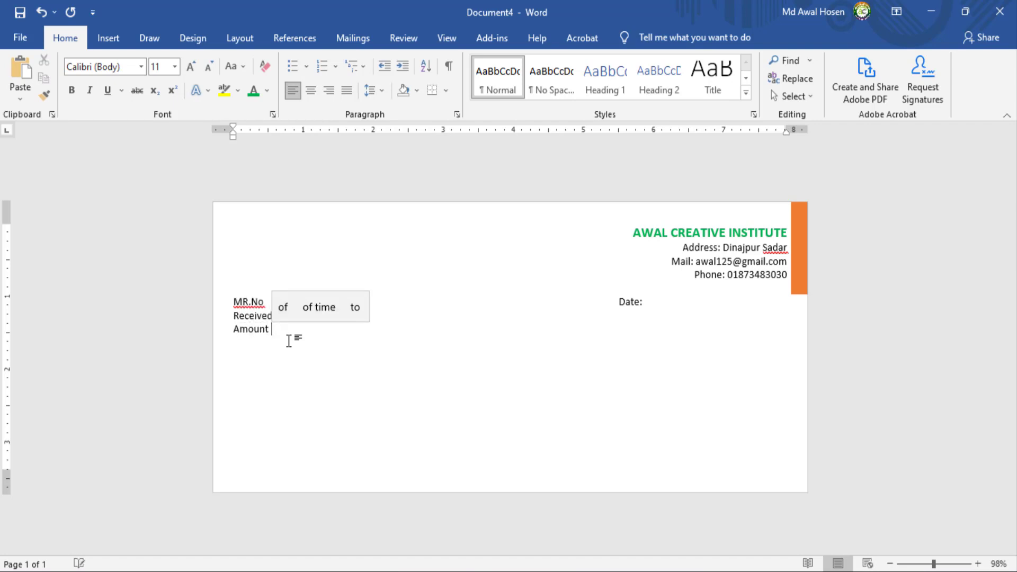
{"action": "type", "text": "O"}
{"action": "key", "text": "BackSpace"}
{"action": "type", "text": "o"}
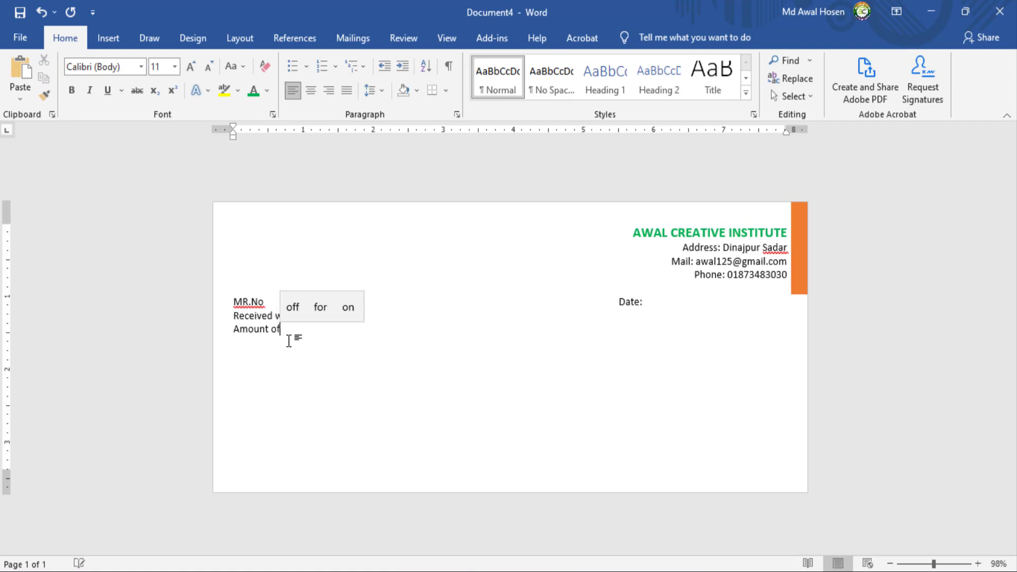
{"action": "type", "text": "f ta"}
{"action": "key", "text": "BackSpace"}
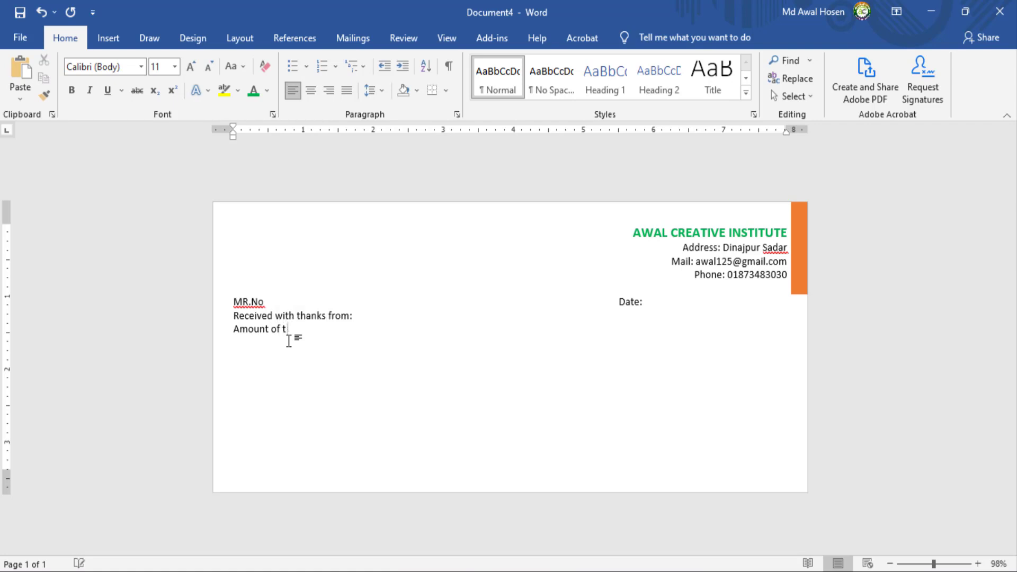
{"action": "key", "text": "BackSpace"}
{"action": "type", "text": "Ta"}
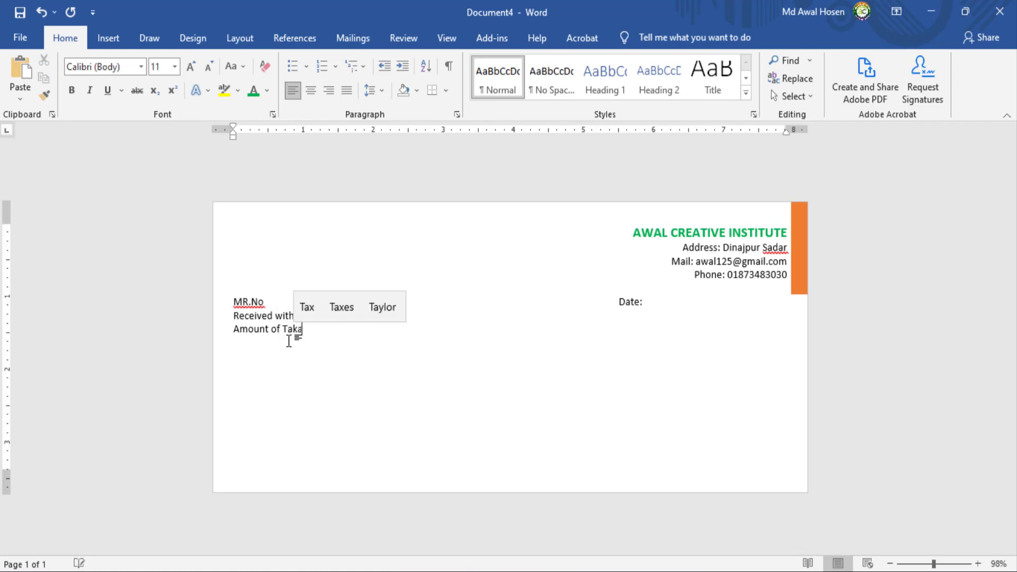
{"action": "type", "text": "ka:"}
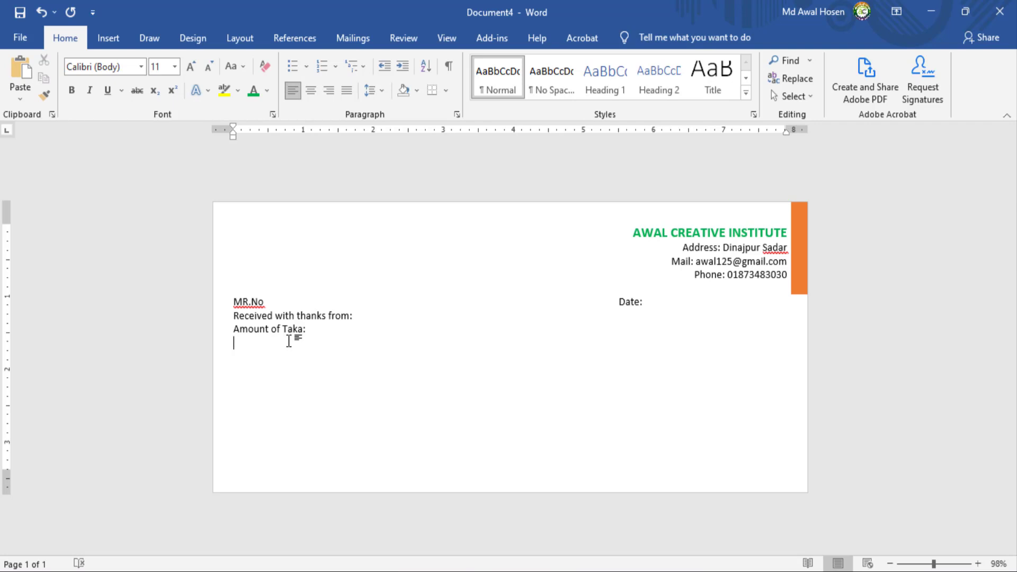
Type the 'By Cash /Cheque No:' row with 'Bank:' and 'Date:' tabbed across, then start a new line
{"action": "type", "text": "By "}
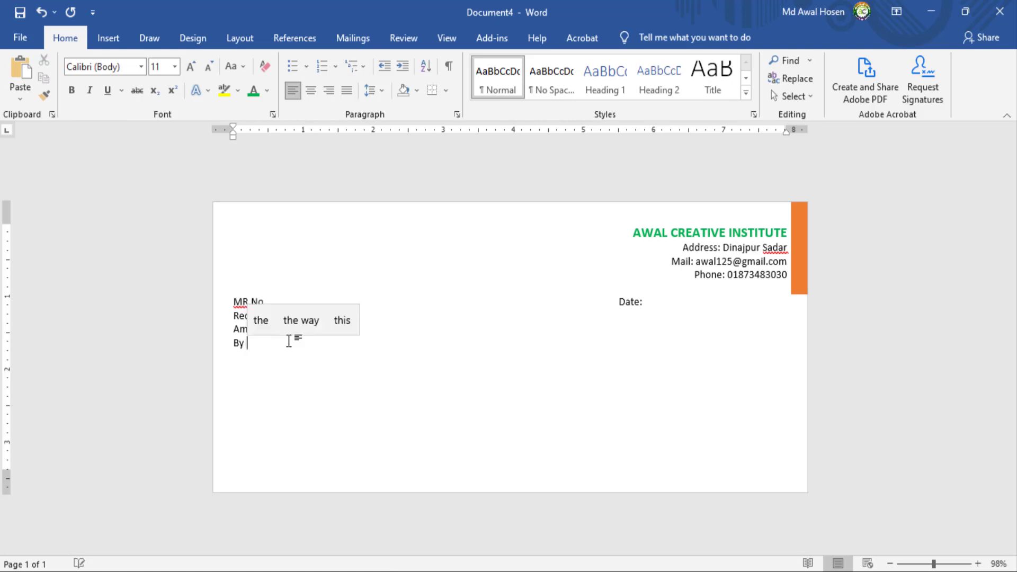
{"action": "type", "text": "Cas"}
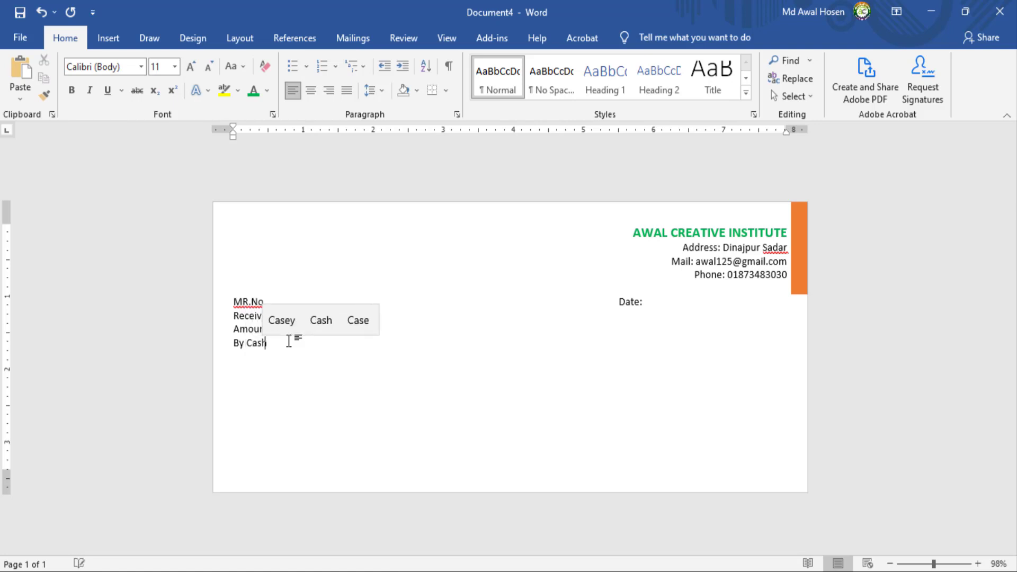
{"action": "type", "text": "h "}
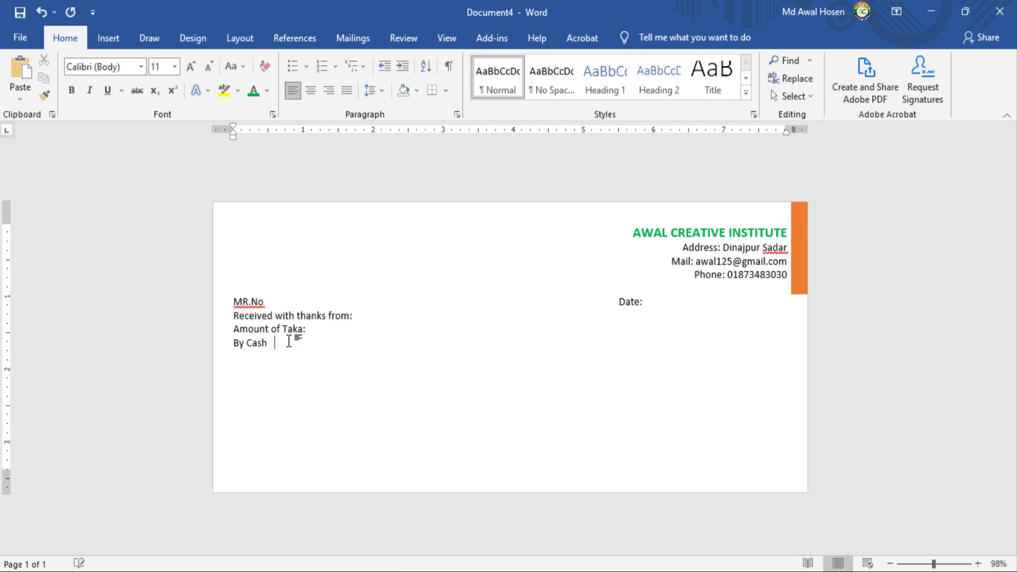
{"action": "type", "text": " /"}
{"action": "type", "text": "Cha"}
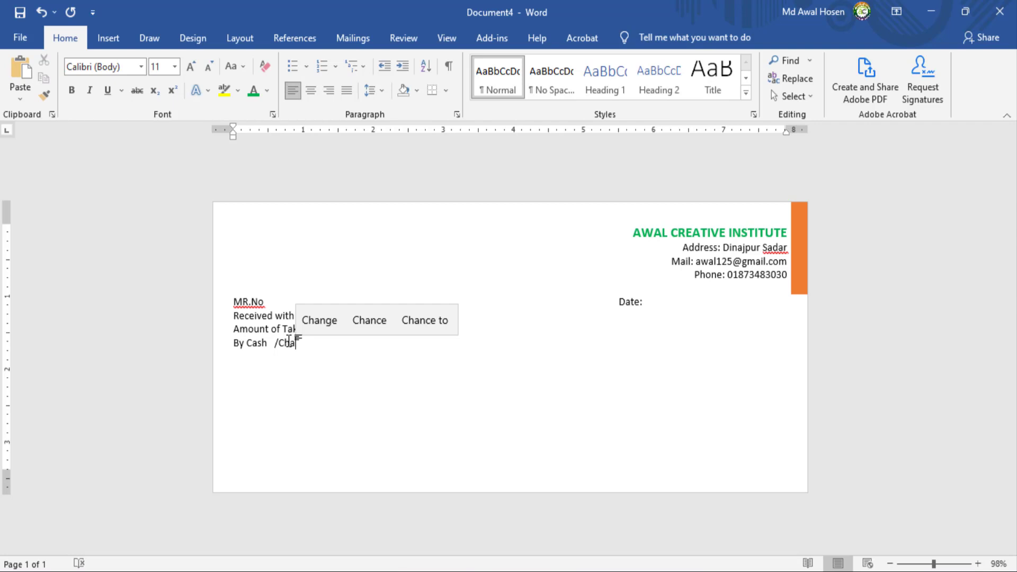
{"action": "key", "text": "BackSpace"}
{"action": "type", "text": "e"}
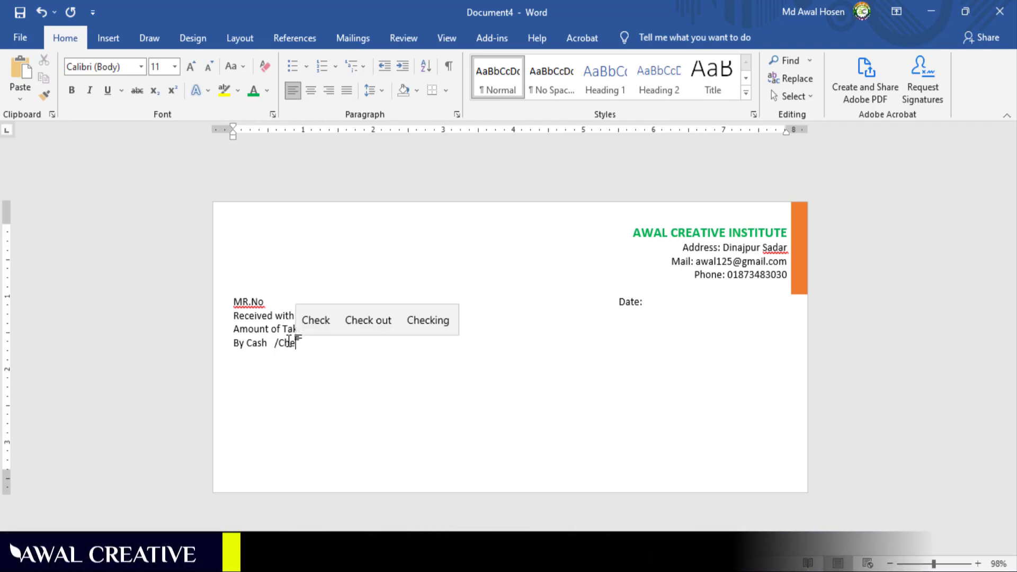
{"action": "type", "text": "que"}
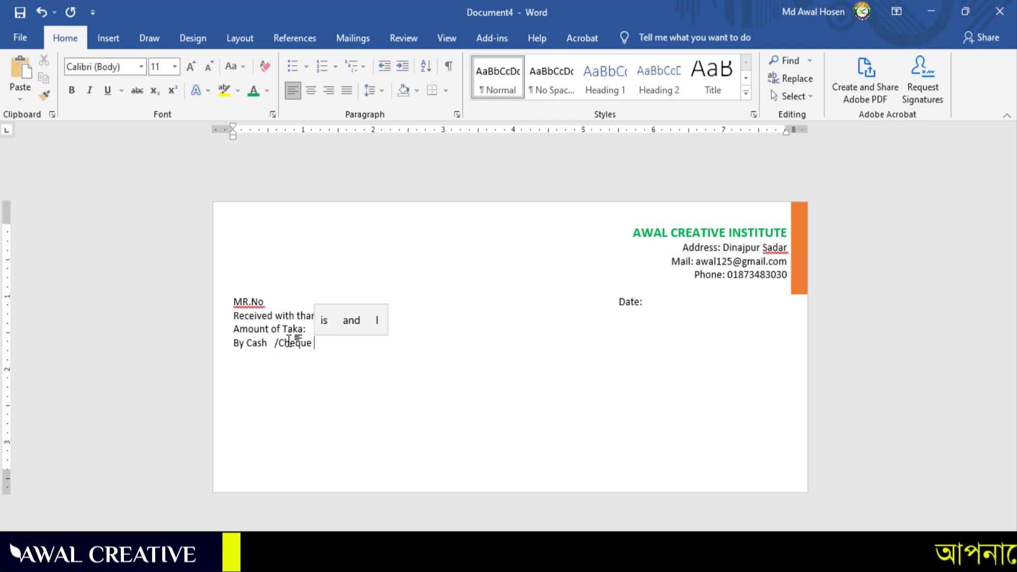
{"action": "type", "text": " of"}
{"action": "key", "text": "BackSpace"}
{"action": "key", "text": "BackSpace"}
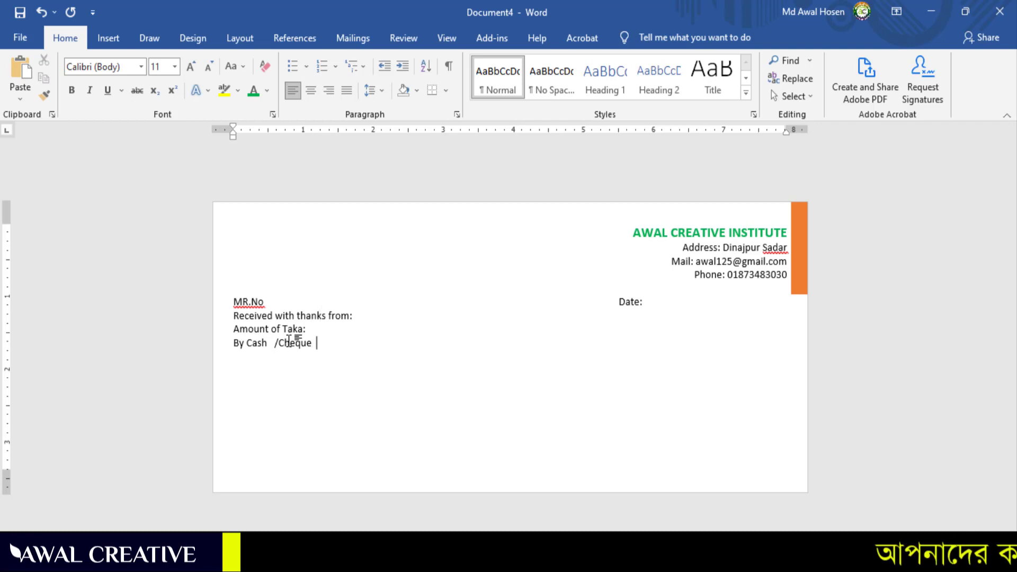
{"action": "type", "text": "No"}
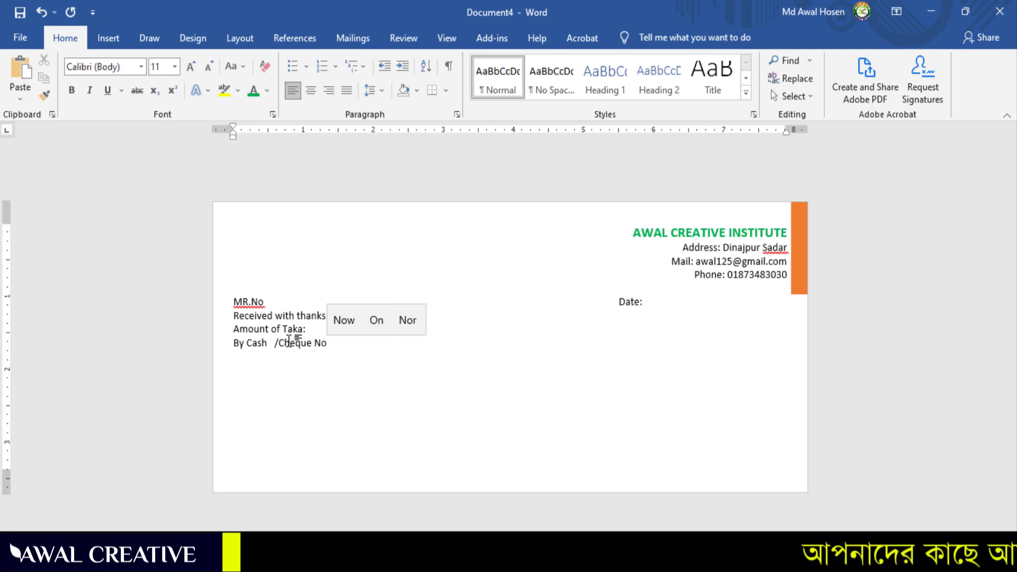
{"action": "type", "text": ":"}
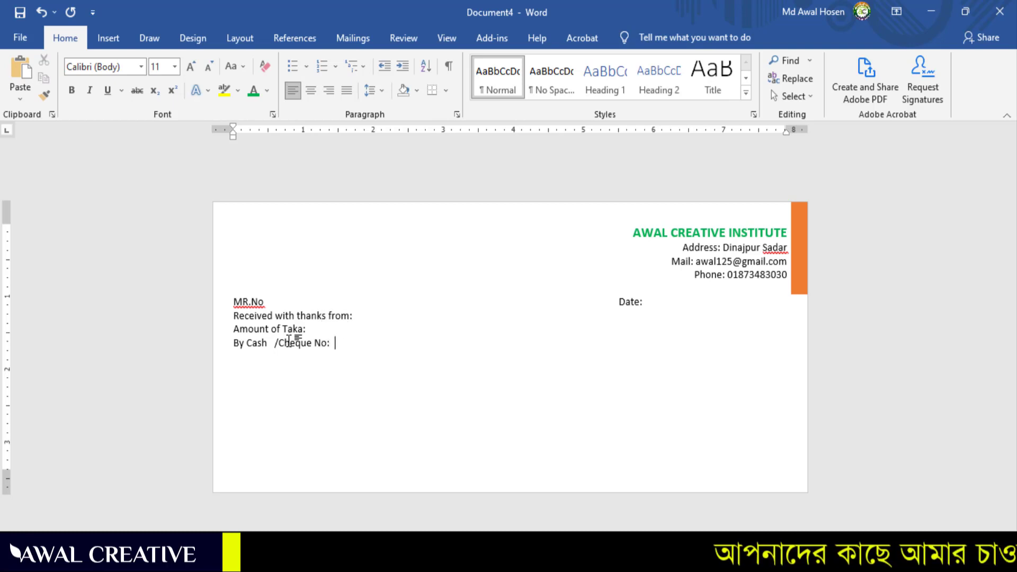
{"action": "key", "text": "Tab"}
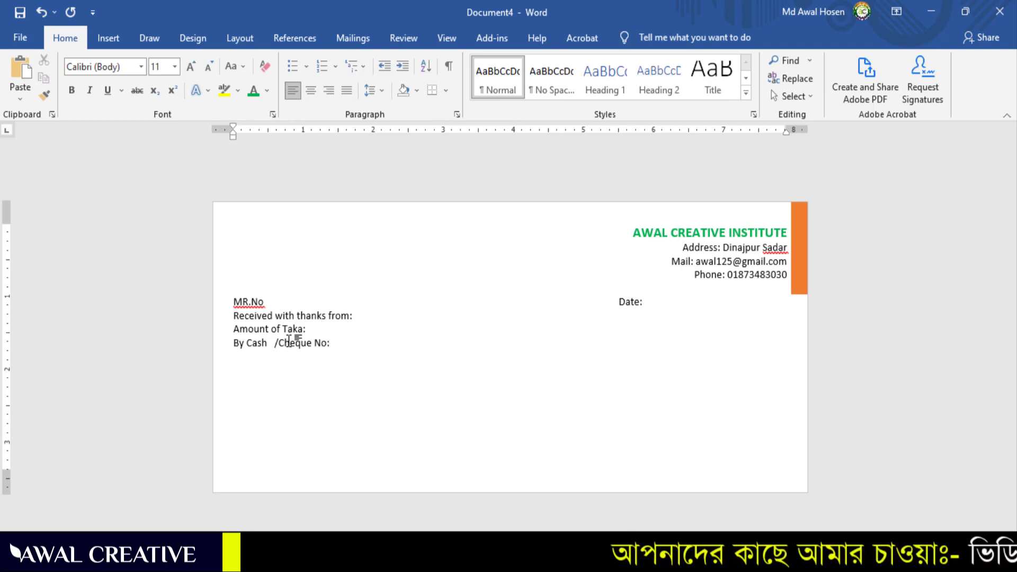
{"action": "type", "text": "Bank"}
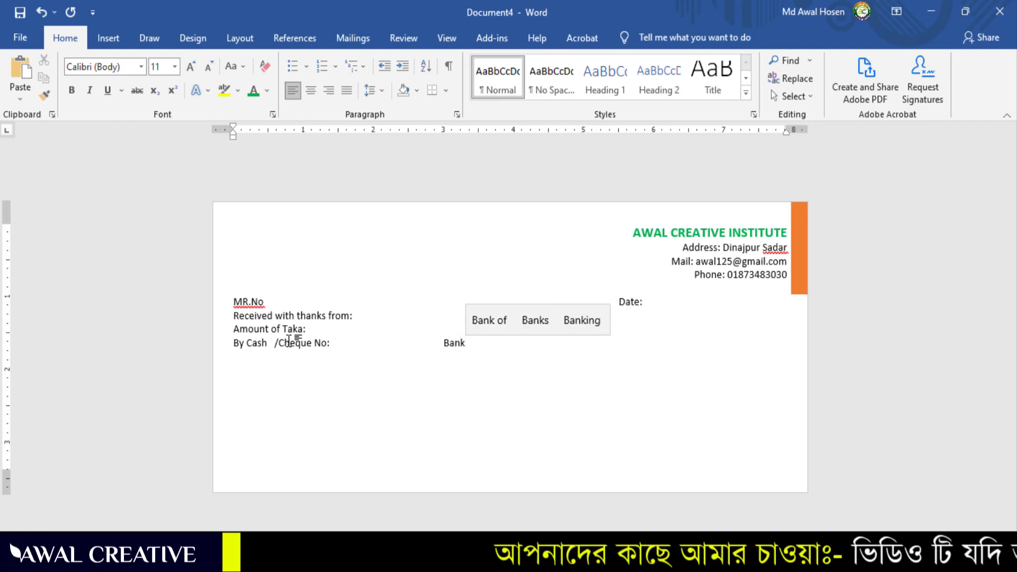
{"action": "type", "text": ":"}
{"action": "key", "text": "Tab"}
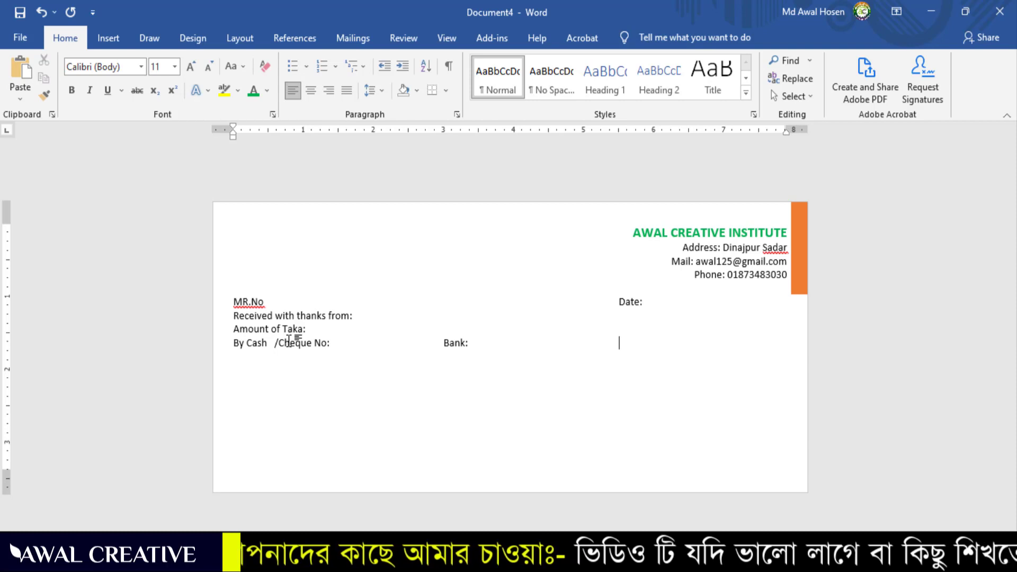
{"action": "type", "text": "Dat"}
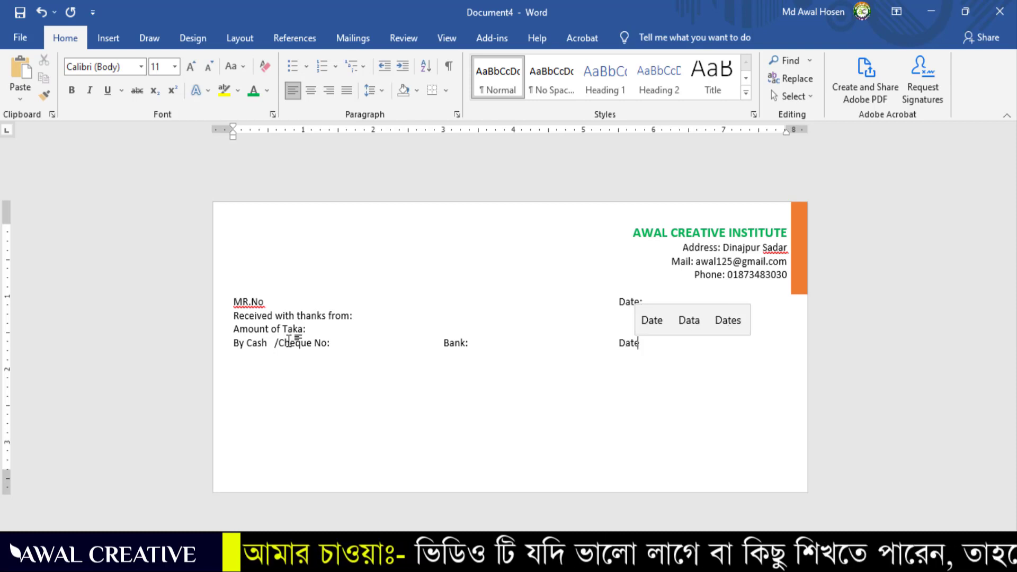
{"action": "type", "text": "e:"}
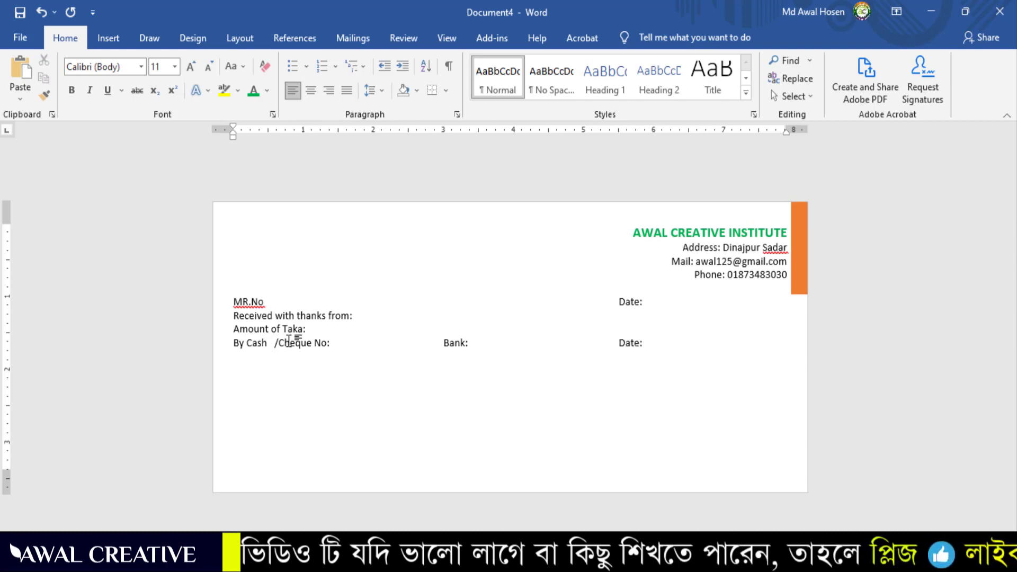
{"action": "key", "text": "Return"}
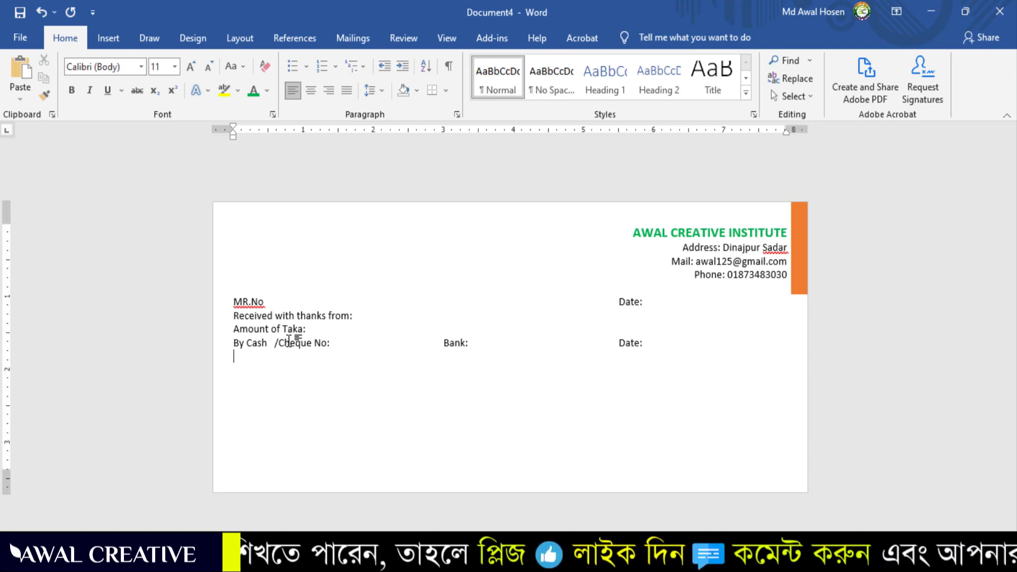
Type 'For the purpose of:' with 'Contact:' tabbed beside it, then a 'Taka:' line below
{"action": "type", "text": "For t"}
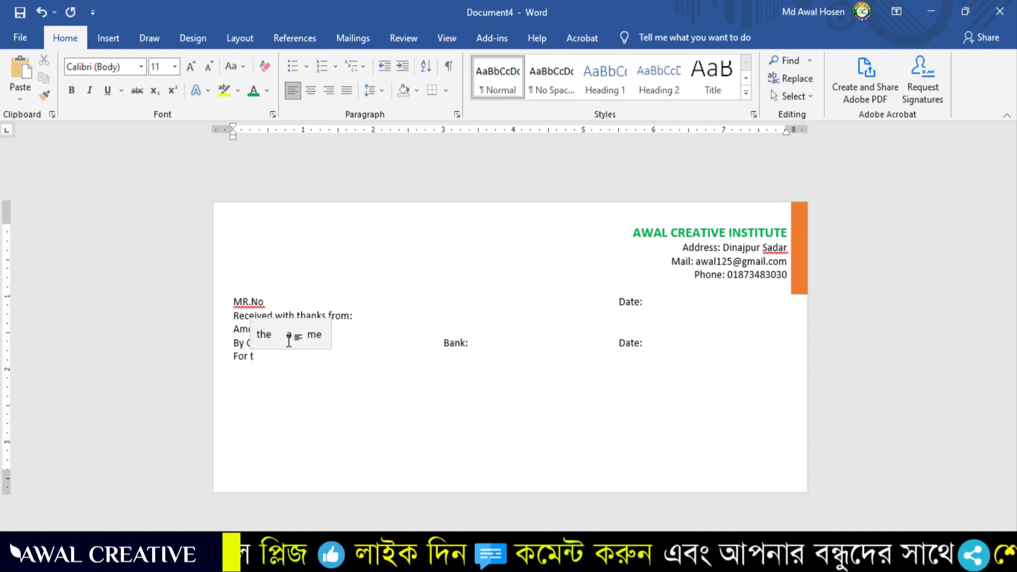
{"action": "type", "text": "hae"}
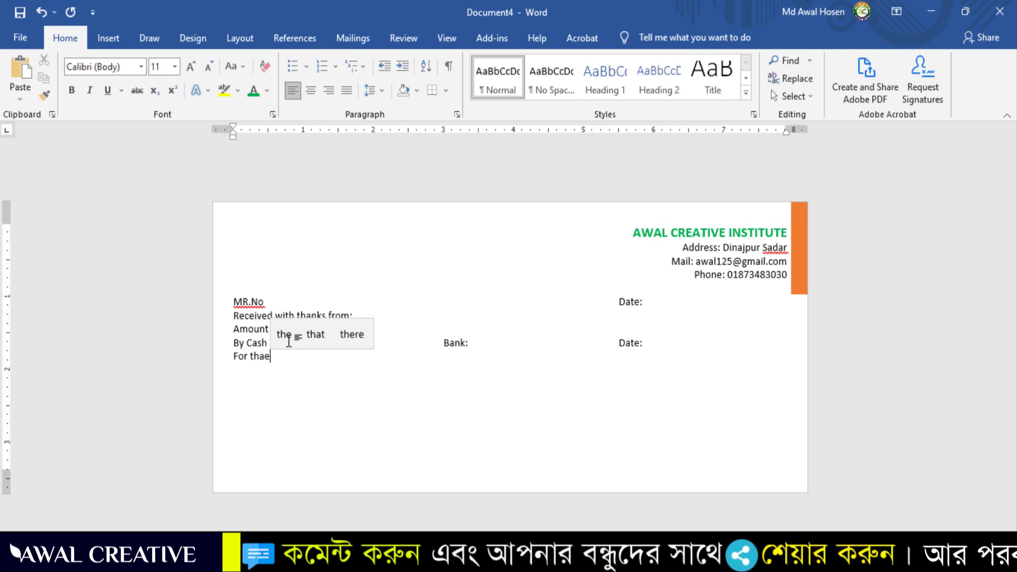
{"action": "key", "text": "BackSpace"}
{"action": "key", "text": "BackSpace"}
{"action": "type", "text": "e"}
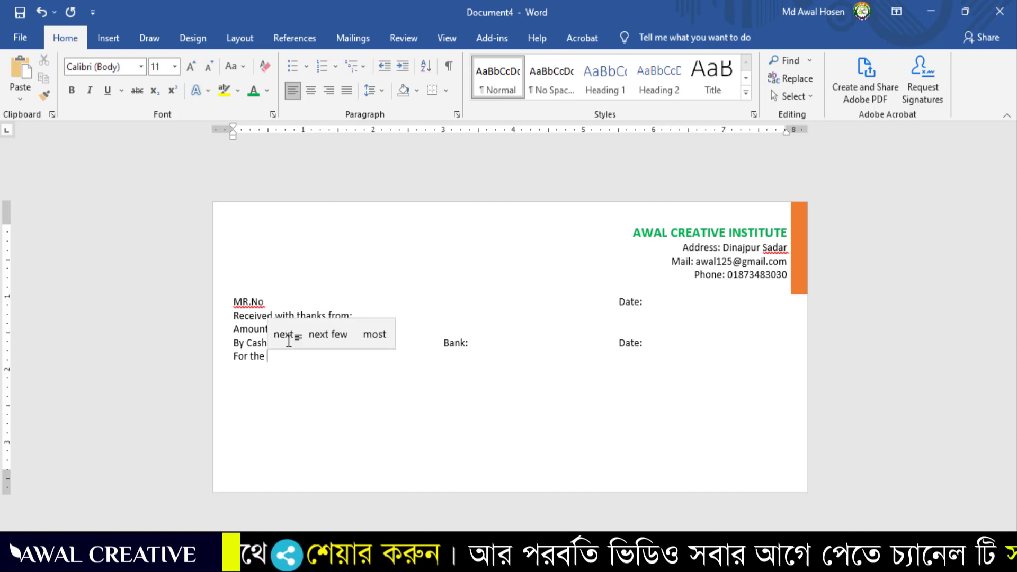
{"action": "type", "text": " pro"}
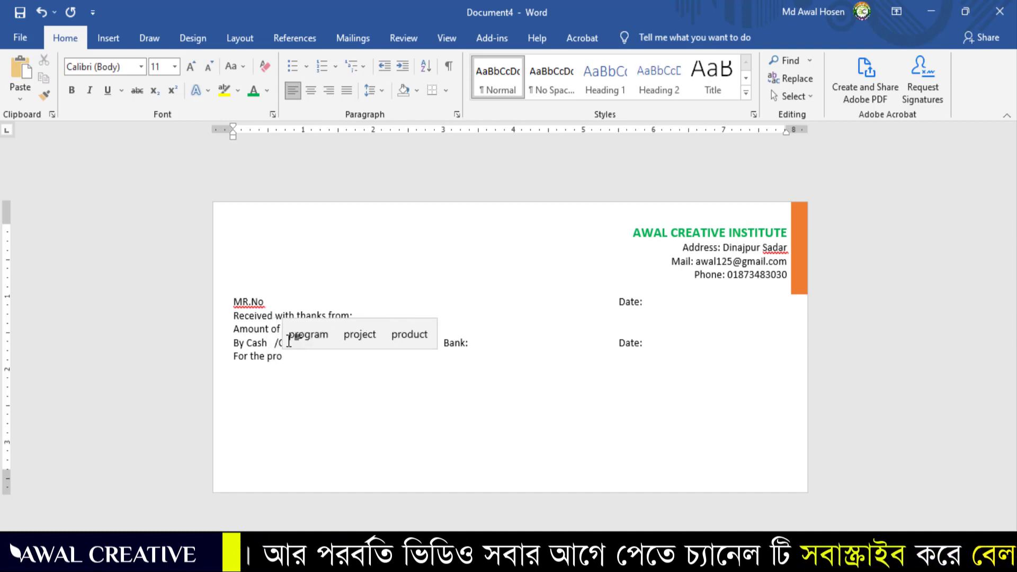
{"action": "type", "text": "pose"}
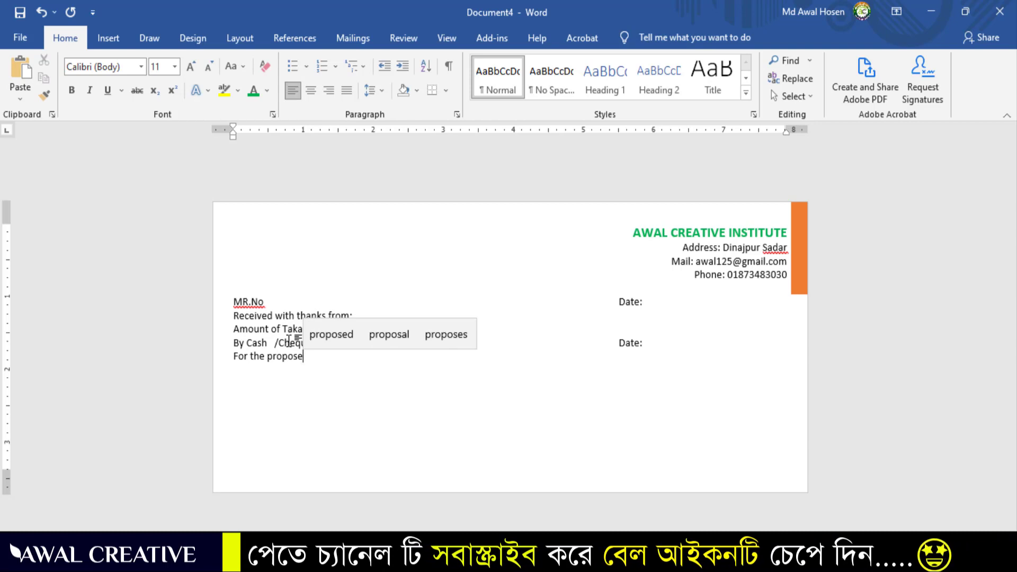
{"action": "key", "text": "Return"}
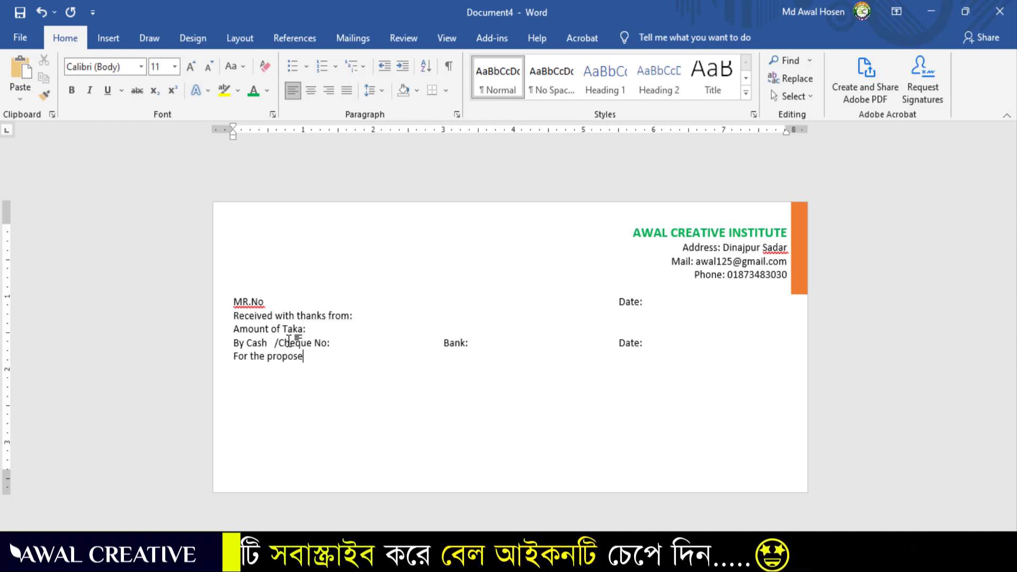
{"action": "key", "text": "BackSpace"}
{"action": "key", "text": "BackSpace"}
{"action": "key", "text": "BackSpace"}
{"action": "key", "text": "BackSpace"}
{"action": "key", "text": "BackSpace"}
{"action": "key", "text": "BackSpace"}
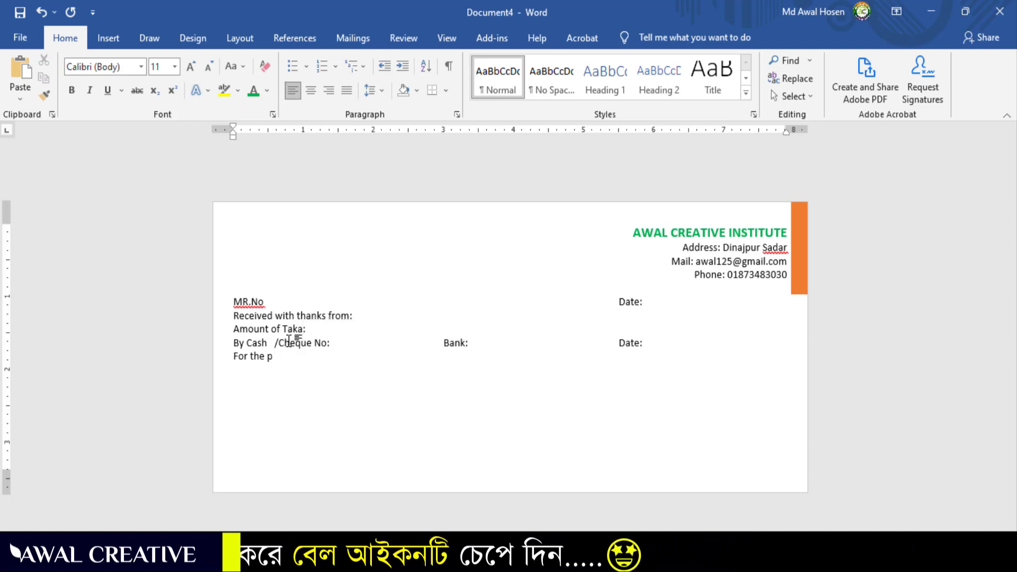
{"action": "type", "text": "u"}
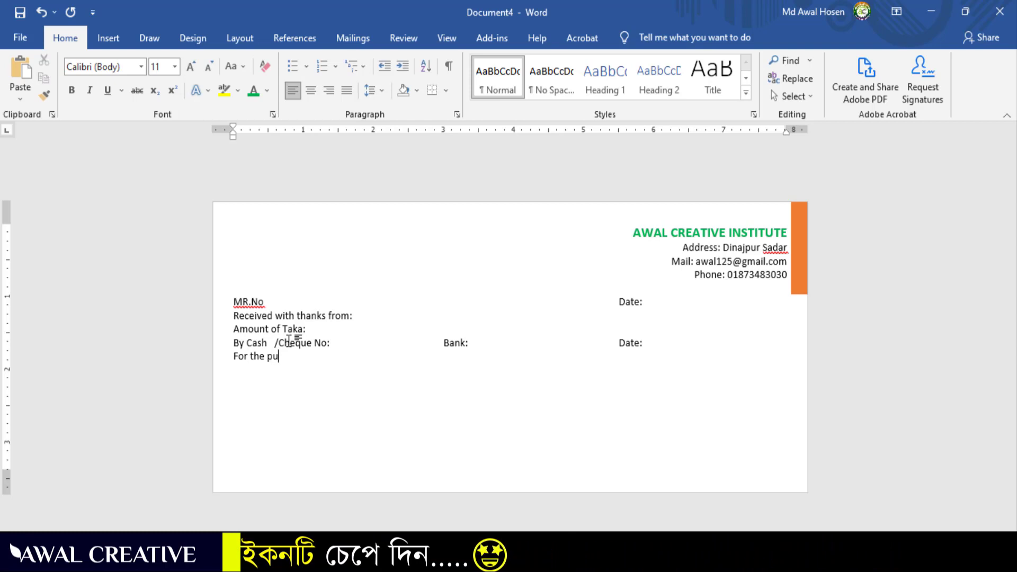
{"action": "type", "text": "r"}
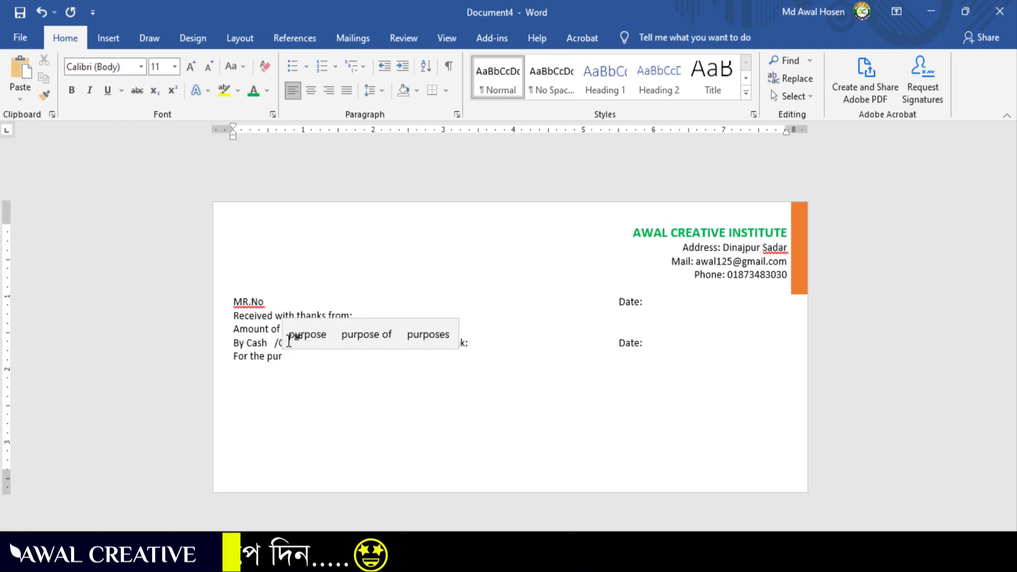
{"action": "type", "text": "pose"}
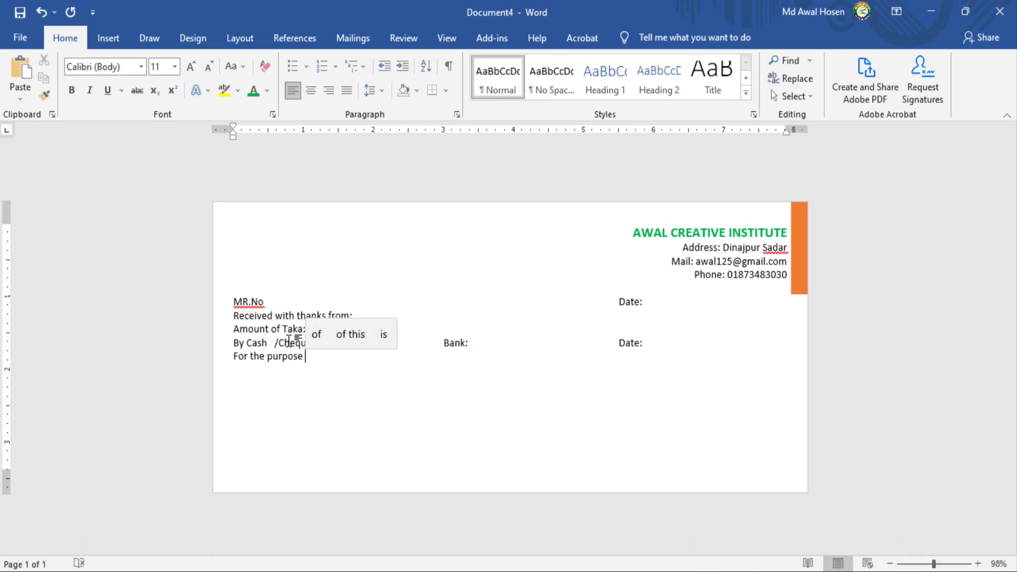
{"action": "type", "text": " of:\t"}
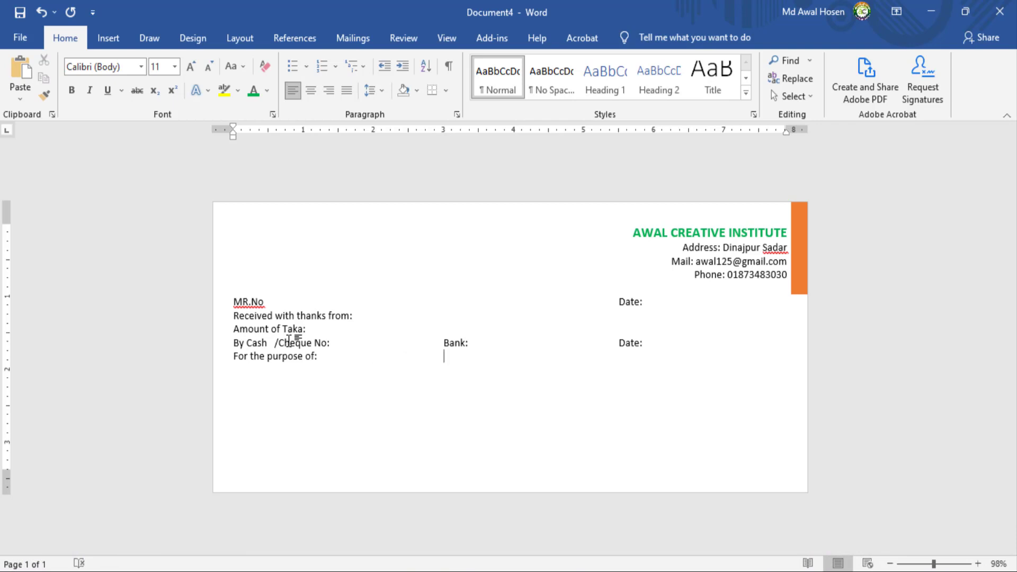
{"action": "type", "text": "Con"}
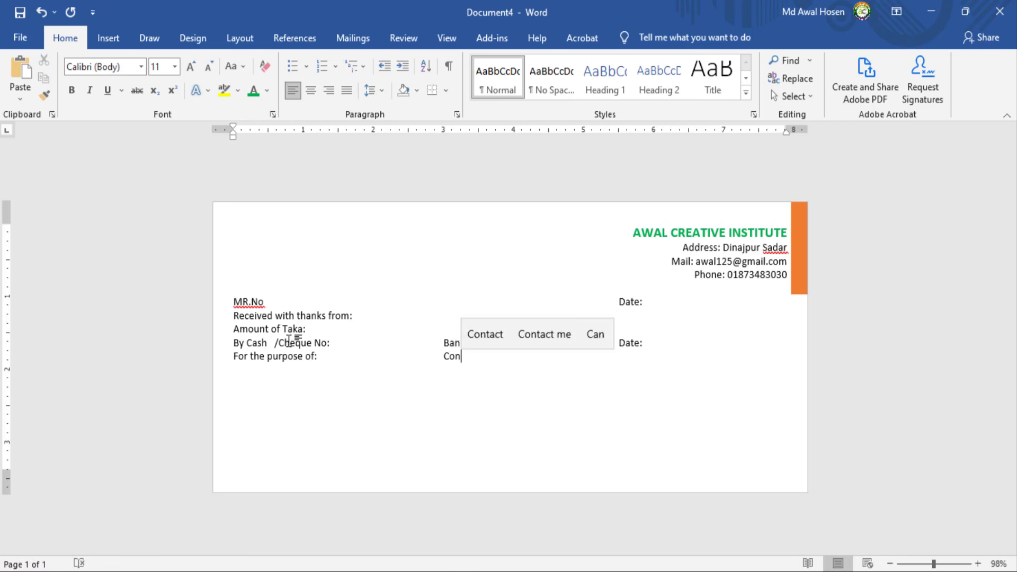
{"action": "type", "text": "ta"}
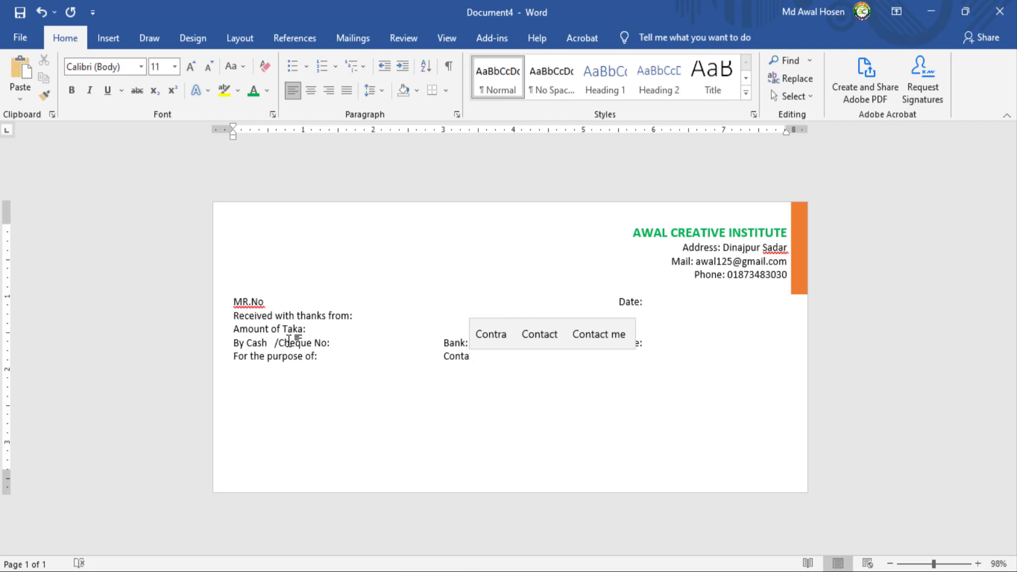
{"action": "type", "text": "ct"}
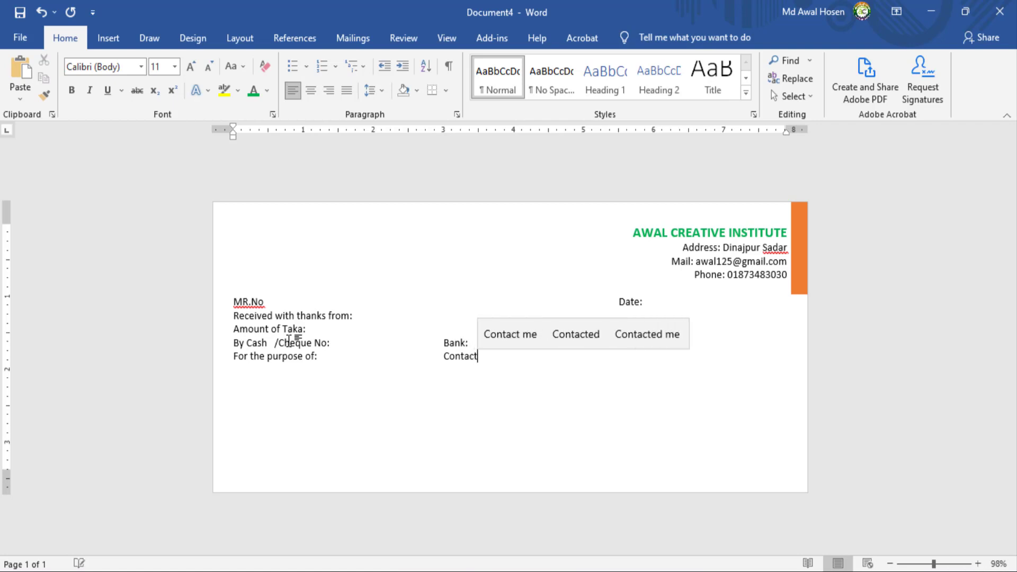
{"action": "type", "text": ":"}
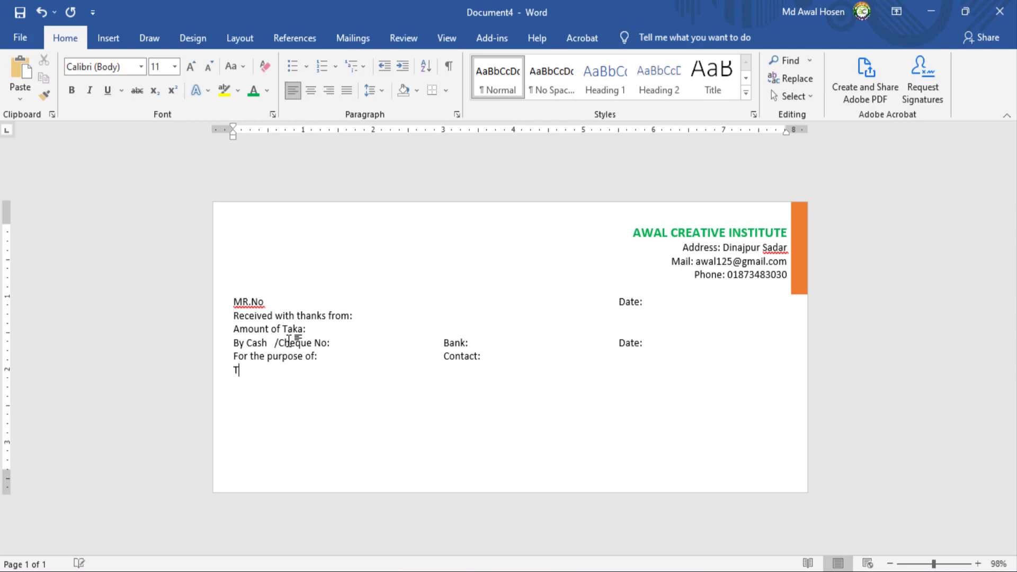
{"action": "type", "text": "aka"}
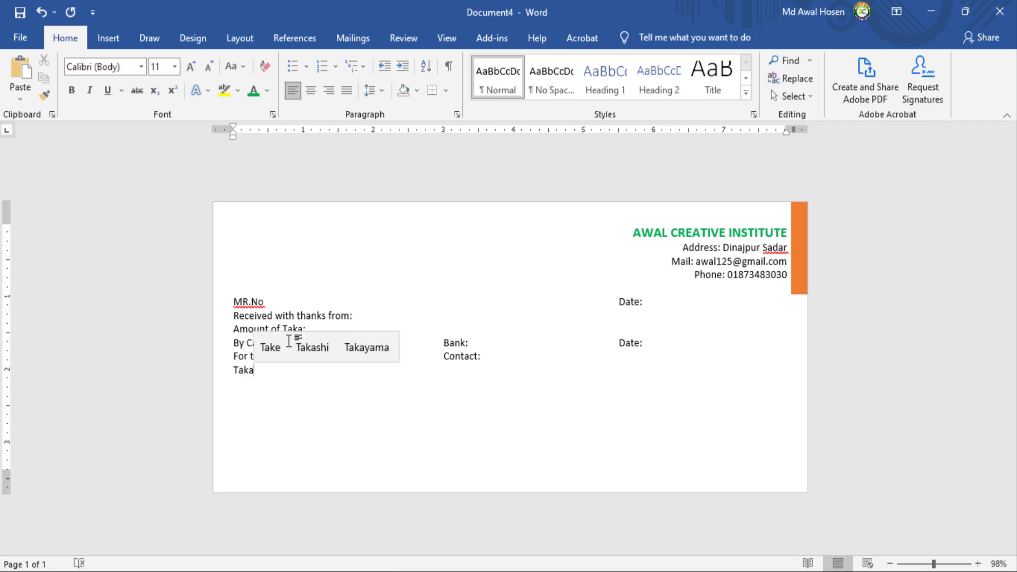
{"action": "type", "text": ":"}
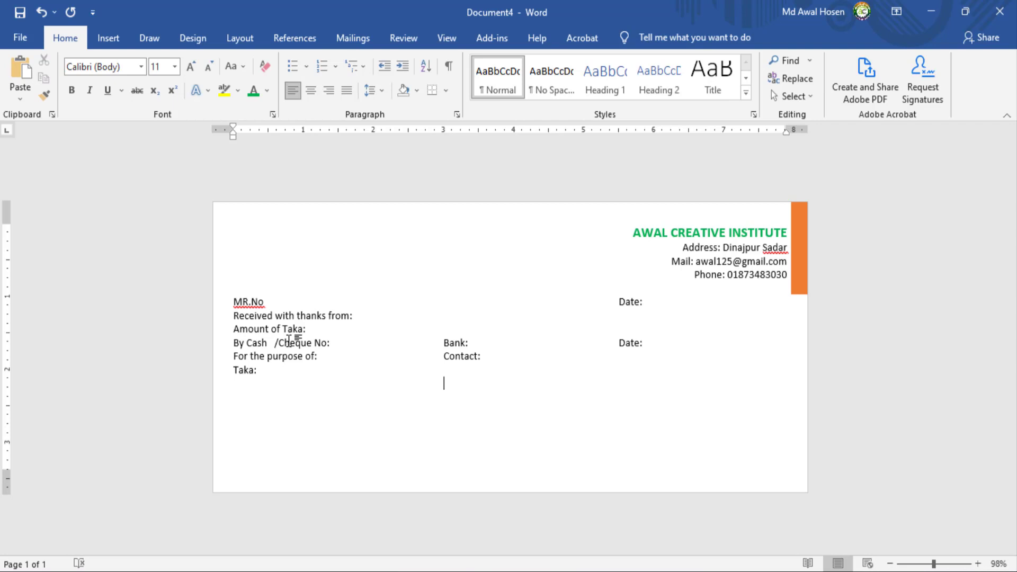
Type 'Received By' and 'Authorized Signature', fixing the misspelled 'Signature' via the suggestion
{"action": "type", "text": "Receiv"}
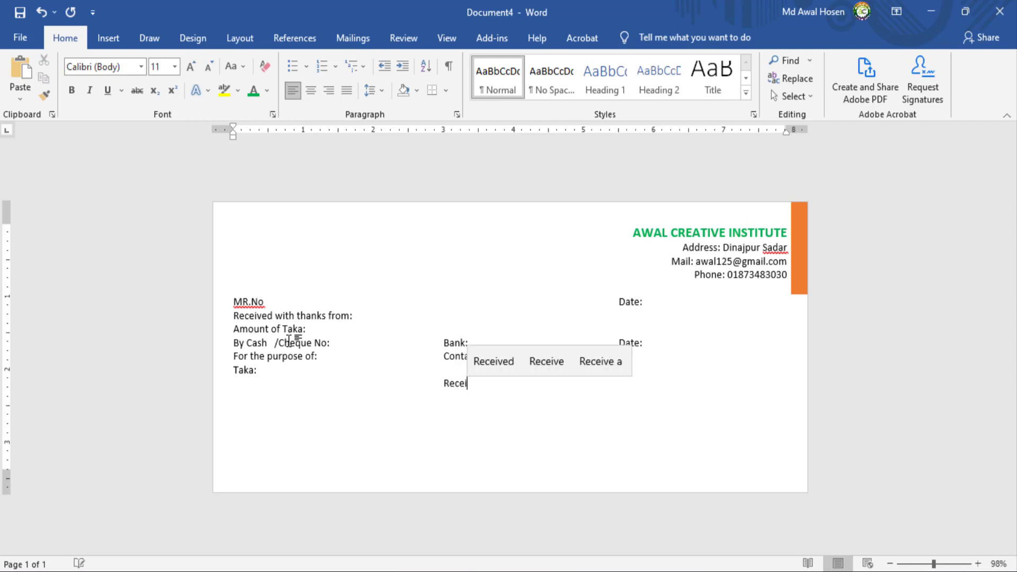
{"action": "type", "text": "ed "}
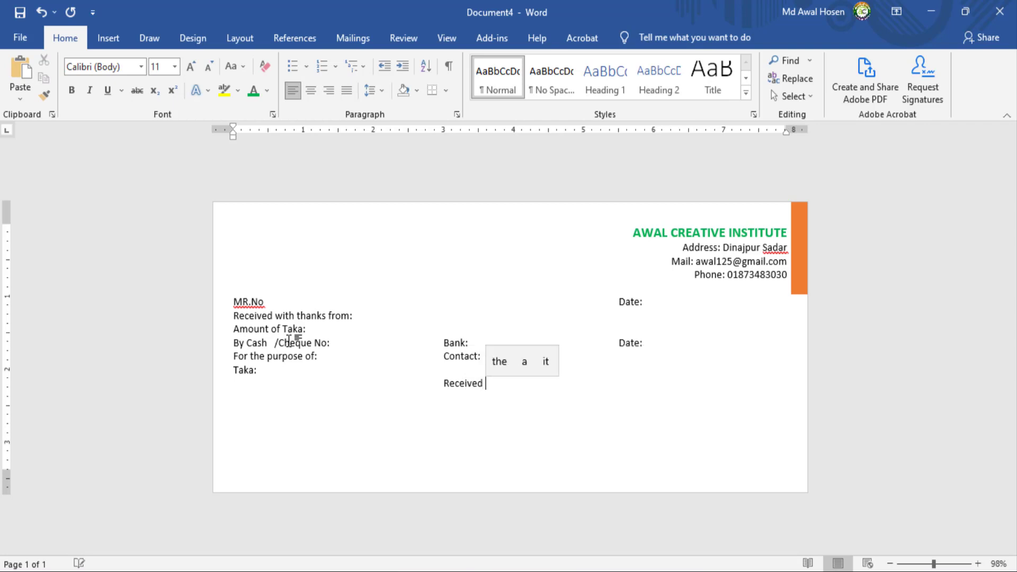
{"action": "type", "text": "By"}
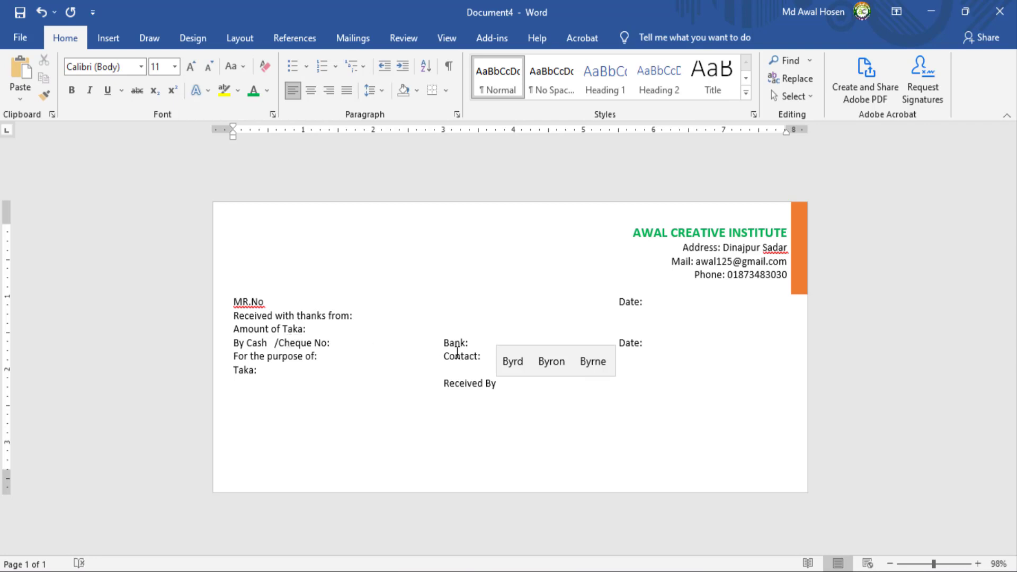
{"action": "type", "text": "Au"}
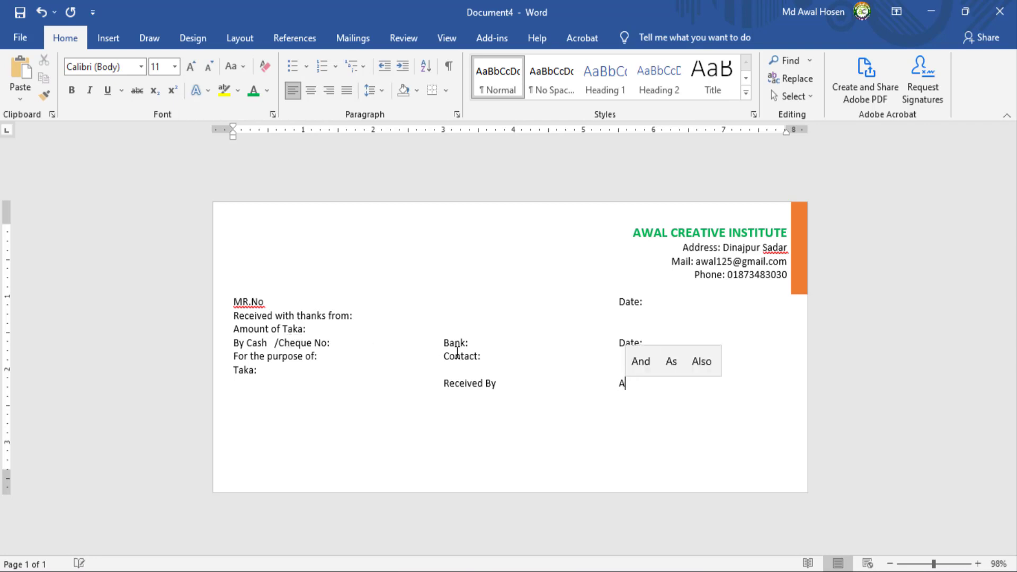
{"action": "type", "text": "t"}
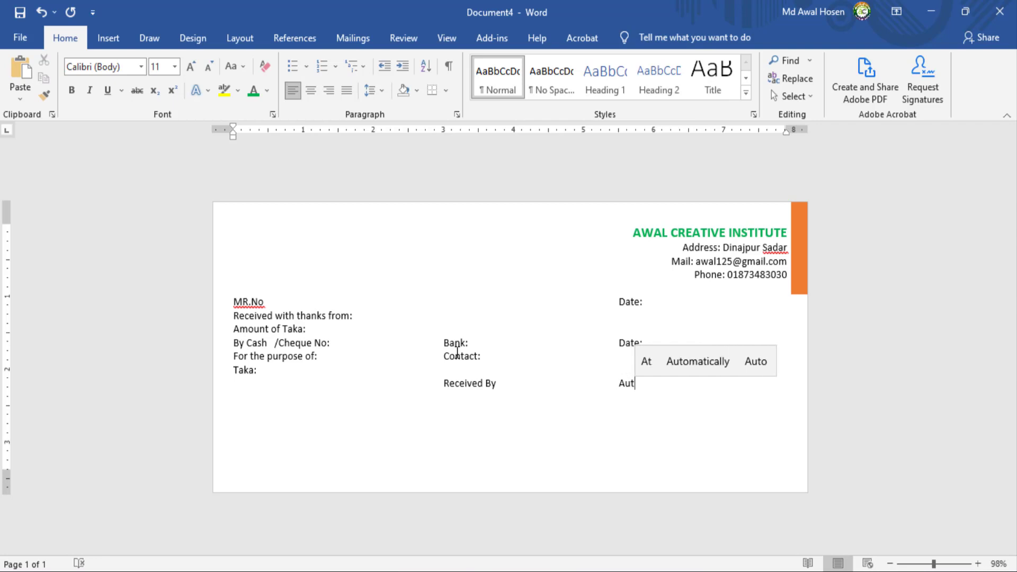
{"action": "type", "text": "ho"}
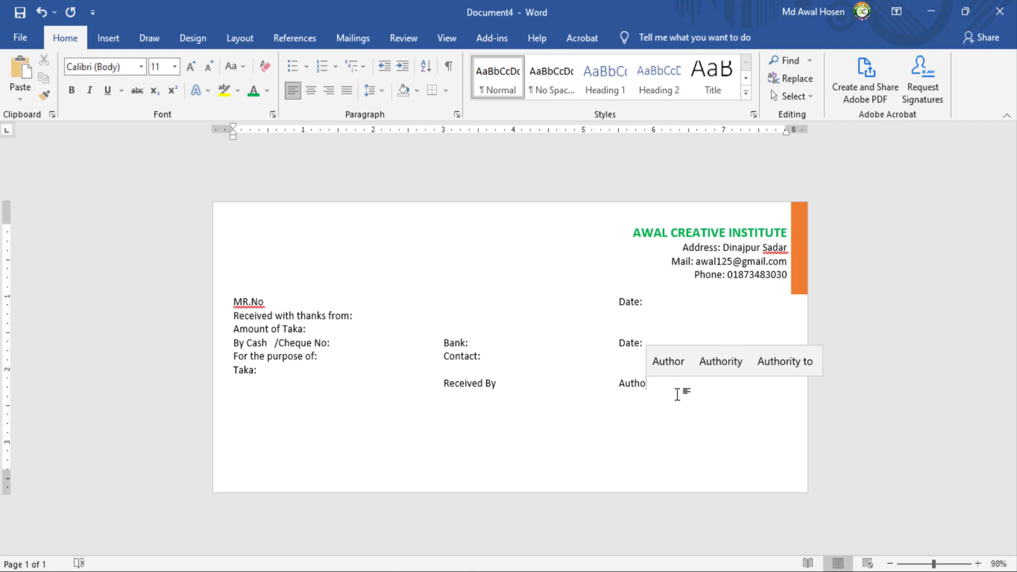
{"action": "type", "text": "iz"}
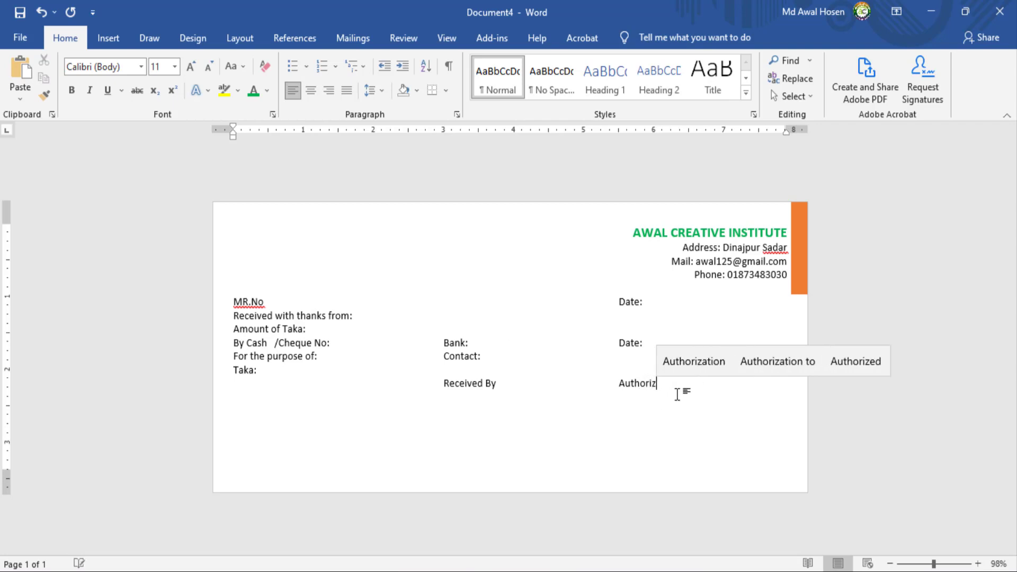
{"action": "type", "text": "ed"}
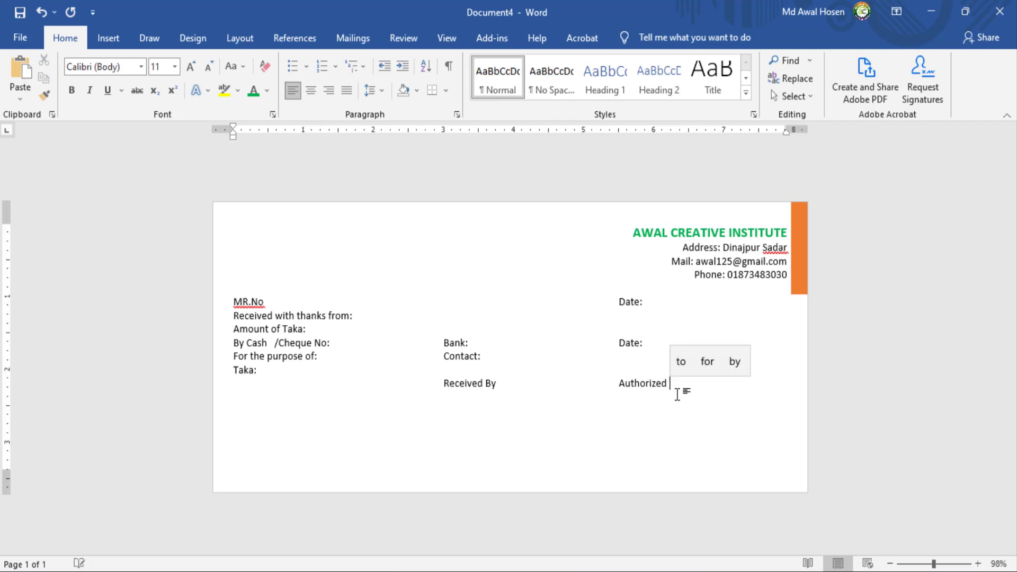
{"action": "type", "text": " Sing"}
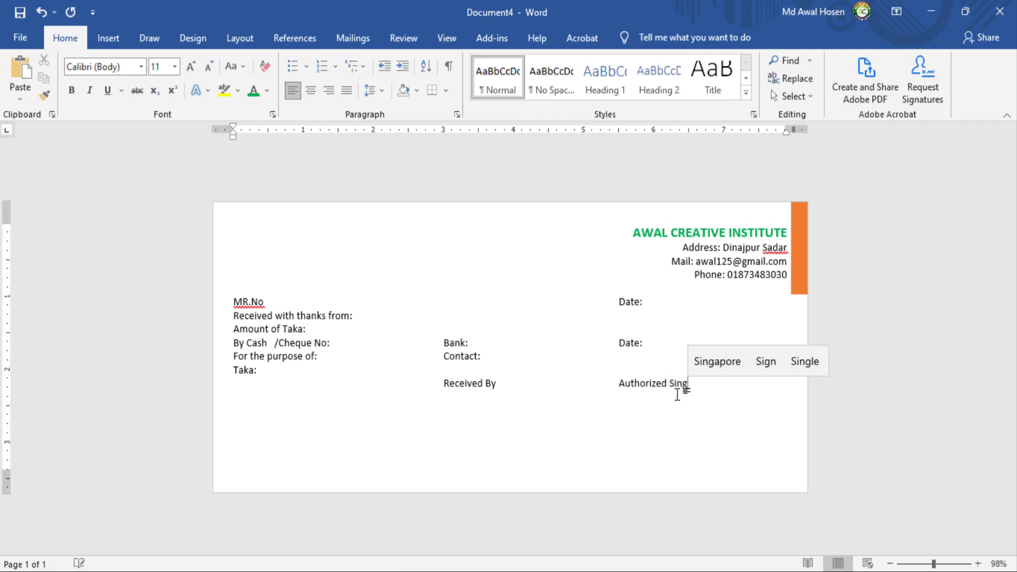
{"action": "type", "text": "nat"}
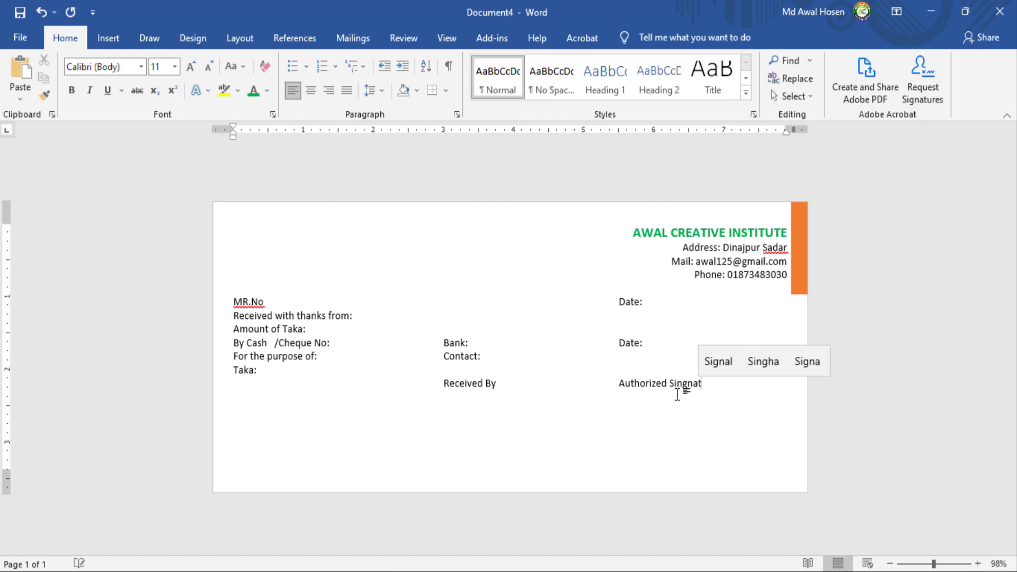
{"action": "type", "text": "u"}
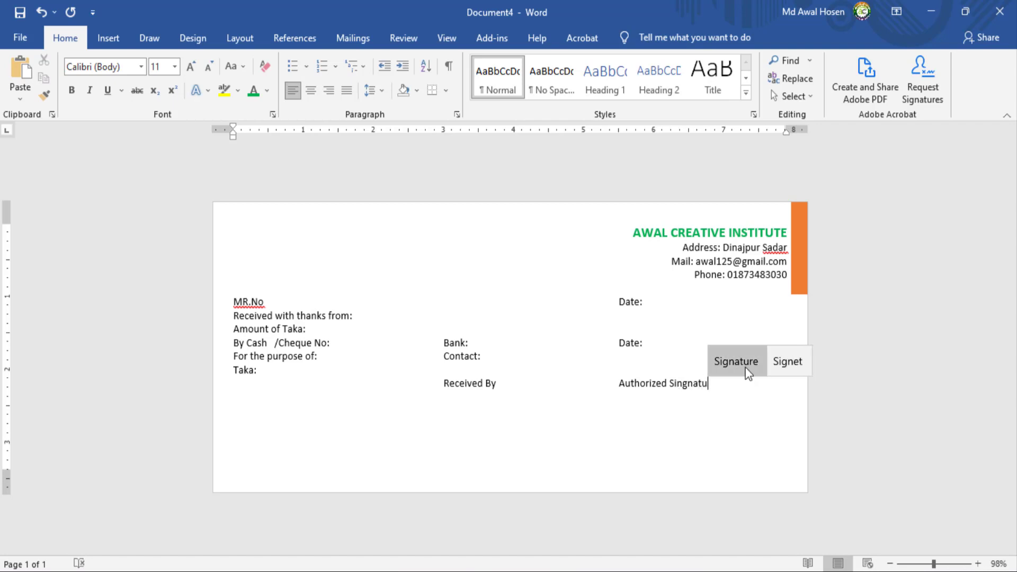
{"action": "left_click", "coordinate": [744, 366]}
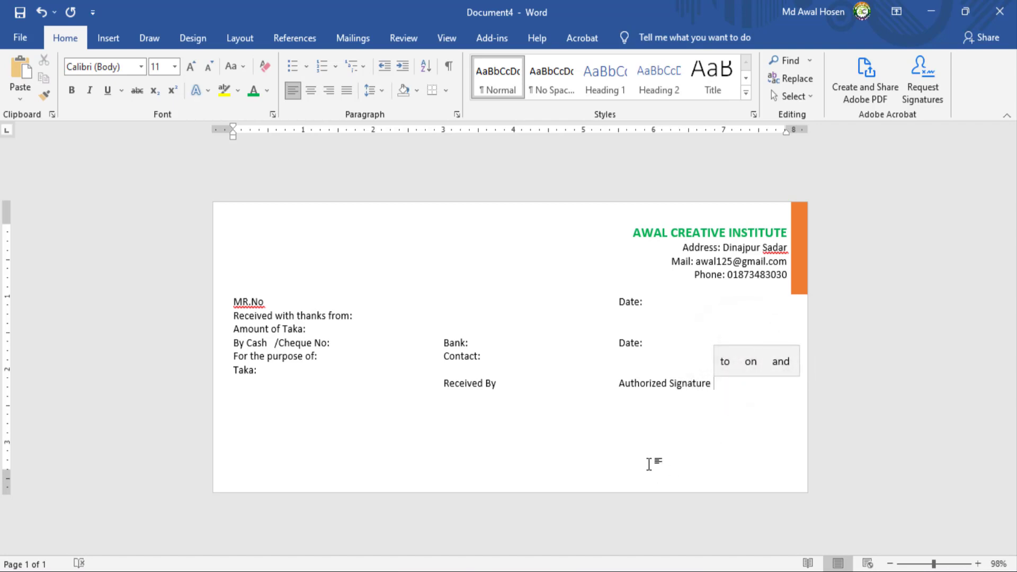
Give the receipt lines from MR.No to Authorized Signature 1.5 line spacing and 12 pt text
{"action": "left_click", "coordinate": [720, 384]}
{"action": "left_click_drag", "start_coordinate": [721, 384], "coordinate": [238, 302]}
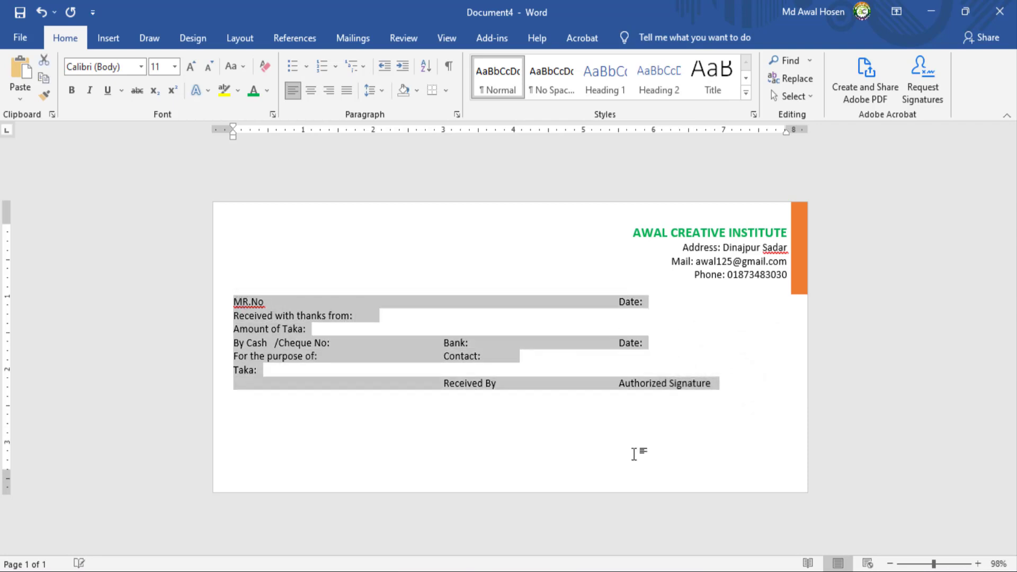
{"action": "right_click", "coordinate": [314, 311]}
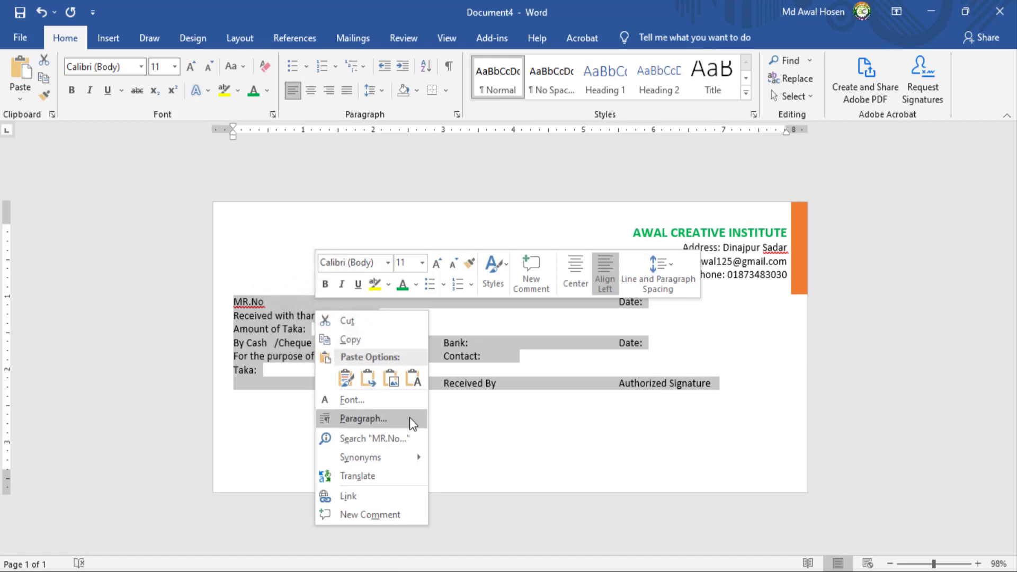
{"action": "left_click", "coordinate": [391, 419]}
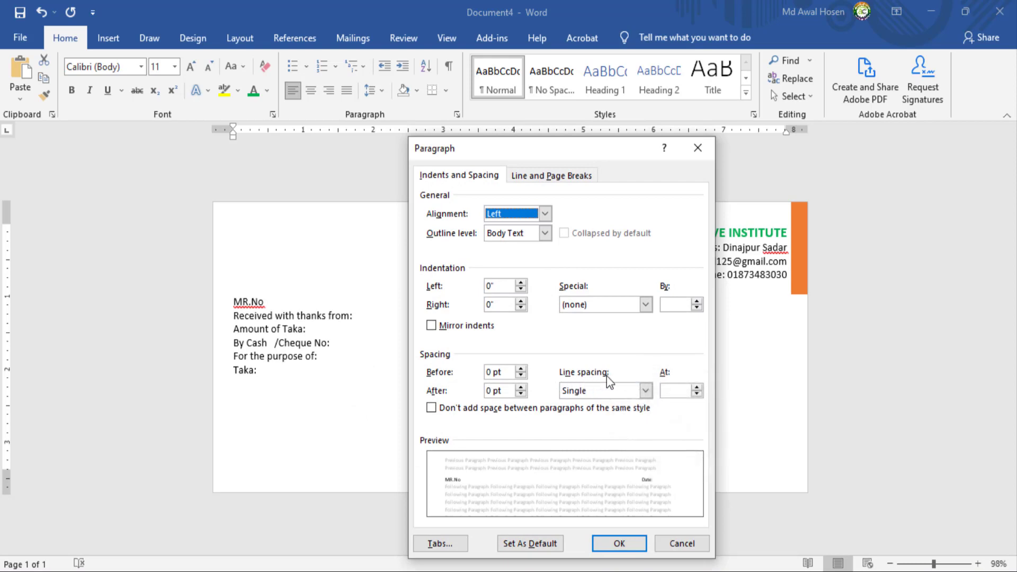
{"action": "left_click", "coordinate": [645, 391]}
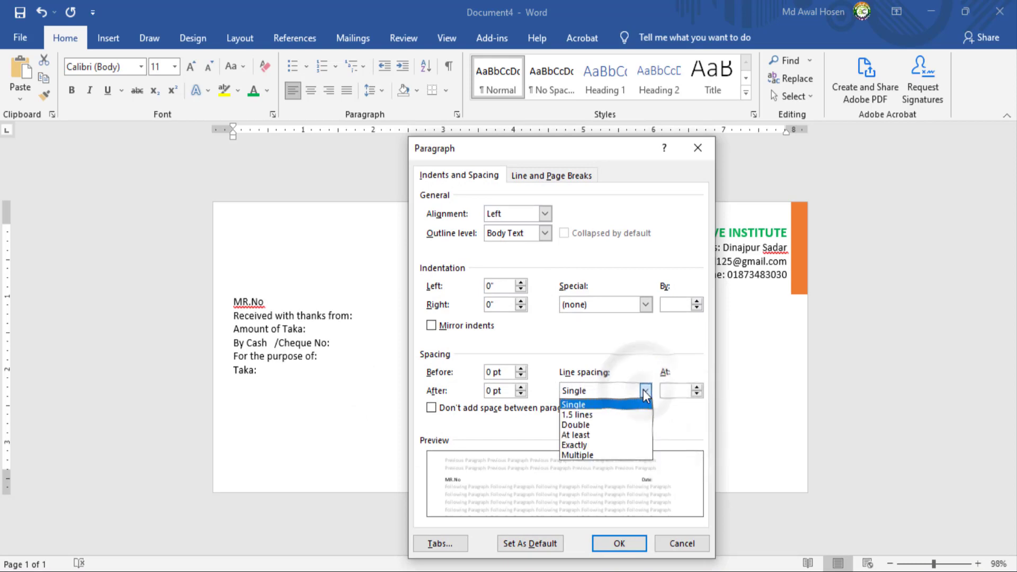
{"action": "left_click", "coordinate": [587, 414]}
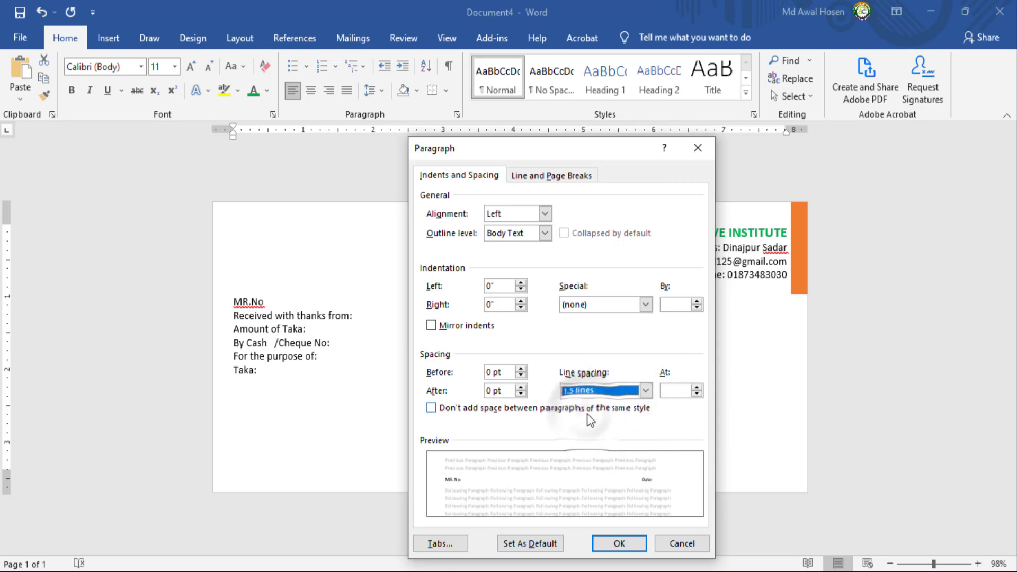
{"action": "left_click", "coordinate": [614, 539]}
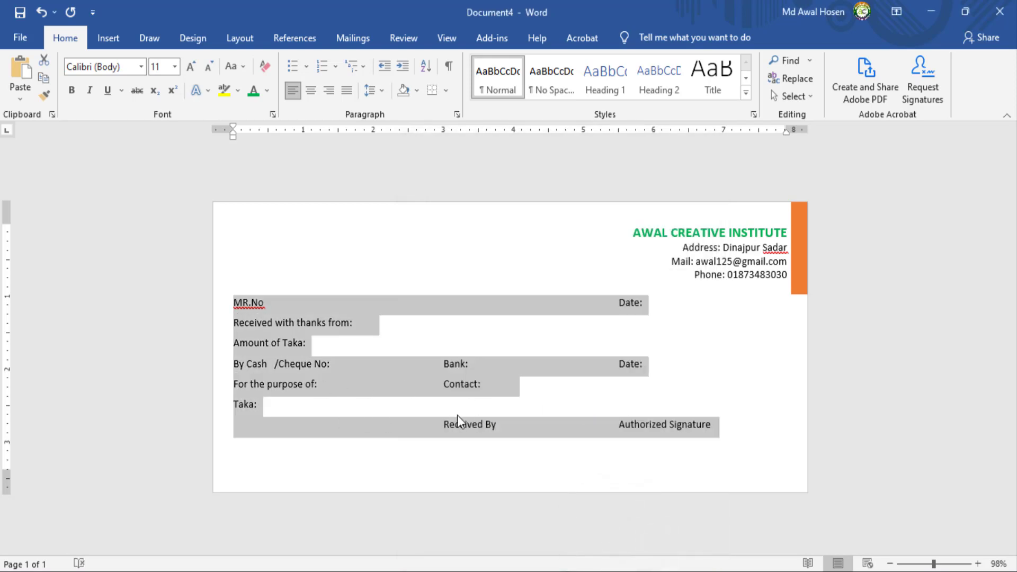
{"action": "left_click", "coordinate": [192, 66]}
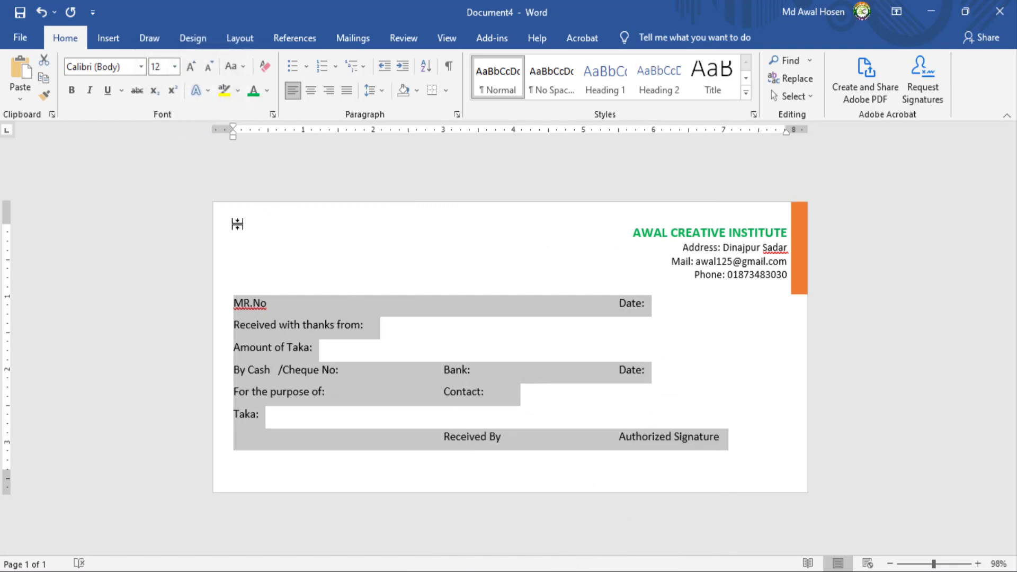
{"action": "left_click", "coordinate": [387, 390]}
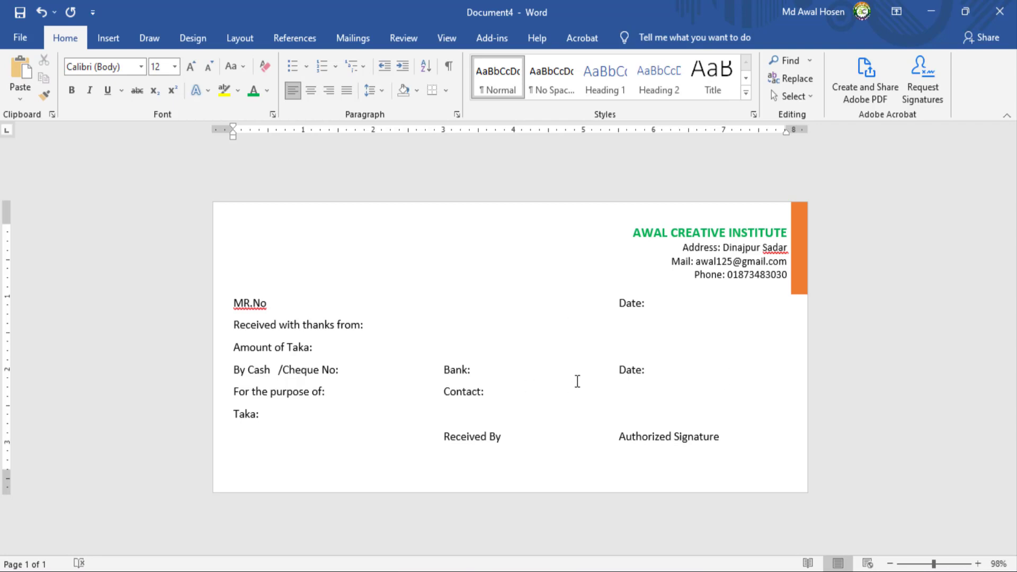
Draw a straight line after the Date: label on the payment row, then adjust its position and length
{"action": "left_click", "coordinate": [110, 38]}
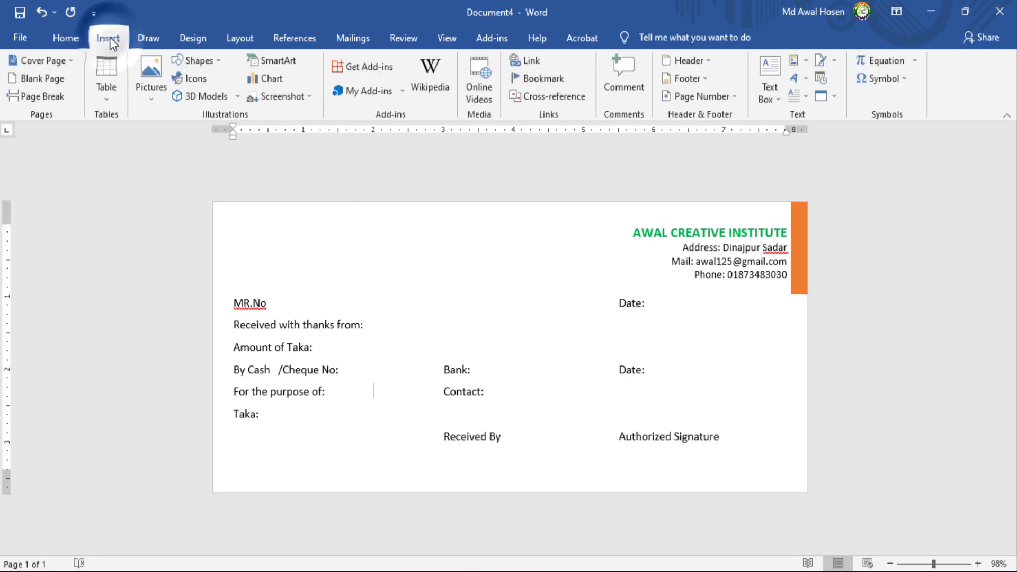
{"action": "left_click", "coordinate": [215, 60]}
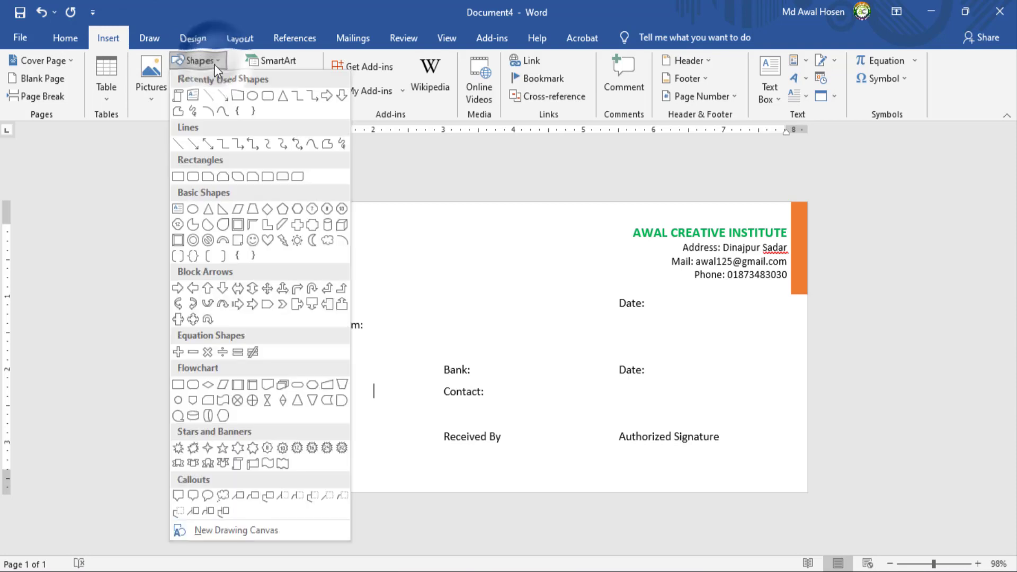
{"action": "left_click", "coordinate": [208, 96]}
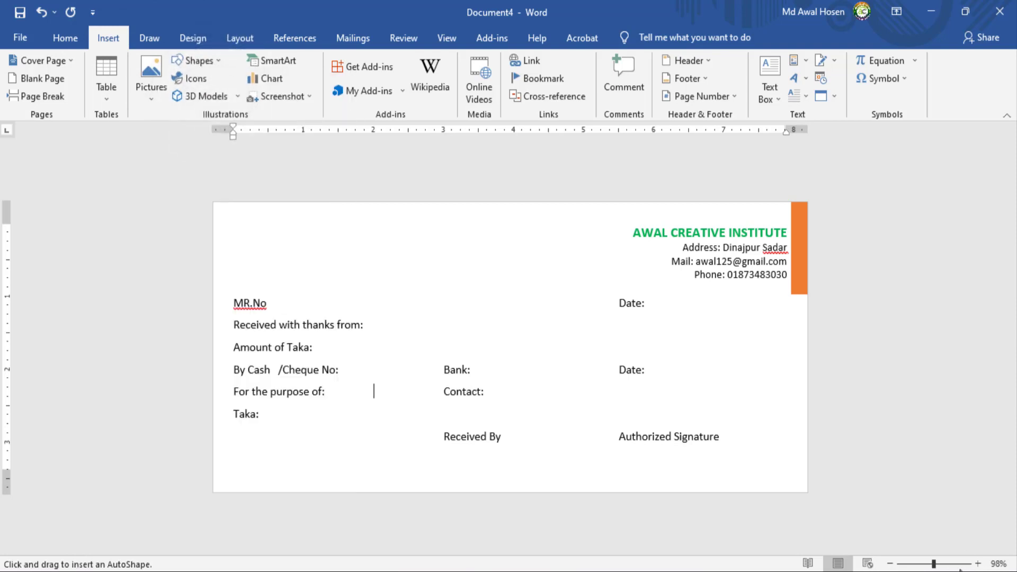
{"action": "left_click_drag", "start_coordinate": [934, 564], "coordinate": [959, 564]}
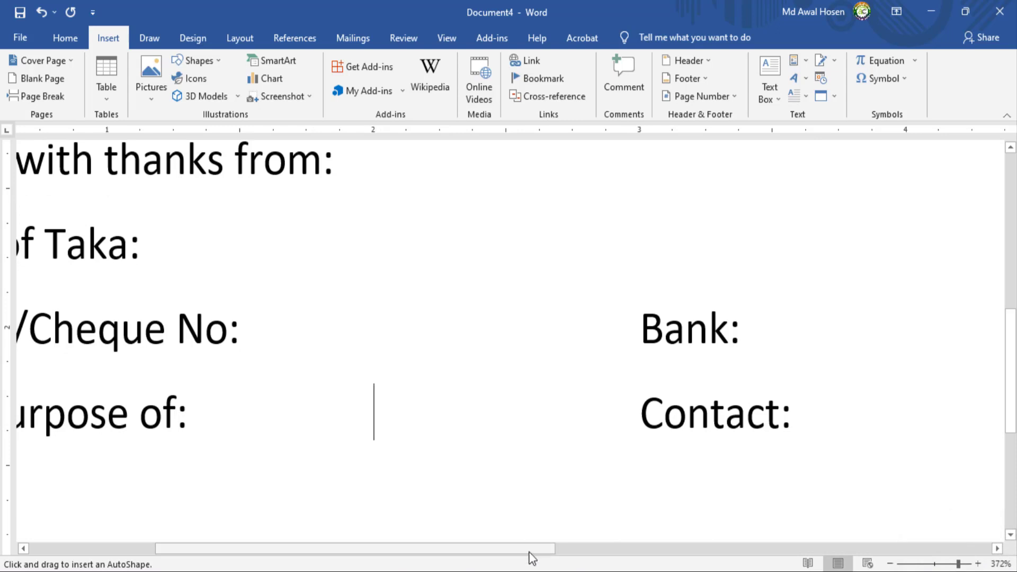
{"action": "left_click_drag", "start_coordinate": [547, 549], "coordinate": [1009, 537]}
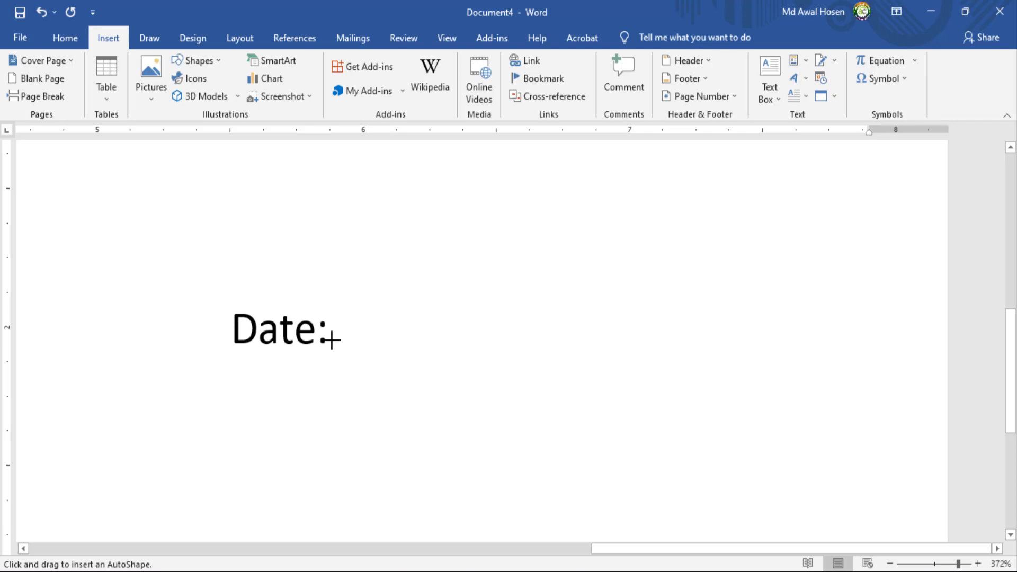
{"action": "left_click_drag", "start_coordinate": [331, 340], "coordinate": [905, 357]}
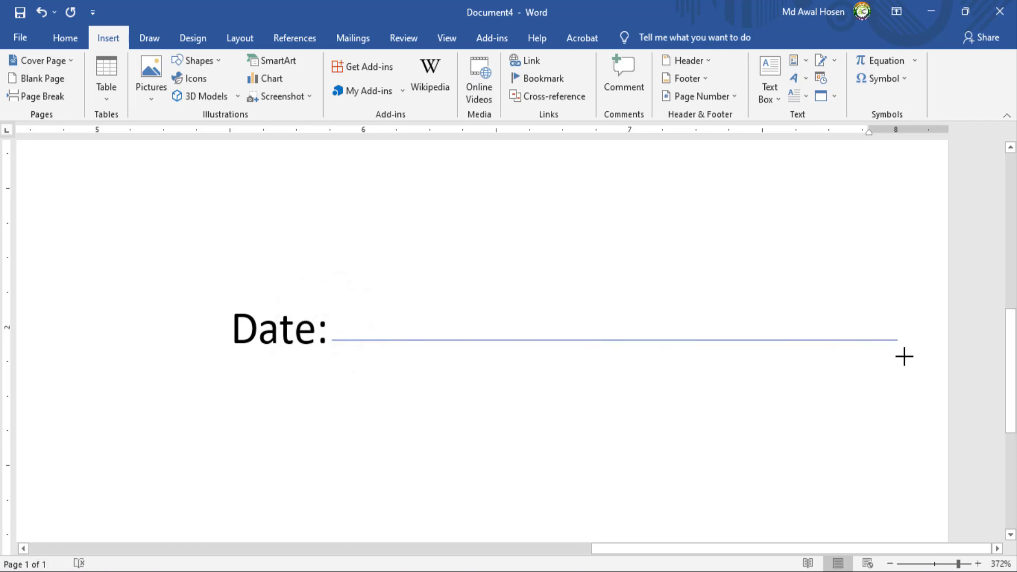
{"action": "left_click_drag", "start_coordinate": [904, 356], "coordinate": [900, 357]}
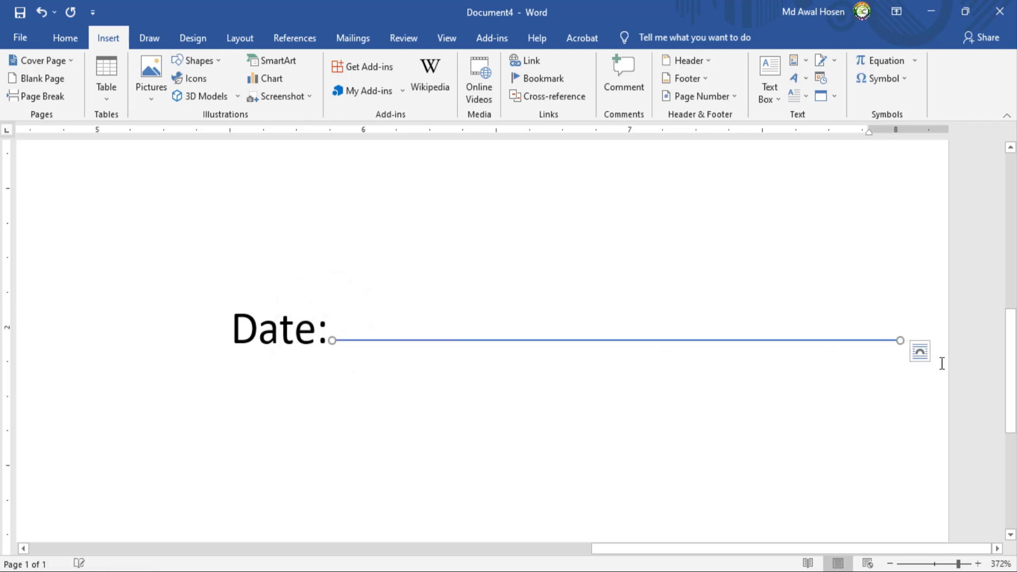
{"action": "left_click_drag", "start_coordinate": [958, 564], "coordinate": [948, 563]}
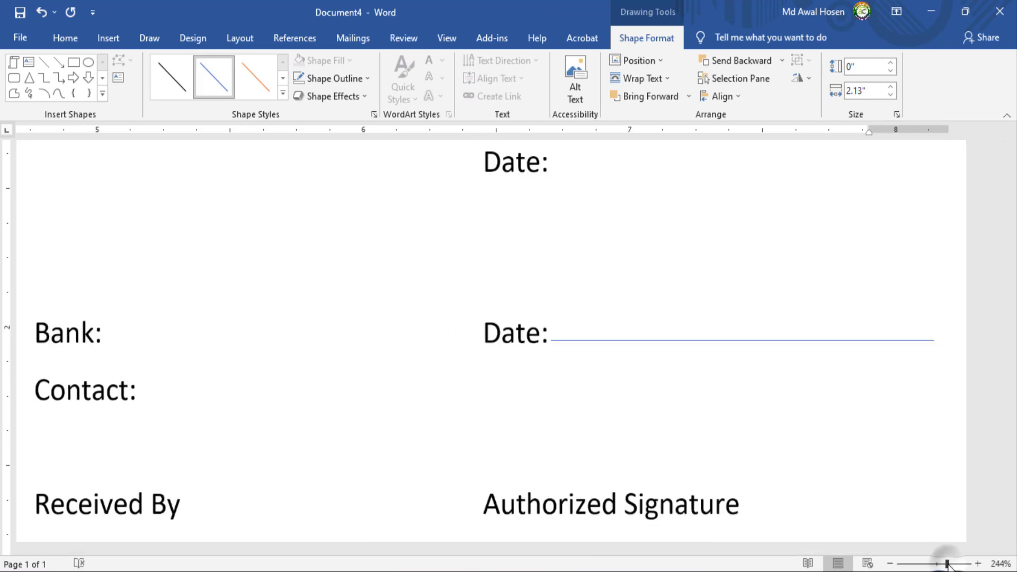
{"action": "scroll", "coordinate": [933, 207], "scroll_direction": "up", "scroll_amount": 2}
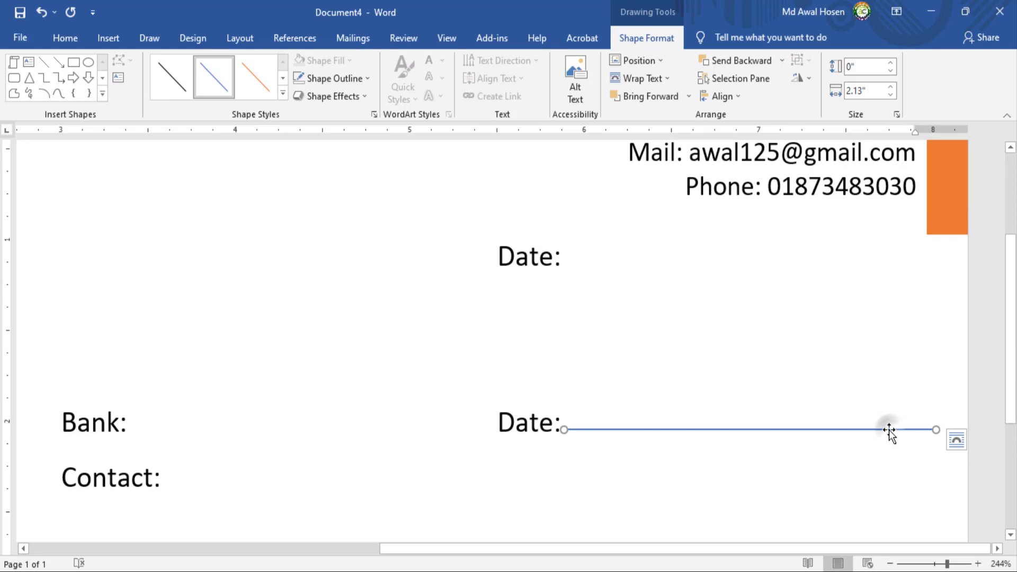
{"action": "mouse_move", "coordinate": [889, 430]}
{"action": "left_mouse_down"}
{"action": "mouse_move", "coordinate": [954, 429]}
{"action": "mouse_move", "coordinate": [934, 430]}
{"action": "left_mouse_up"}
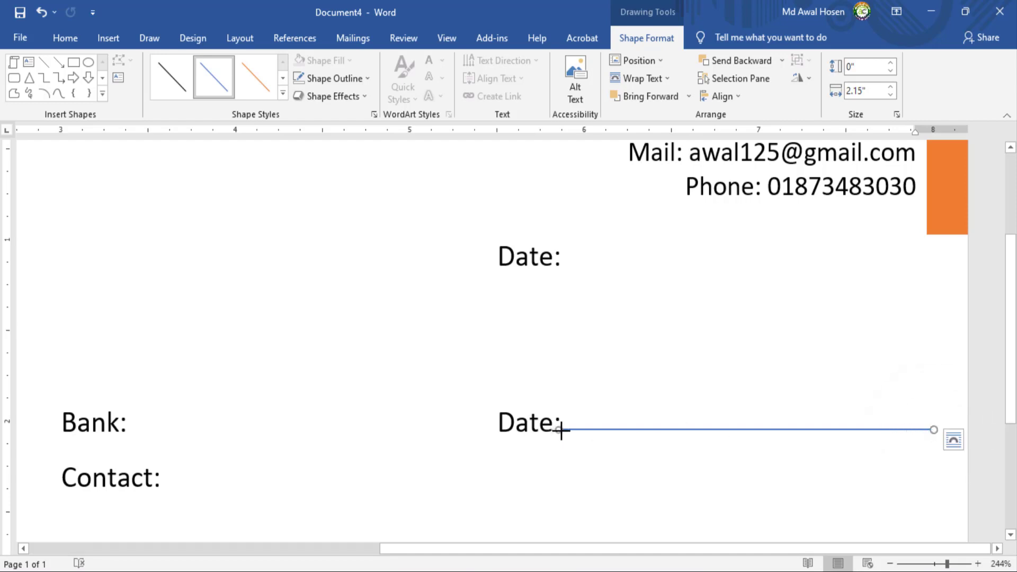
{"action": "left_click_drag", "start_coordinate": [560, 429], "coordinate": [565, 429]}
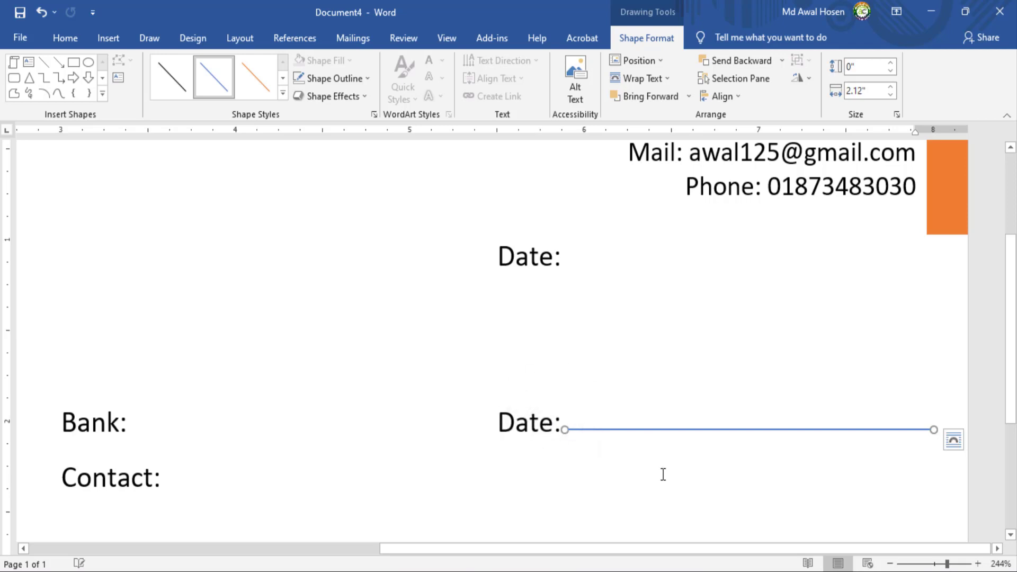
Duplicate the Date line and place the copy after the upper Date: label
{"action": "left_click", "coordinate": [714, 430]}
{"action": "key", "text": "ctrl+v"}
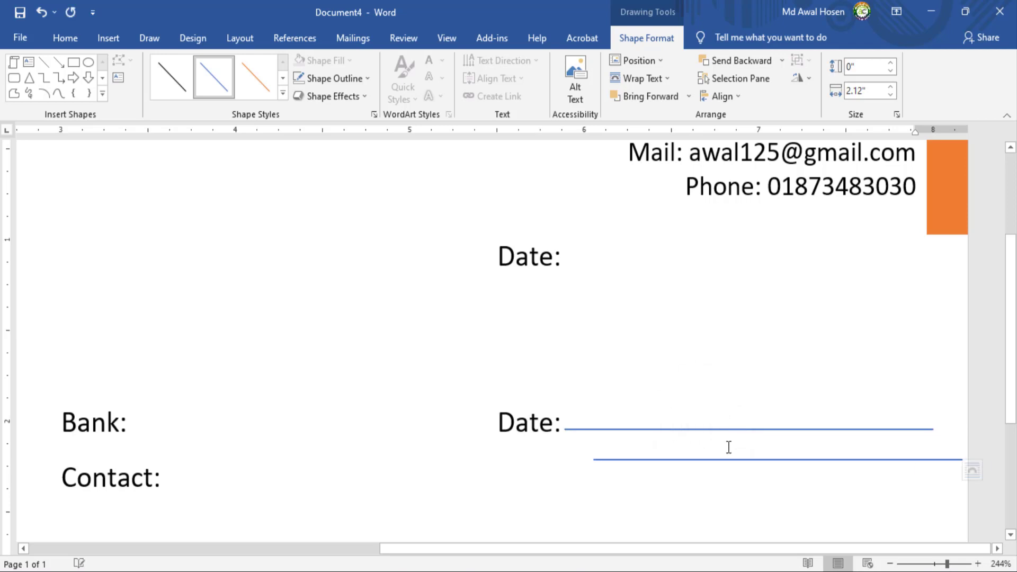
{"action": "left_click_drag", "start_coordinate": [730, 452], "coordinate": [700, 264]}
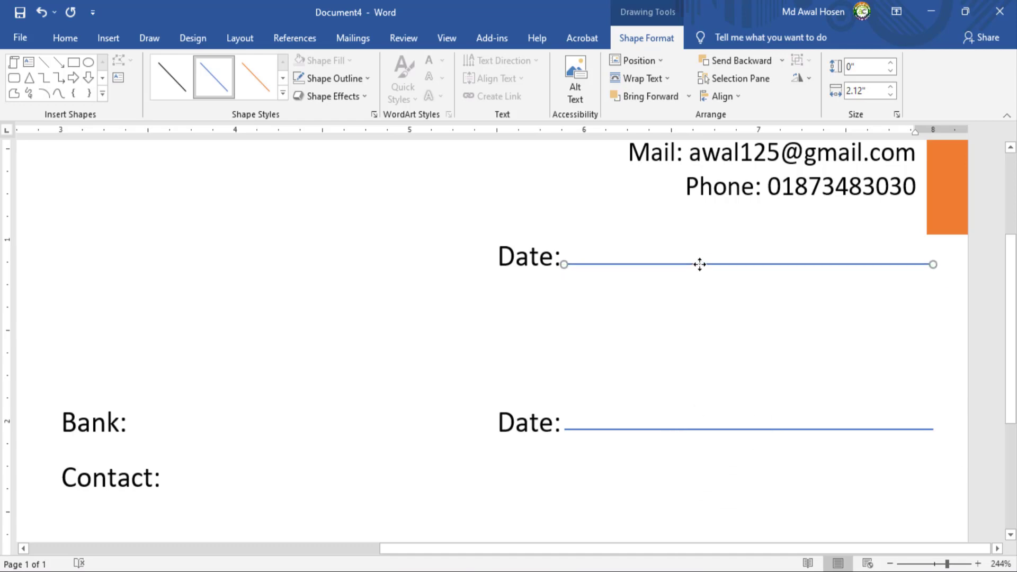
{"action": "key", "text": "ctrl+z"}
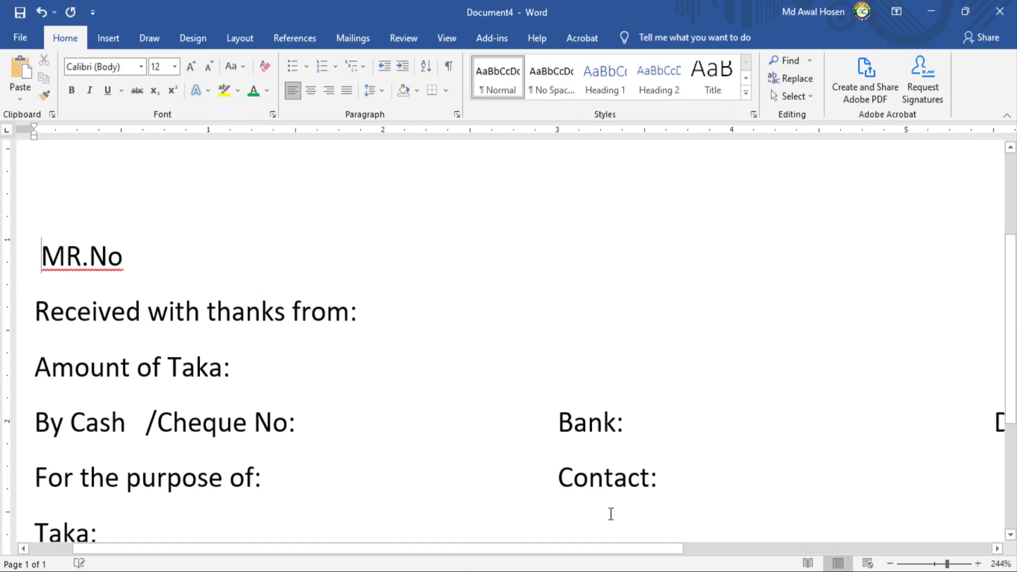
Delete the extra tab before the top Date: label so it sits beside its line
{"action": "left_click_drag", "start_coordinate": [947, 564], "coordinate": [935, 564]}
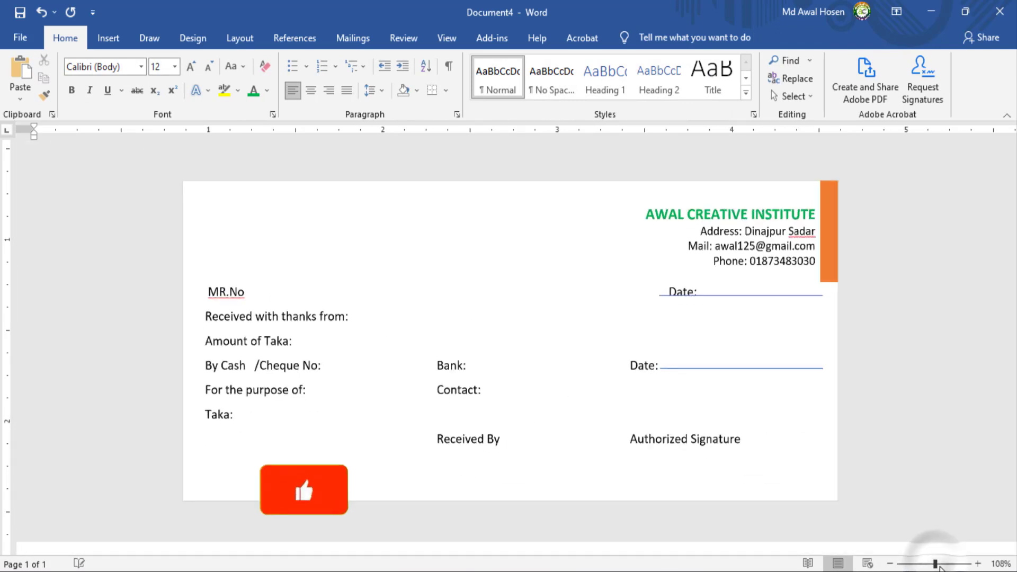
{"action": "left_click", "coordinate": [751, 302]}
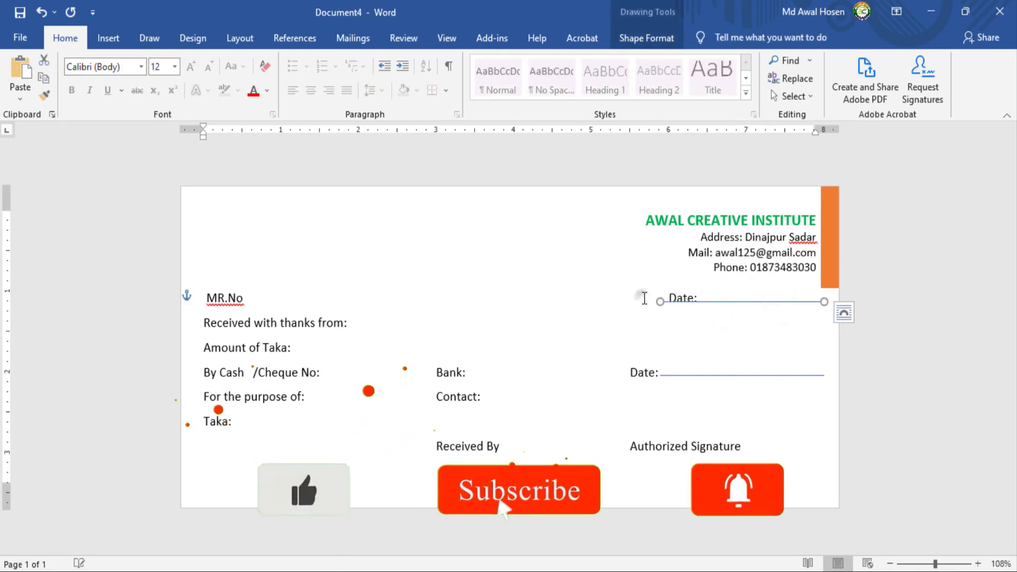
{"action": "left_click", "coordinate": [650, 302]}
{"action": "key", "text": "BackSpace"}
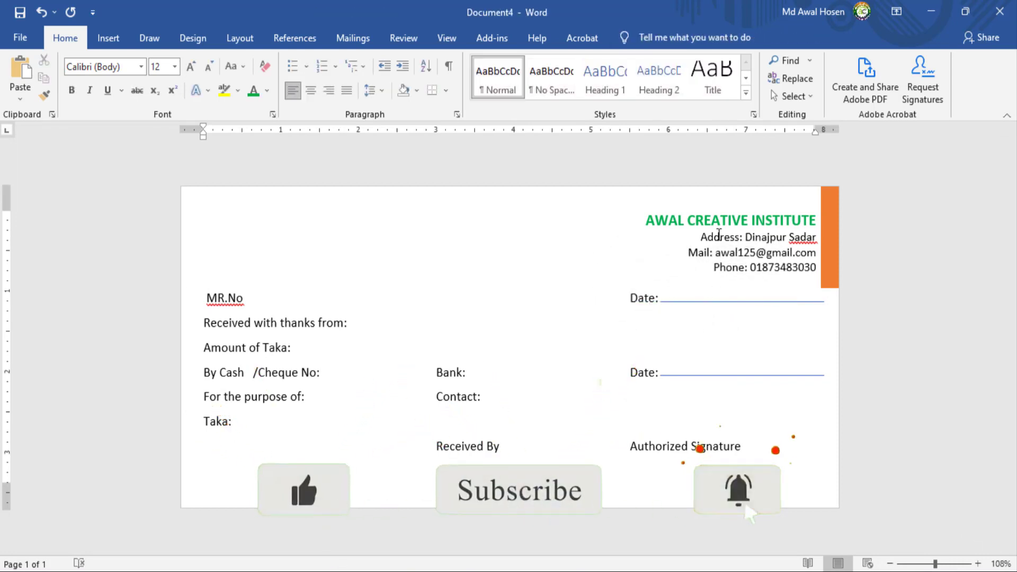
{"action": "left_click", "coordinate": [724, 301]}
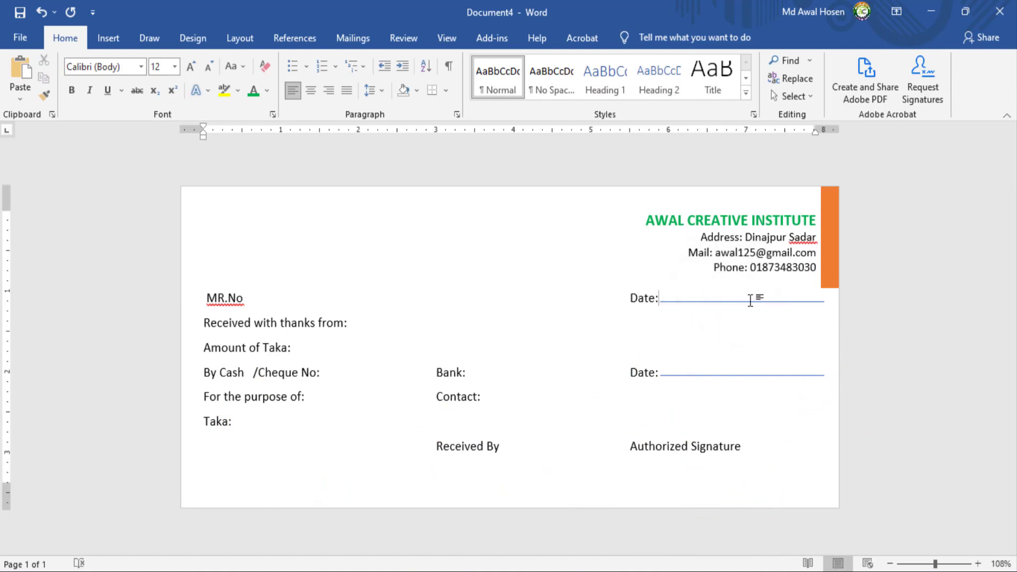
{"action": "left_click", "coordinate": [750, 301]}
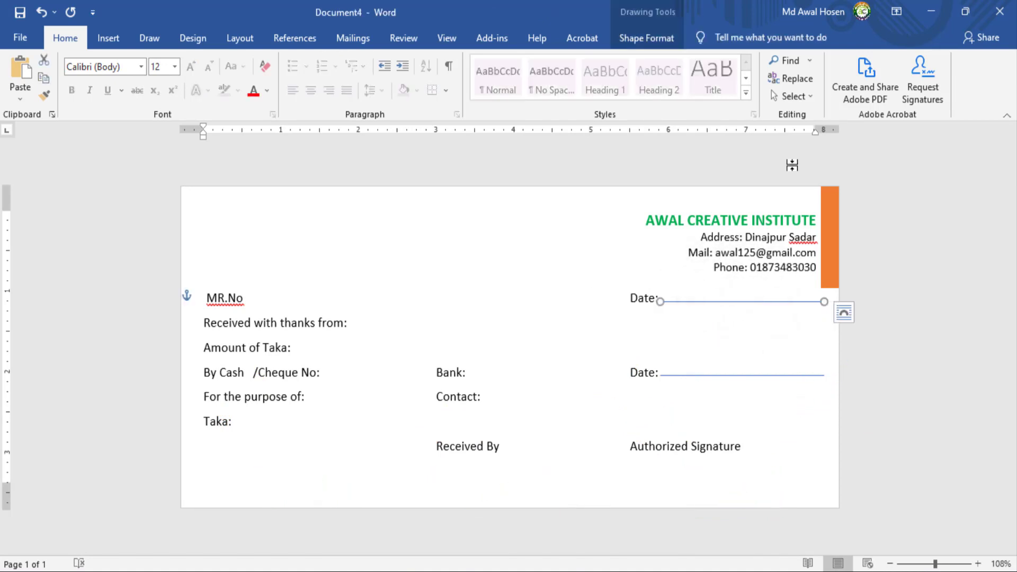
With the Selection Pane open, set both Date lines' outline colour to black
{"action": "left_click", "coordinate": [807, 90]}
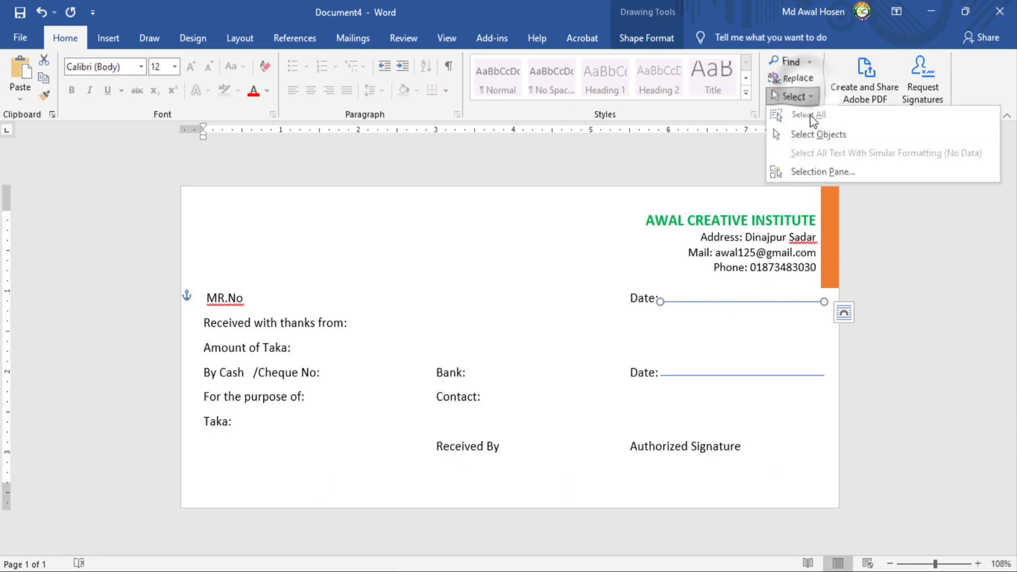
{"action": "left_click", "coordinate": [814, 172]}
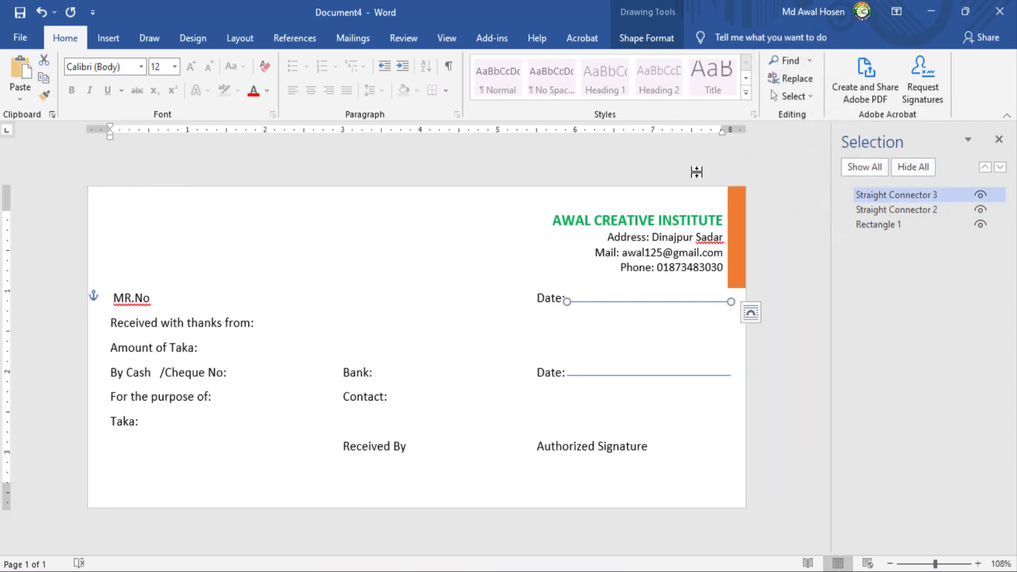
{"action": "left_click", "coordinate": [628, 33]}
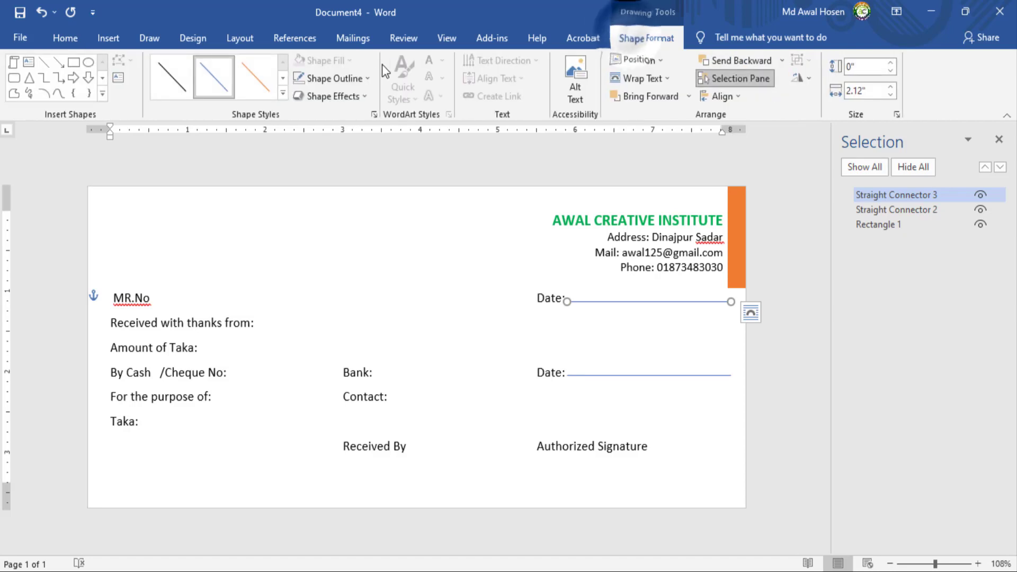
{"action": "left_click", "coordinate": [370, 77]}
{"action": "left_click", "coordinate": [312, 112]}
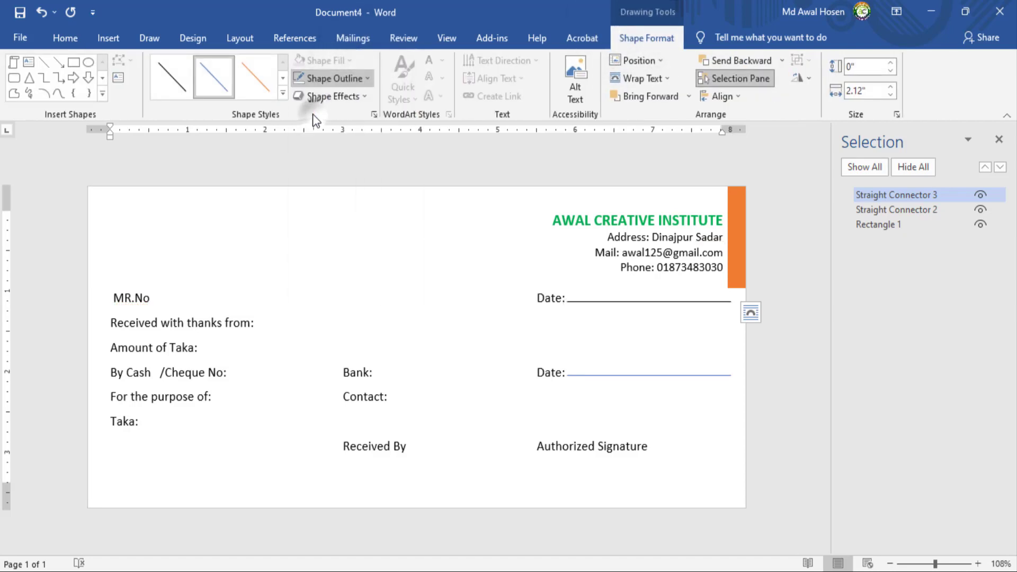
{"action": "left_click", "coordinate": [933, 209]}
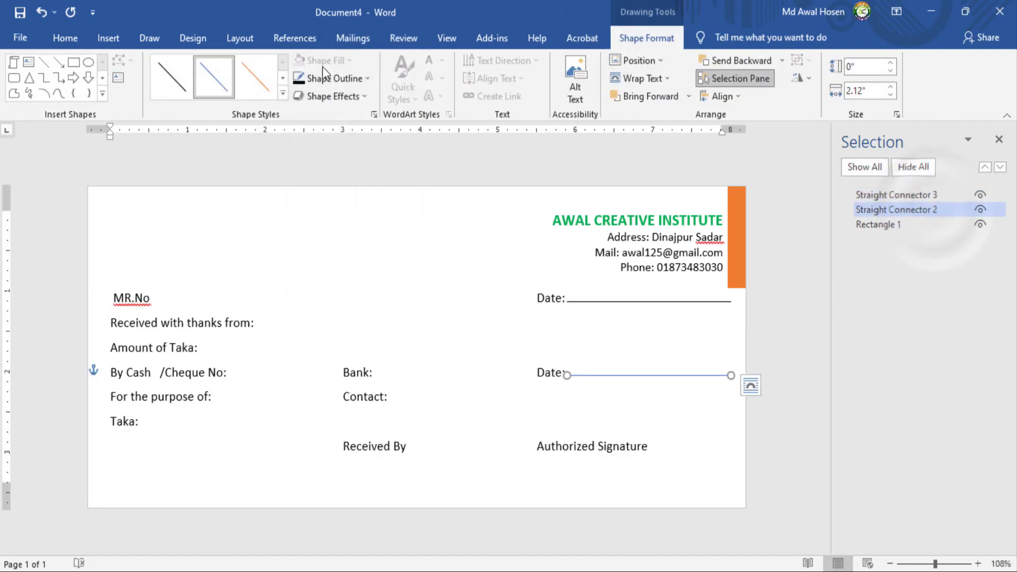
{"action": "left_click", "coordinate": [349, 78]}
{"action": "left_click", "coordinate": [311, 112]}
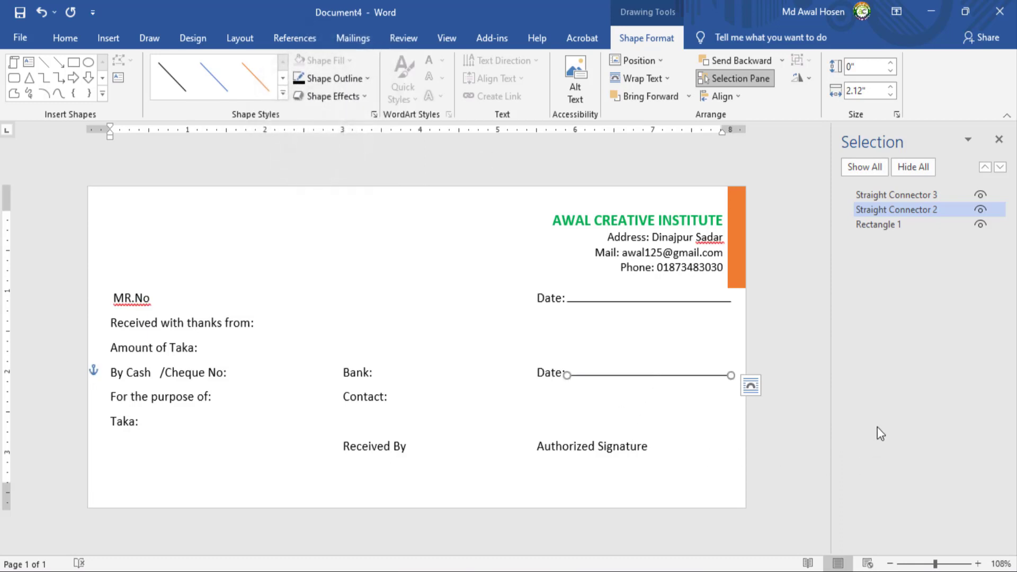
Paste a copy of the Date line after Received with thanks from: and lengthen it
{"action": "key", "text": "ctrl+v"}
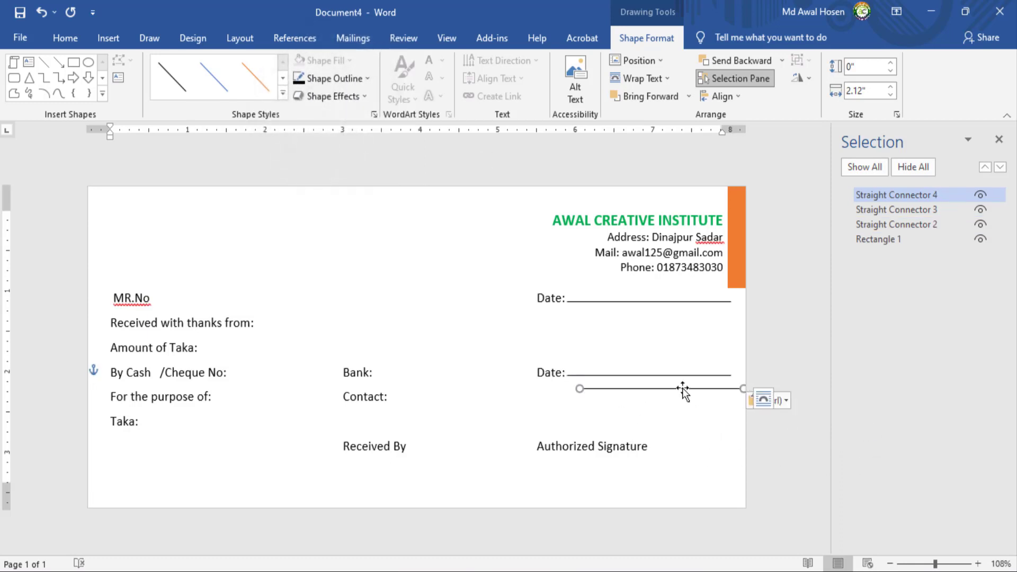
{"action": "left_click_drag", "start_coordinate": [682, 389], "coordinate": [359, 325]}
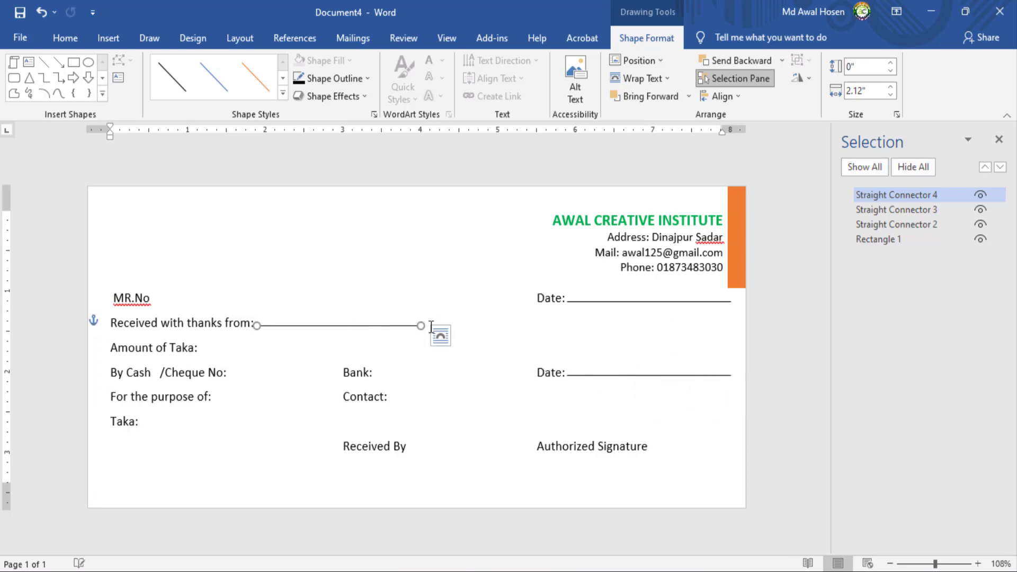
{"action": "left_click_drag", "start_coordinate": [420, 324], "coordinate": [723, 329]}
Align the right ends of the lower and upper Date lines at the margin
{"action": "left_click", "coordinate": [720, 374]}
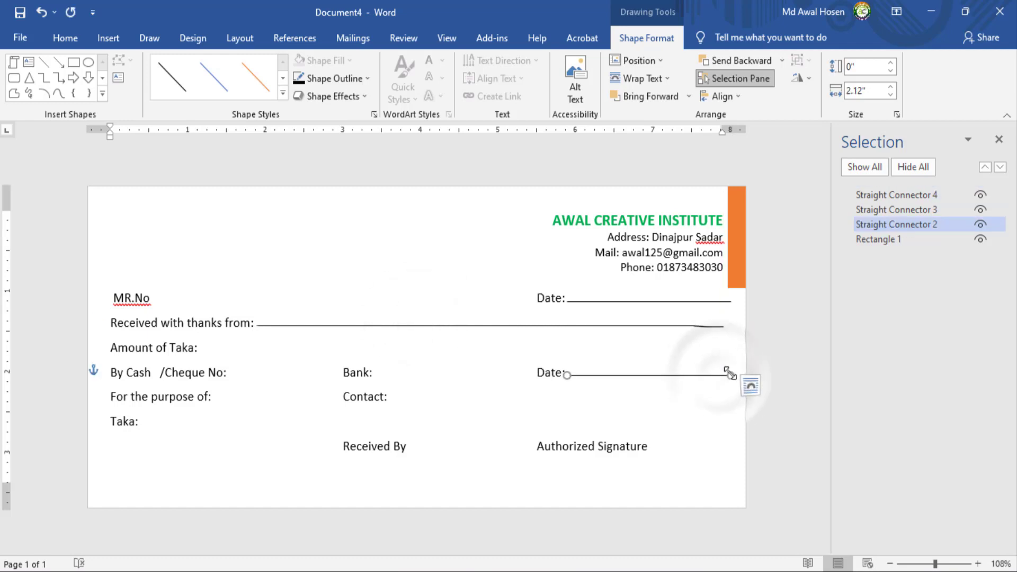
{"action": "left_click_drag", "start_coordinate": [729, 372], "coordinate": [721, 373]}
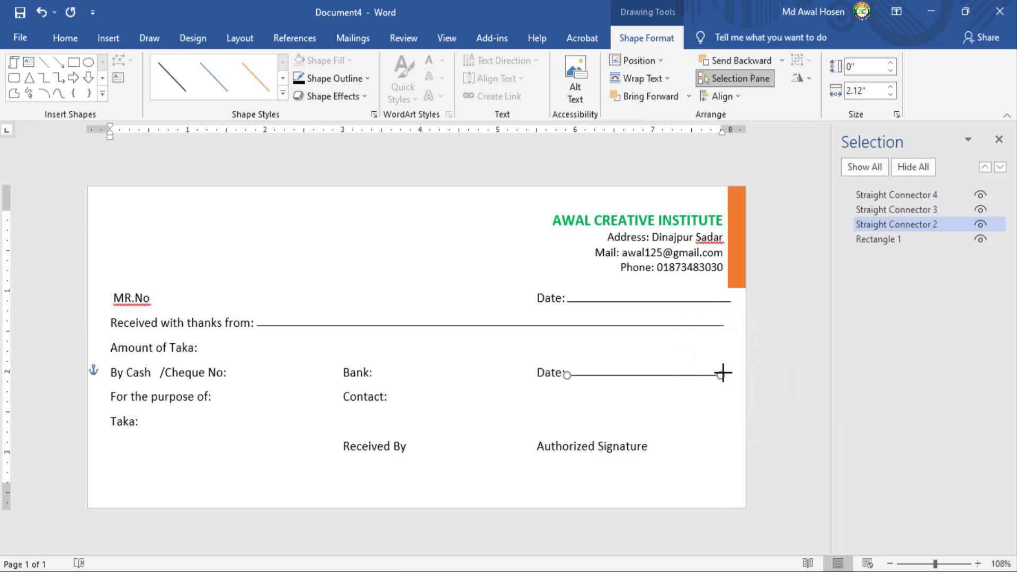
{"action": "left_click_drag", "start_coordinate": [722, 373], "coordinate": [721, 373]}
{"action": "left_click_drag", "start_coordinate": [718, 373], "coordinate": [724, 374]}
{"action": "left_click", "coordinate": [713, 301]}
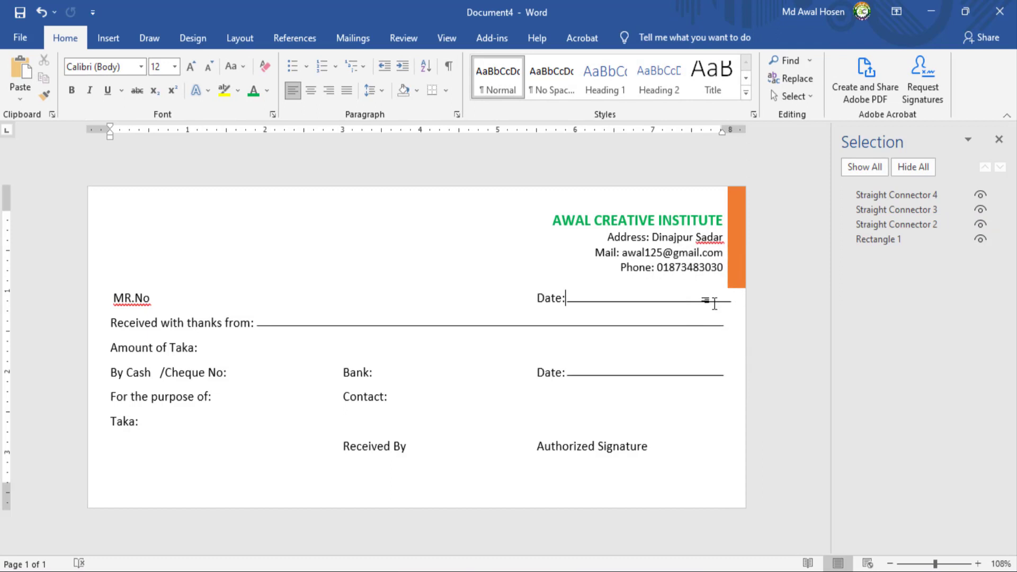
{"action": "left_click", "coordinate": [714, 302]}
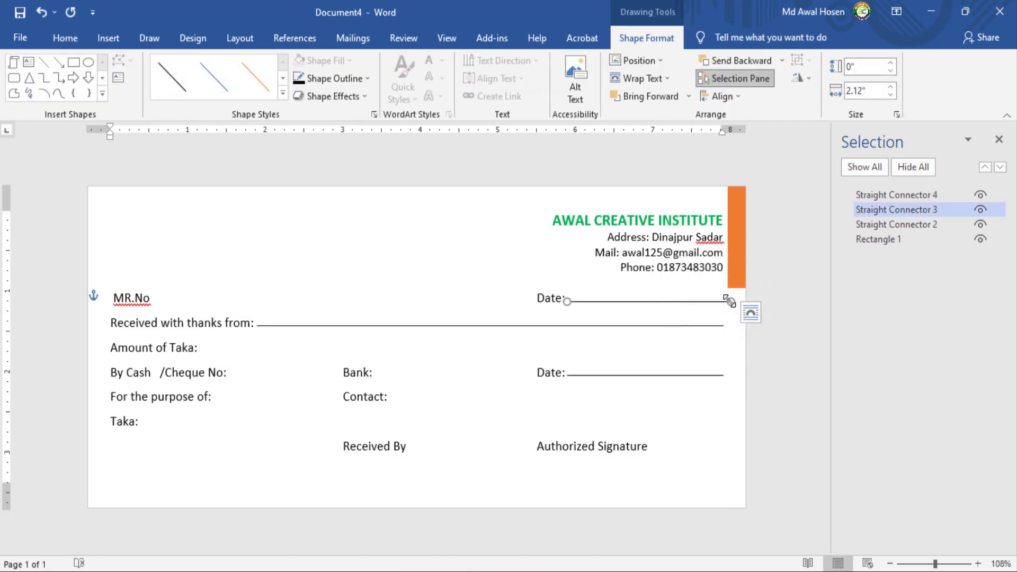
{"action": "left_click_drag", "start_coordinate": [726, 301], "coordinate": [724, 301]}
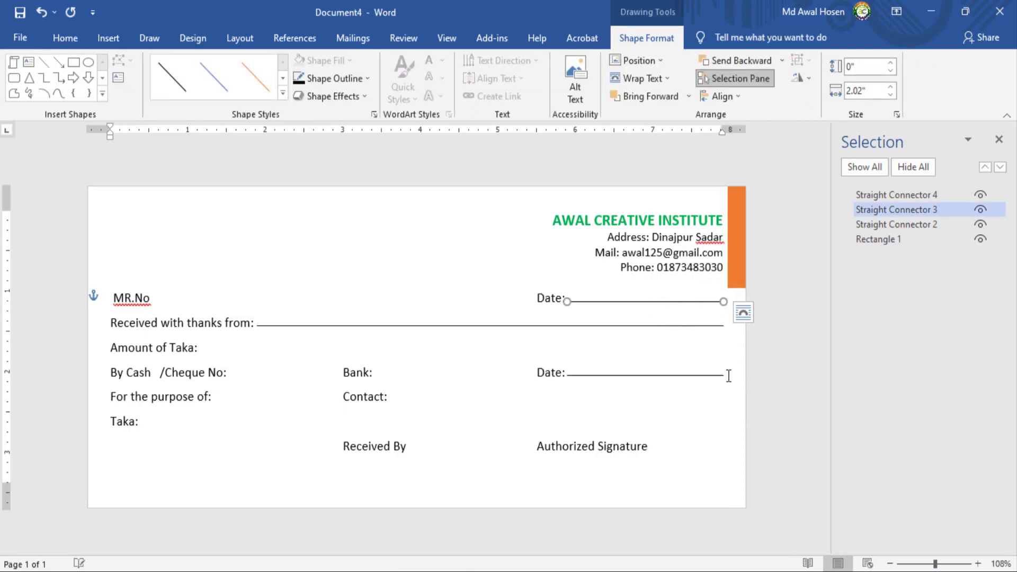
{"action": "left_click", "coordinate": [360, 323]}
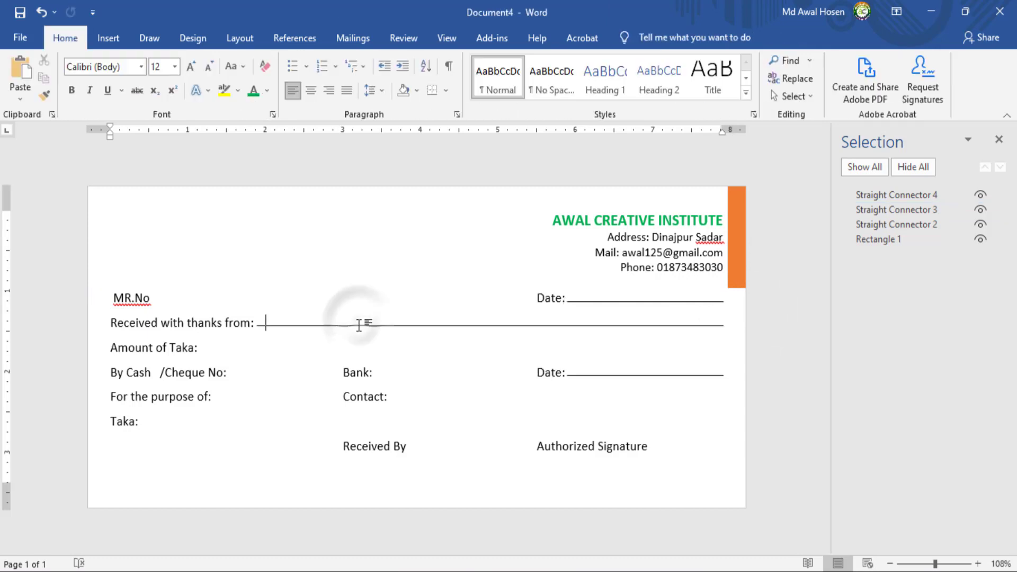
Copy the thanks line after Amount of Taka: and stretch it to the margin
{"action": "left_click", "coordinate": [395, 326]}
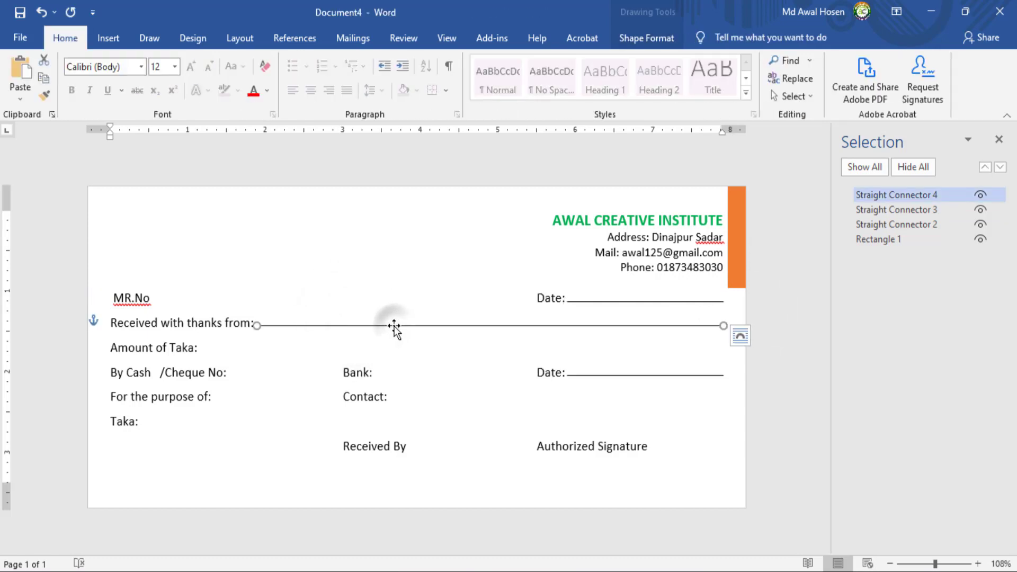
{"action": "key", "text": "ctrl+v"}
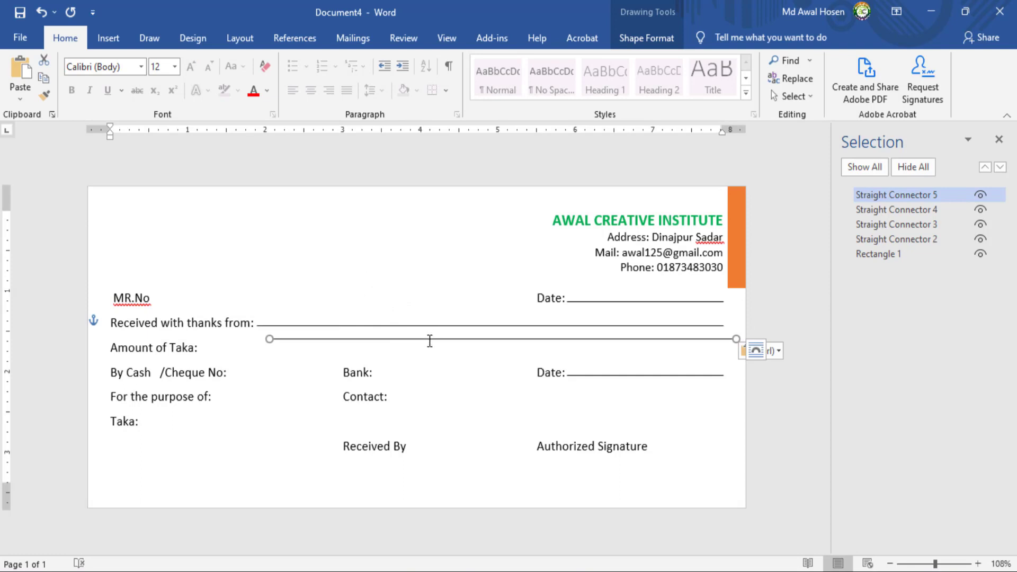
{"action": "left_click_drag", "start_coordinate": [428, 339], "coordinate": [360, 351]}
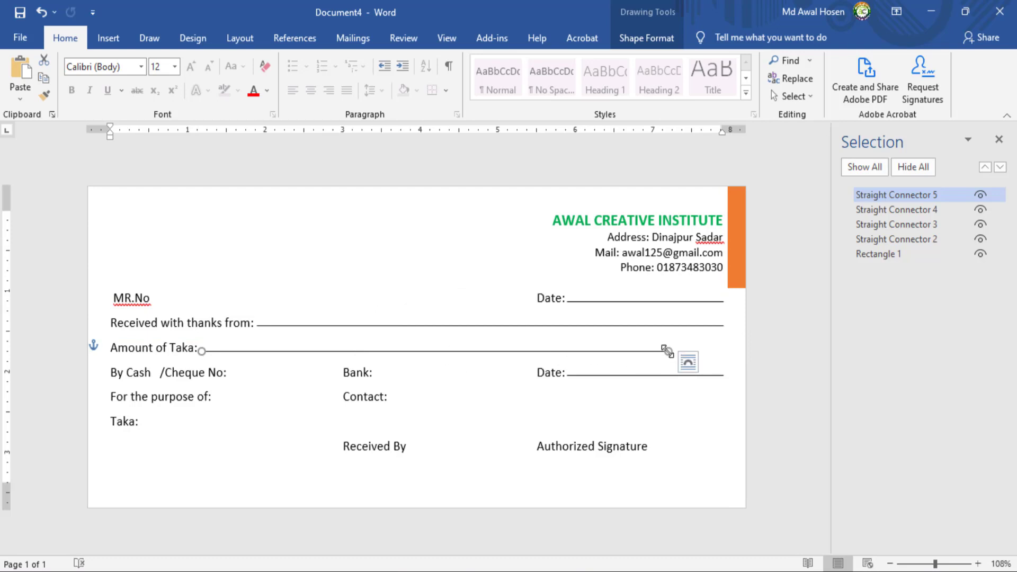
{"action": "left_click_drag", "start_coordinate": [667, 351], "coordinate": [724, 351]}
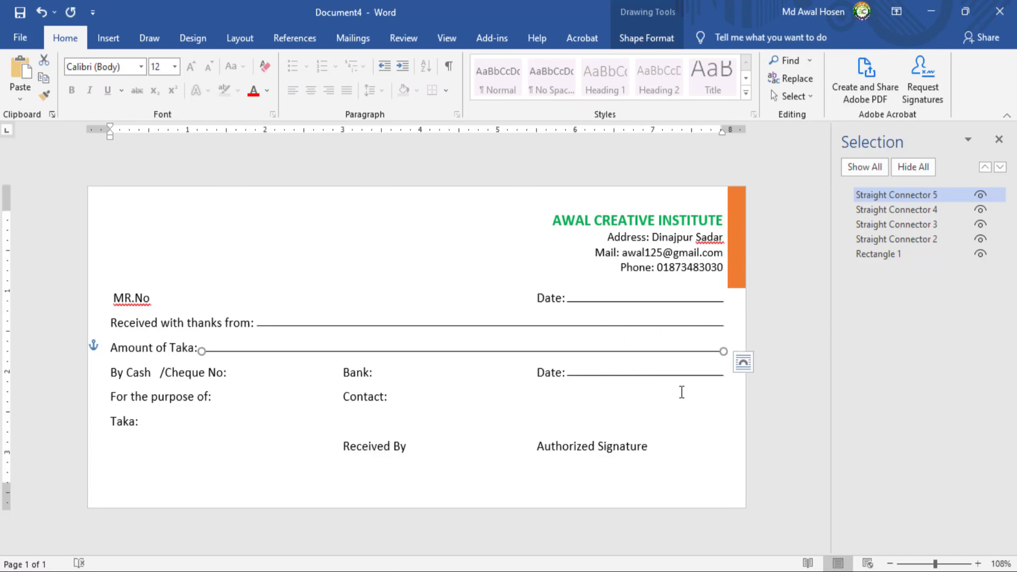
{"action": "left_click", "coordinate": [645, 378]}
Copy the Date line into the gap between Bank: and Date:, trimming its right end
{"action": "left_click", "coordinate": [917, 241]}
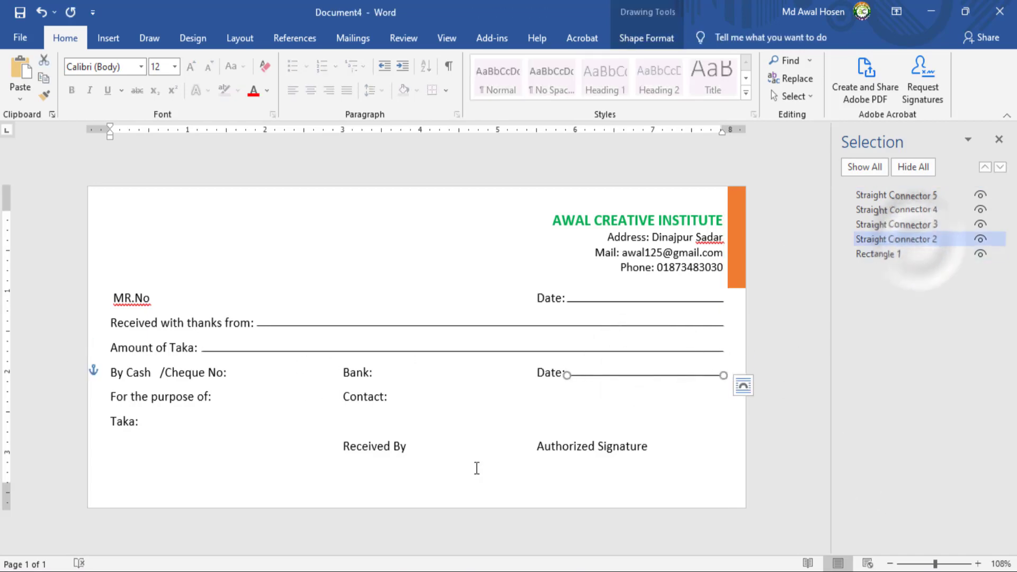
{"action": "key", "text": "ctrl+v"}
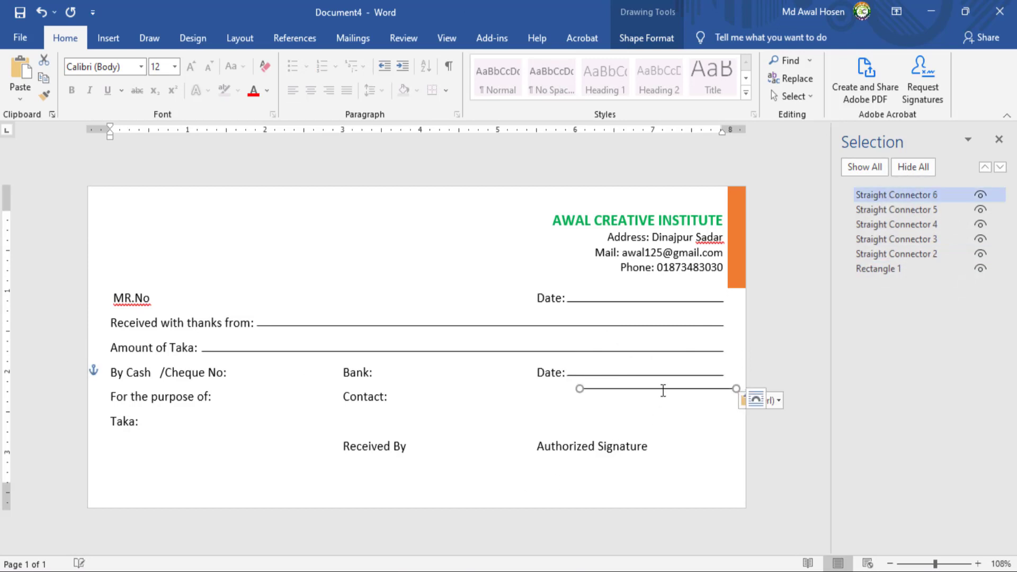
{"action": "left_click_drag", "start_coordinate": [660, 389], "coordinate": [455, 366]}
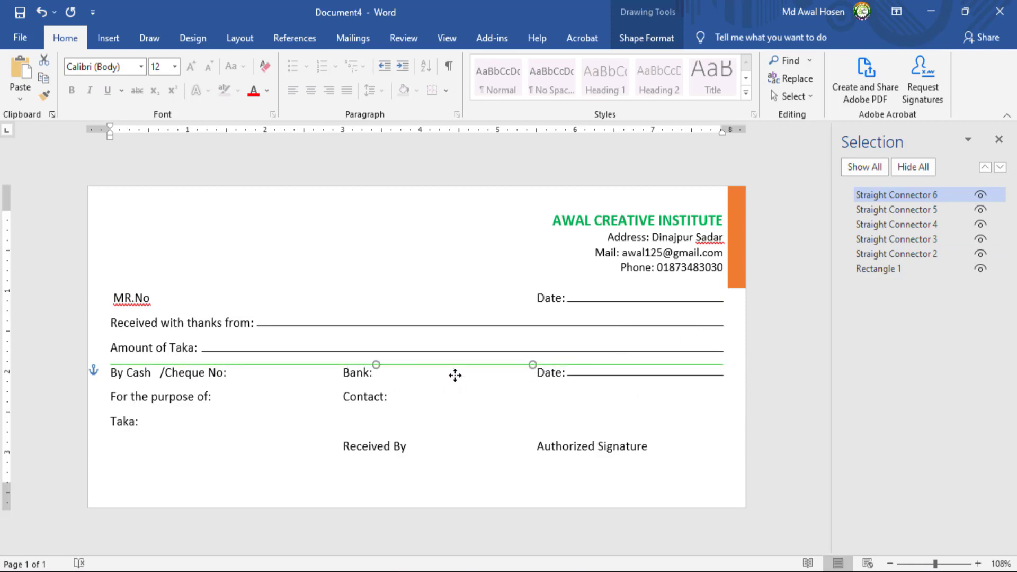
{"action": "left_click_drag", "start_coordinate": [455, 375], "coordinate": [455, 376]}
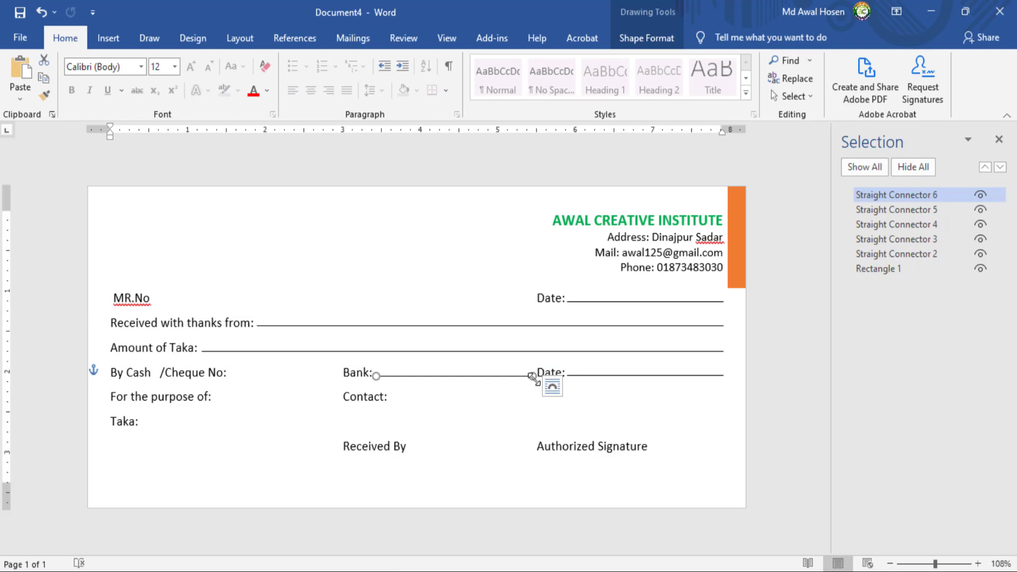
{"action": "left_click_drag", "start_coordinate": [532, 377], "coordinate": [529, 379]}
Copy the Bank line after Cheque No: and shorten it
{"action": "key", "text": "ctrl+c"}
{"action": "key", "text": "ctrl+v"}
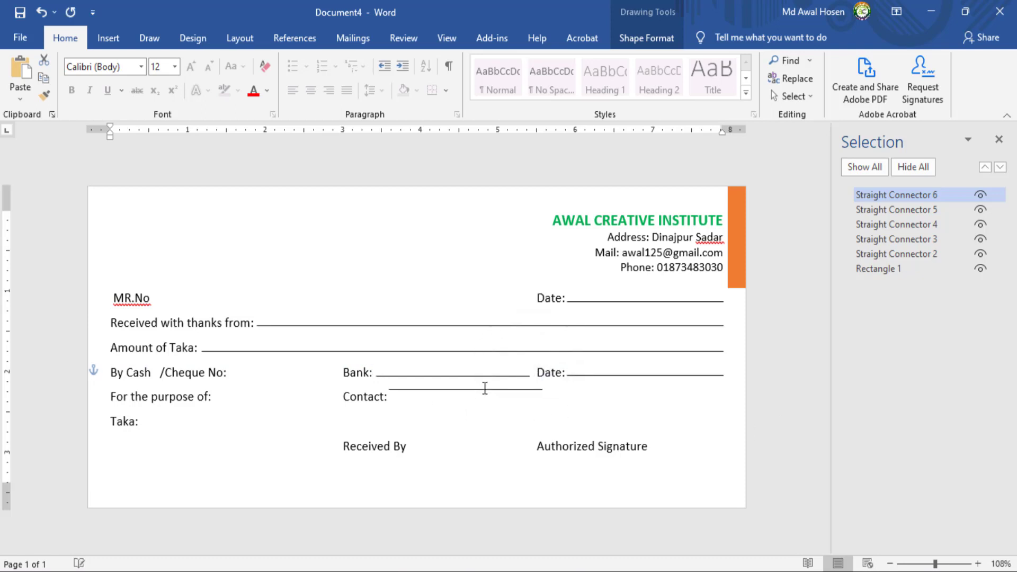
{"action": "left_click_drag", "start_coordinate": [461, 389], "coordinate": [315, 379]}
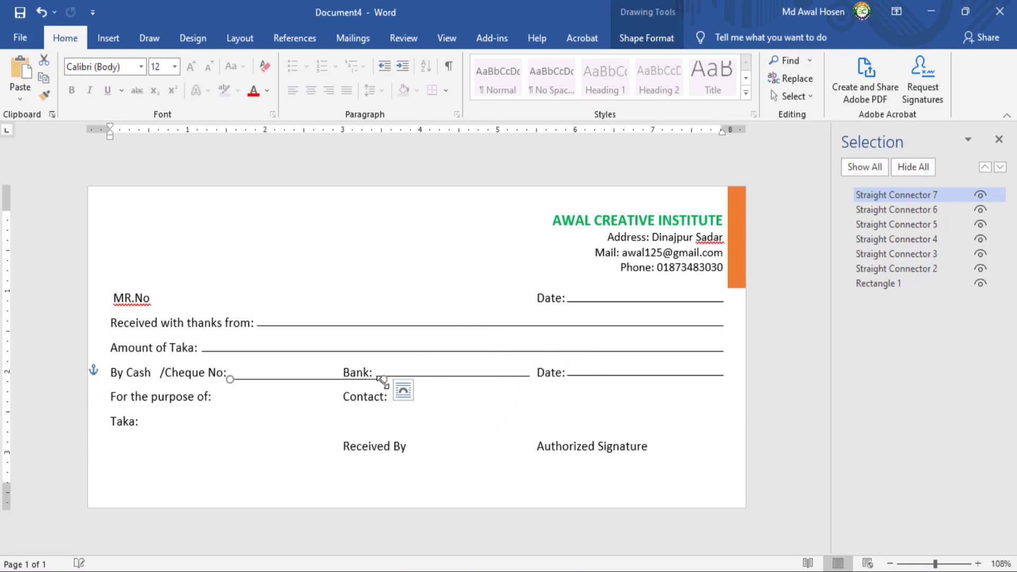
{"action": "left_click_drag", "start_coordinate": [382, 380], "coordinate": [339, 380]}
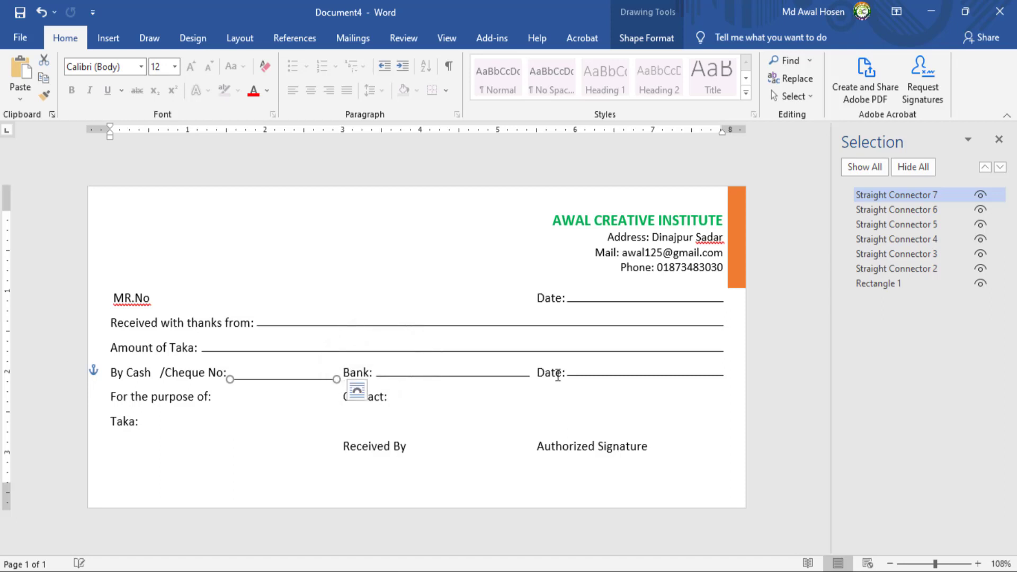
Check the Bank line's wrapping and nudge the Cheque No line up to its text
{"action": "left_click", "coordinate": [916, 192]}
{"action": "left_click", "coordinate": [920, 214]}
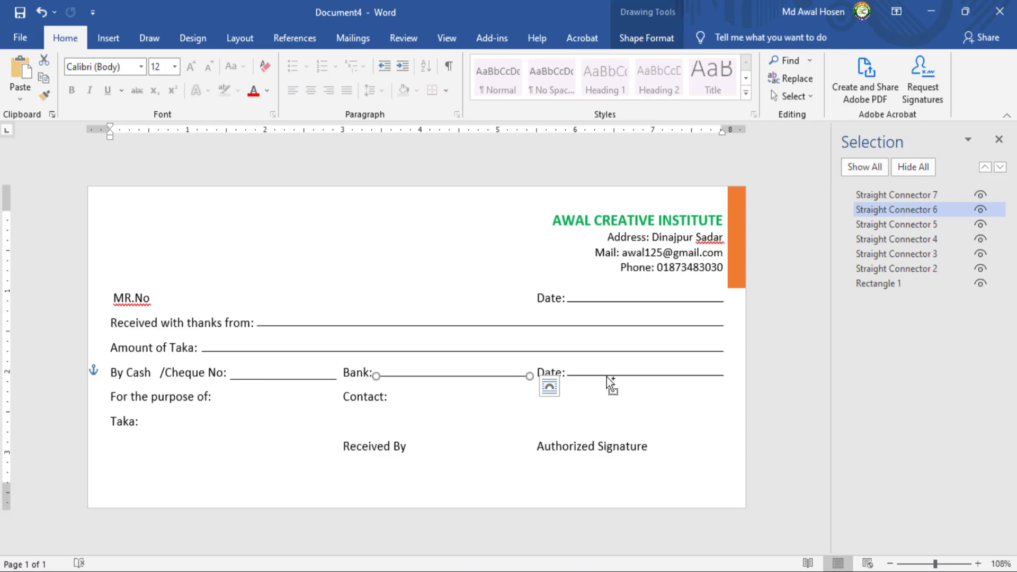
{"action": "left_click", "coordinate": [550, 386]}
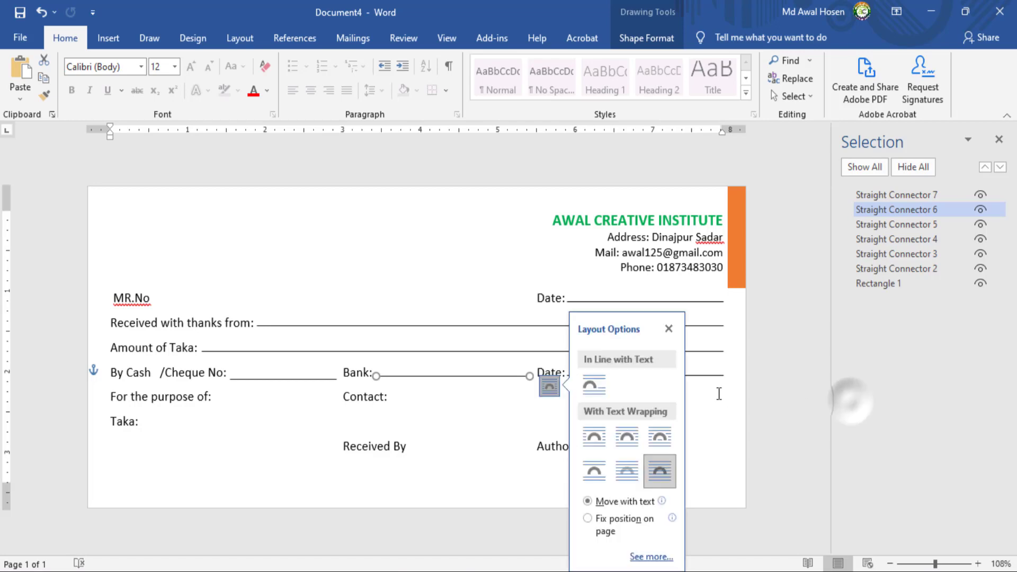
{"action": "key", "text": "Escape"}
{"action": "left_click", "coordinate": [763, 395]}
{"action": "left_click", "coordinate": [320, 379]}
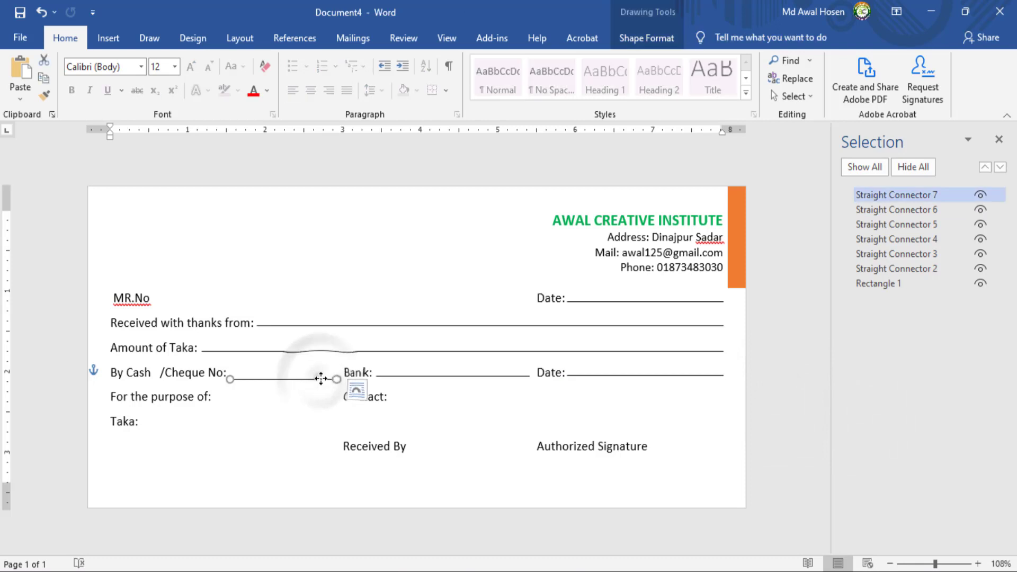
{"action": "left_click_drag", "start_coordinate": [321, 380], "coordinate": [321, 377]}
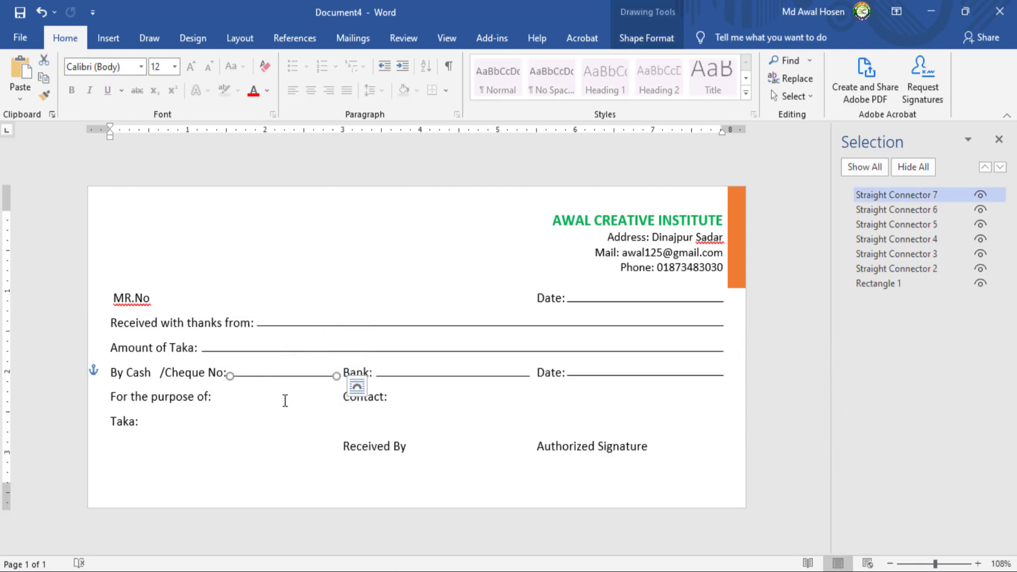
Paste fill-in lines after For the purpose of: and after Contact:
{"action": "key", "text": "ctrl+v"}
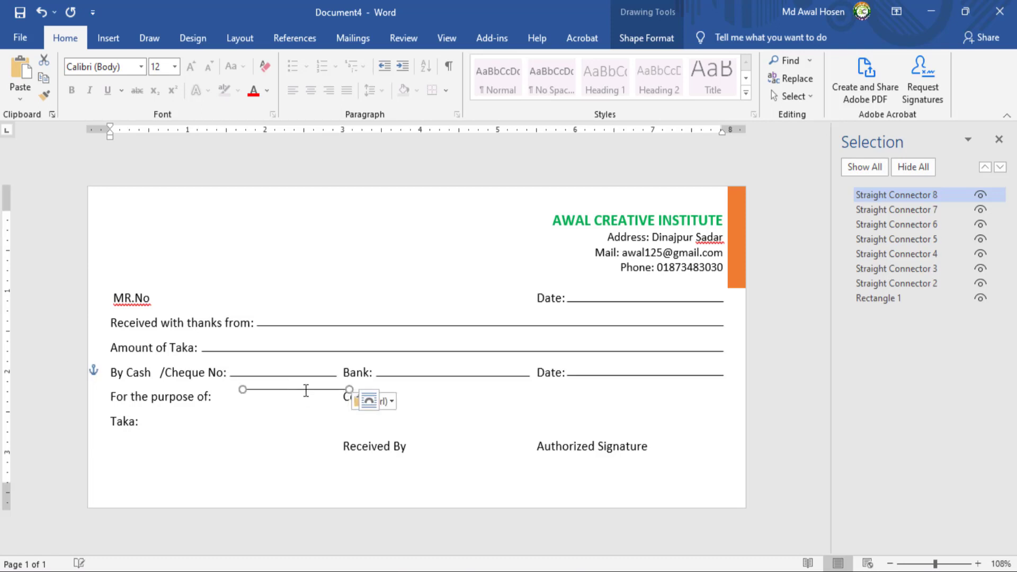
{"action": "mouse_move", "coordinate": [296, 392]}
{"action": "left_mouse_down"}
{"action": "mouse_move", "coordinate": [277, 399]}
{"action": "mouse_move", "coordinate": [338, 399]}
{"action": "left_mouse_up"}
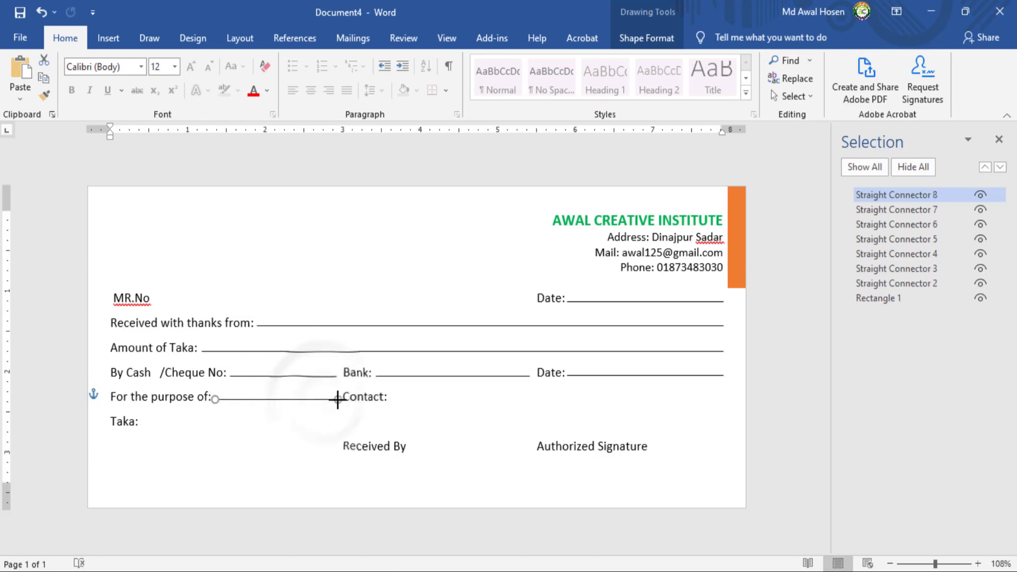
{"action": "key", "text": "ctrl+v"}
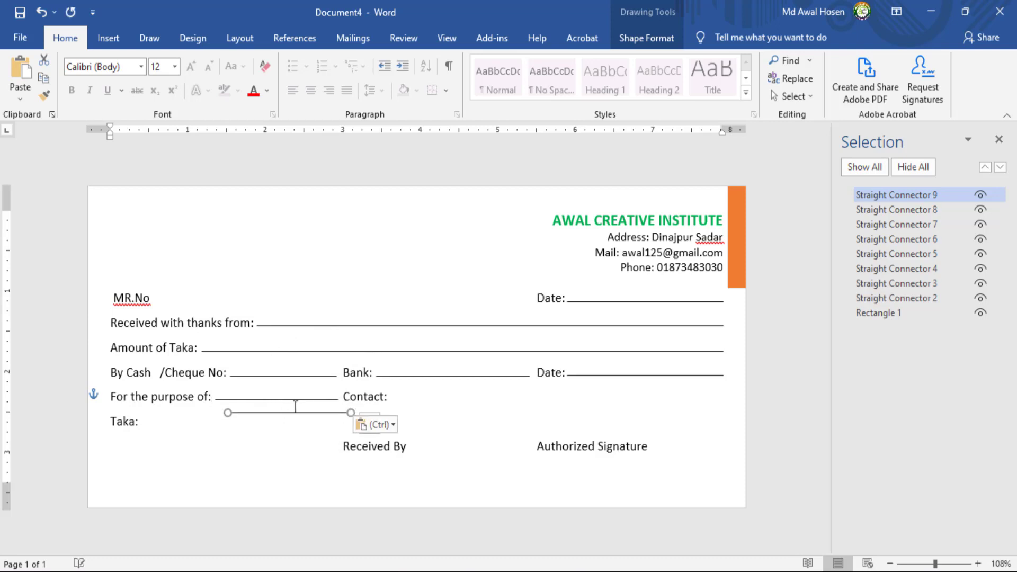
{"action": "left_click_drag", "start_coordinate": [287, 412], "coordinate": [720, 401]}
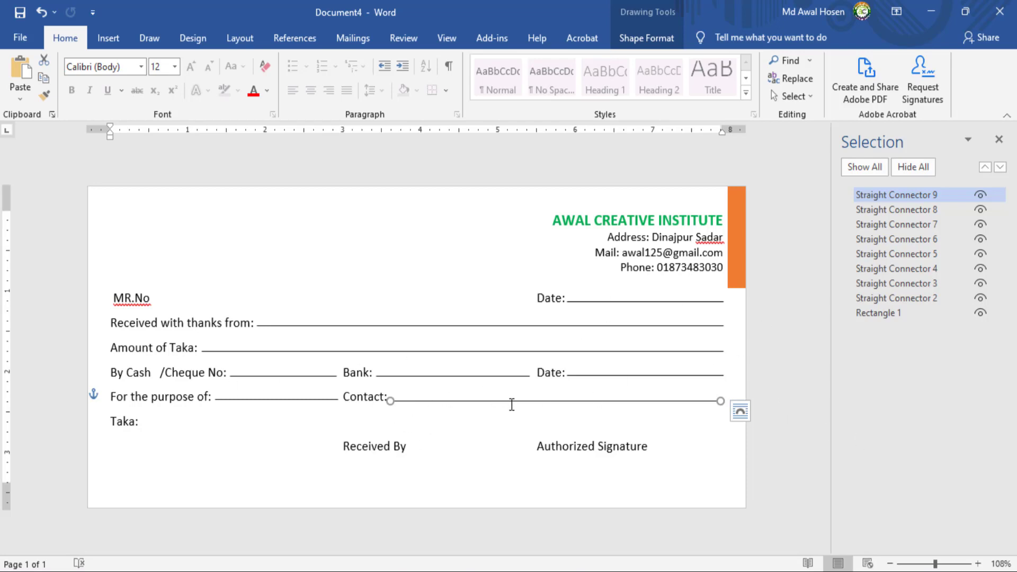
Place signature lines above Received By and Authorized Signature, fine-tuning with the arrow keys
{"action": "key", "text": "ctrl+v"}
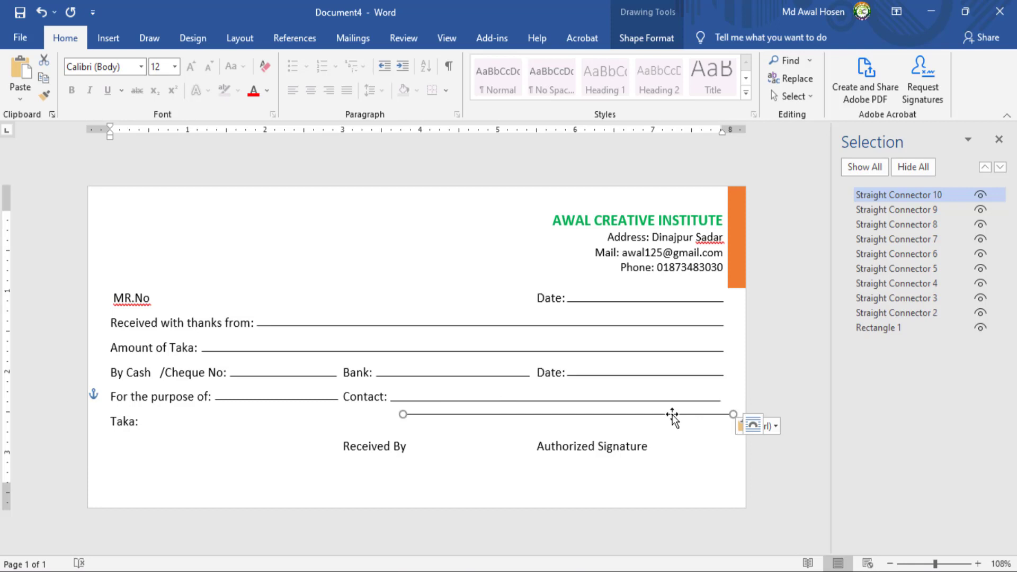
{"action": "mouse_move", "coordinate": [673, 418]}
{"action": "left_mouse_down"}
{"action": "mouse_move", "coordinate": [501, 437]}
{"action": "mouse_move", "coordinate": [589, 440]}
{"action": "mouse_move", "coordinate": [419, 432]}
{"action": "left_mouse_up"}
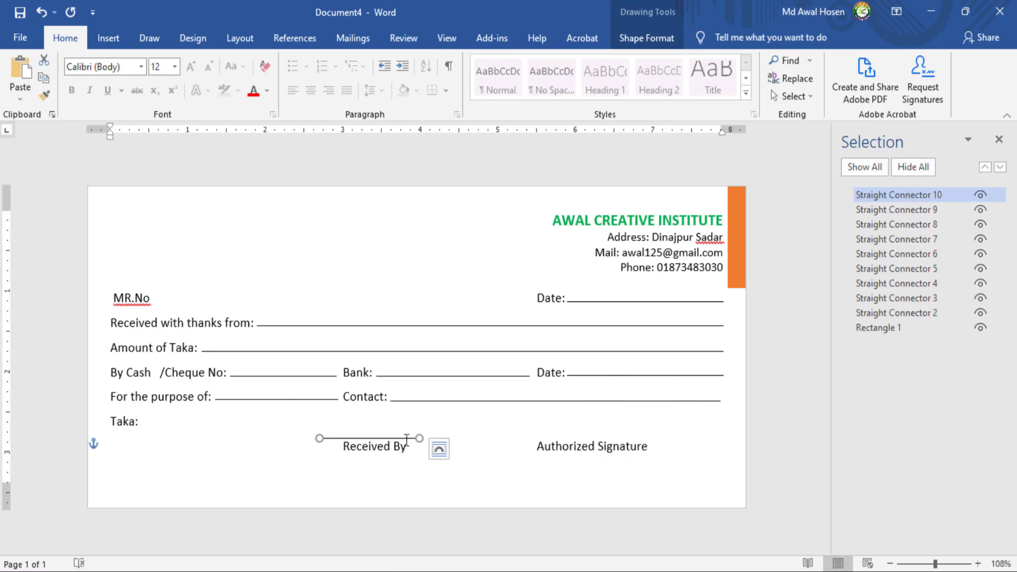
{"action": "key", "text": "ctrl+c"}
{"action": "key", "text": "ctrl+v"}
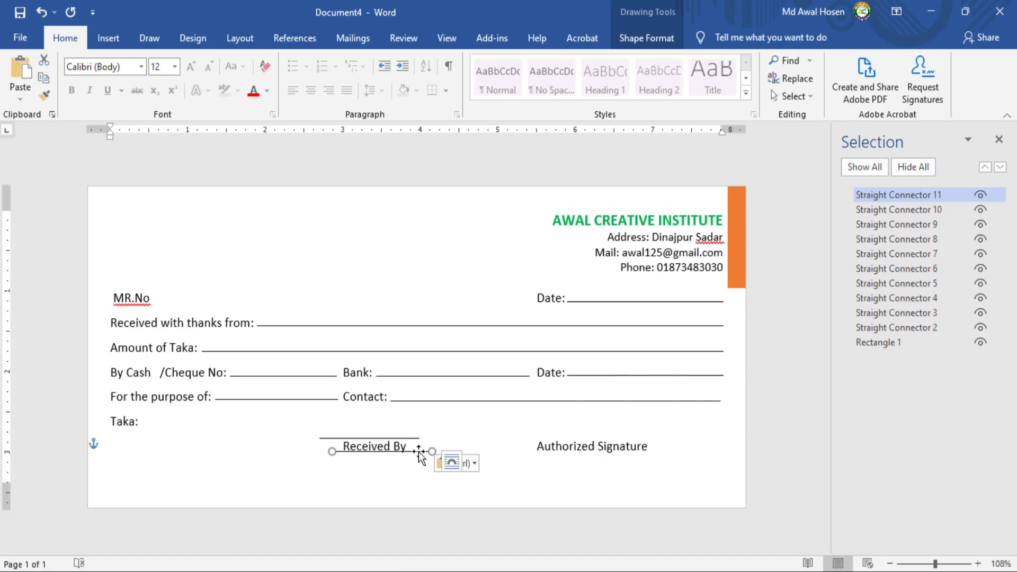
{"action": "left_click_drag", "start_coordinate": [418, 451], "coordinate": [702, 438]}
{"action": "key", "text": "Left"}
{"action": "key", "text": "Left"}
{"action": "key", "text": "Left"}
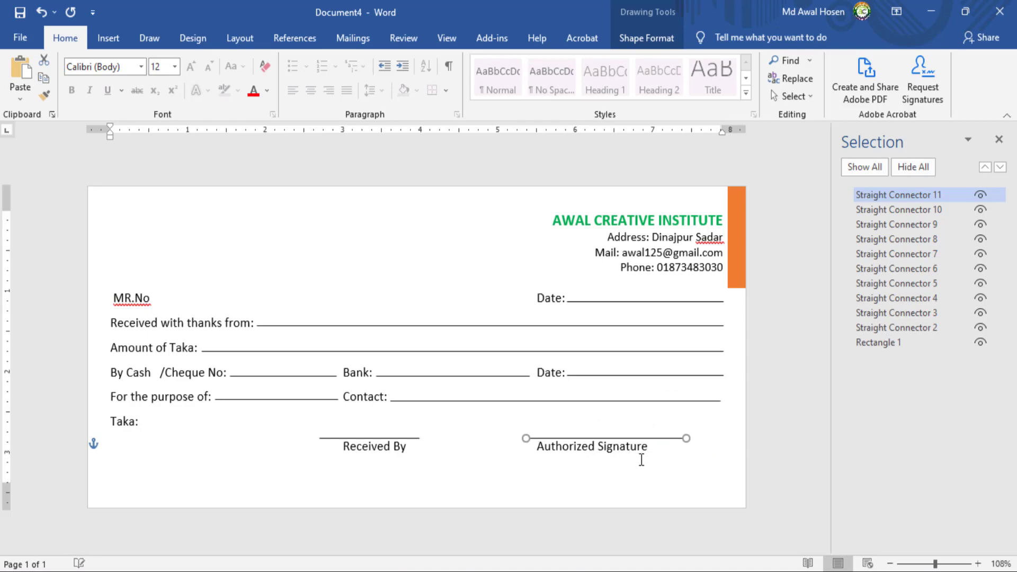
{"action": "key", "text": "Left"}
{"action": "key", "text": "Left"}
{"action": "key", "text": "Left"}
{"action": "key", "text": "Right"}
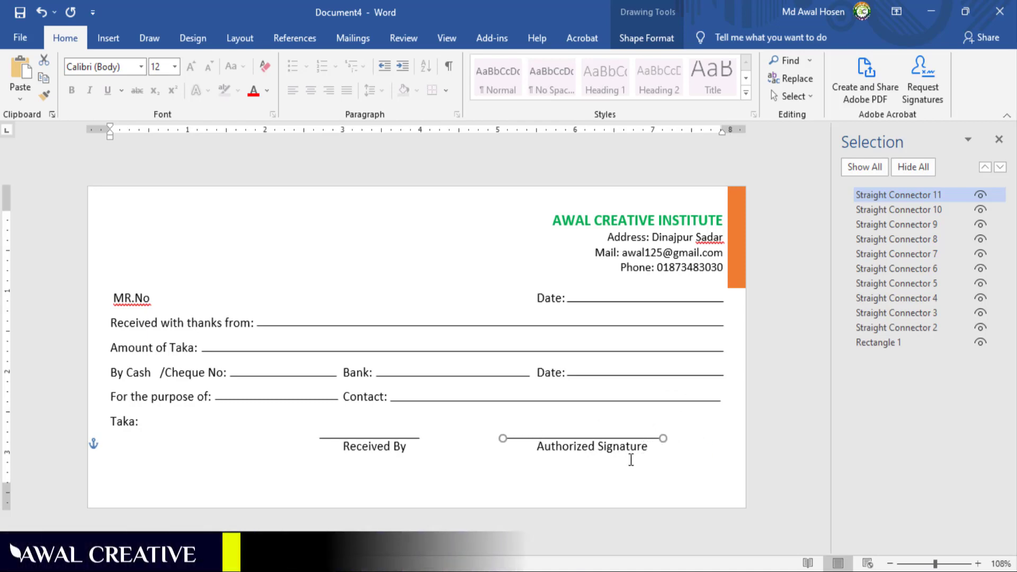
{"action": "left_click_drag", "start_coordinate": [342, 445], "coordinate": [641, 456]}
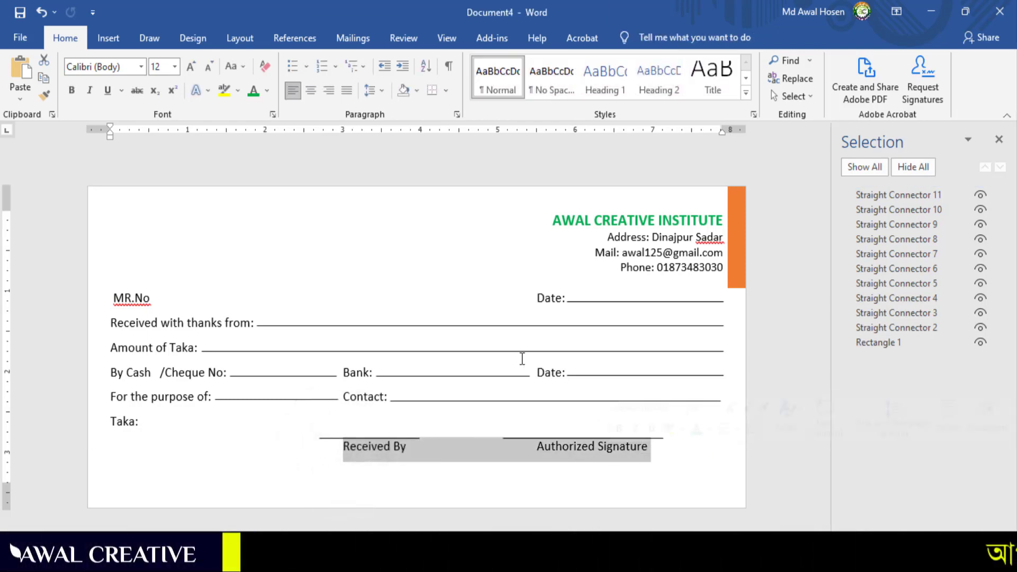
Apply bold and a green font colour to the Received By and Authorized Signature labels
{"action": "left_click", "coordinate": [72, 90]}
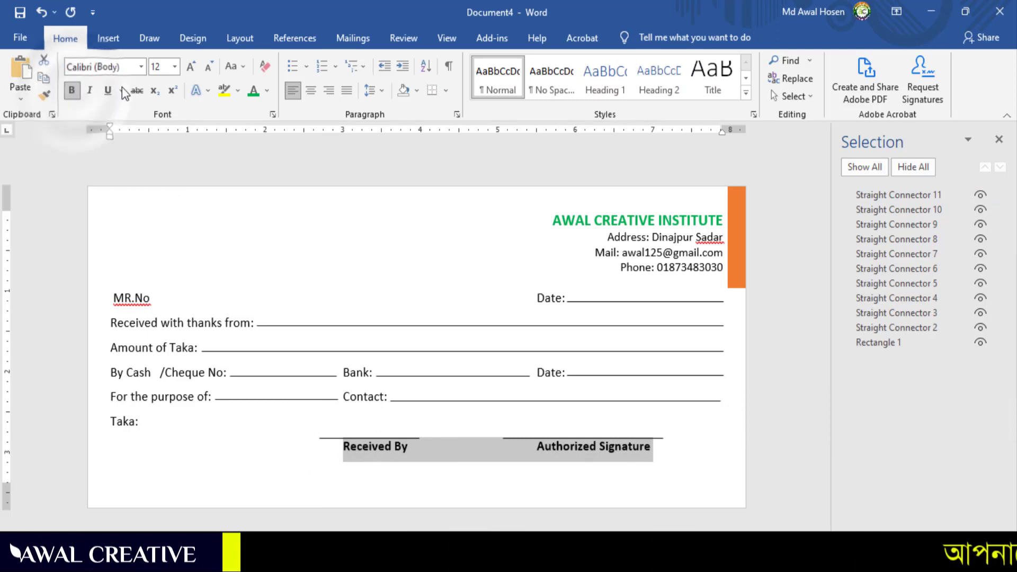
{"action": "left_click", "coordinate": [270, 92]}
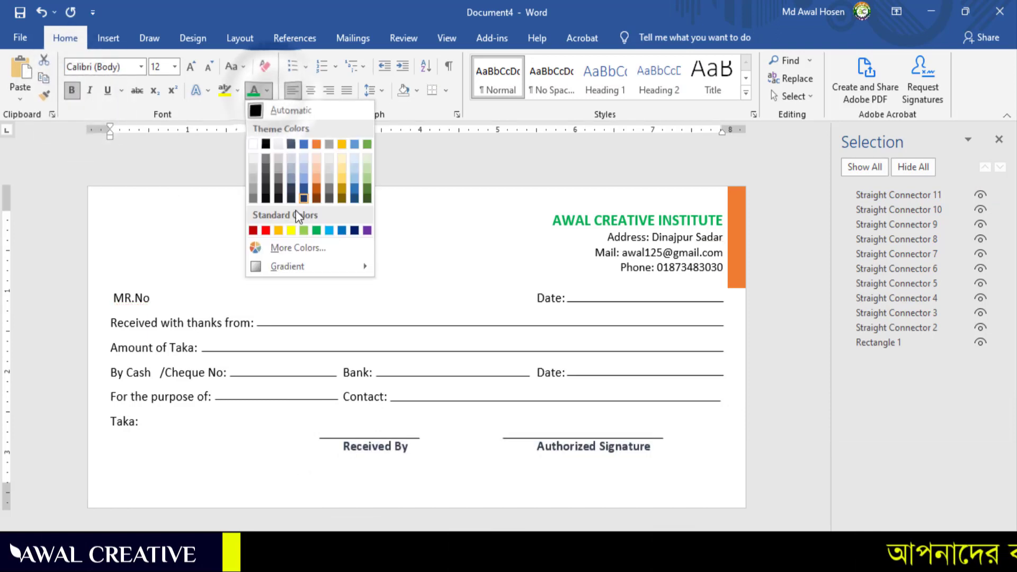
{"action": "left_click", "coordinate": [317, 231]}
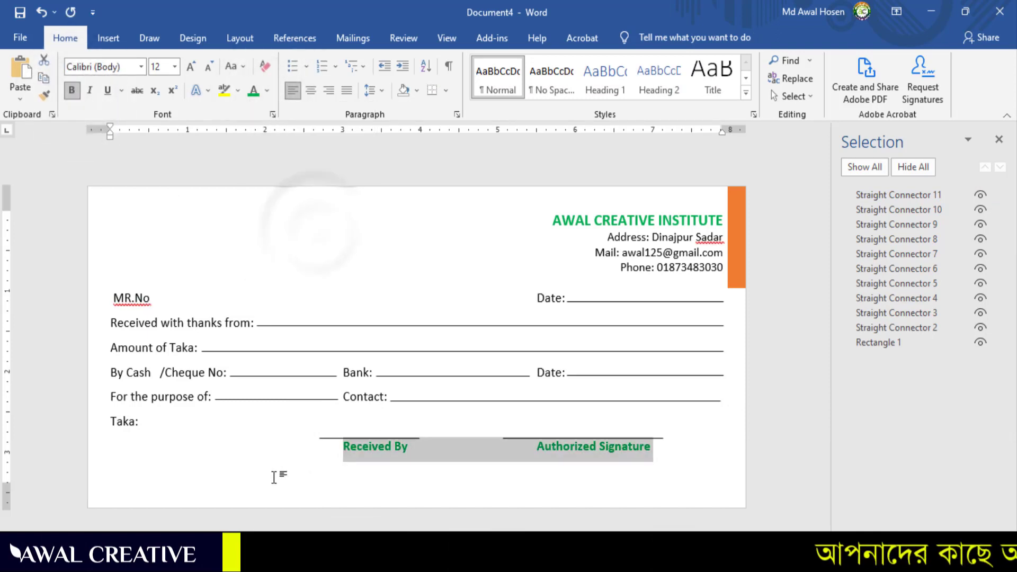
{"action": "left_click", "coordinate": [233, 451]}
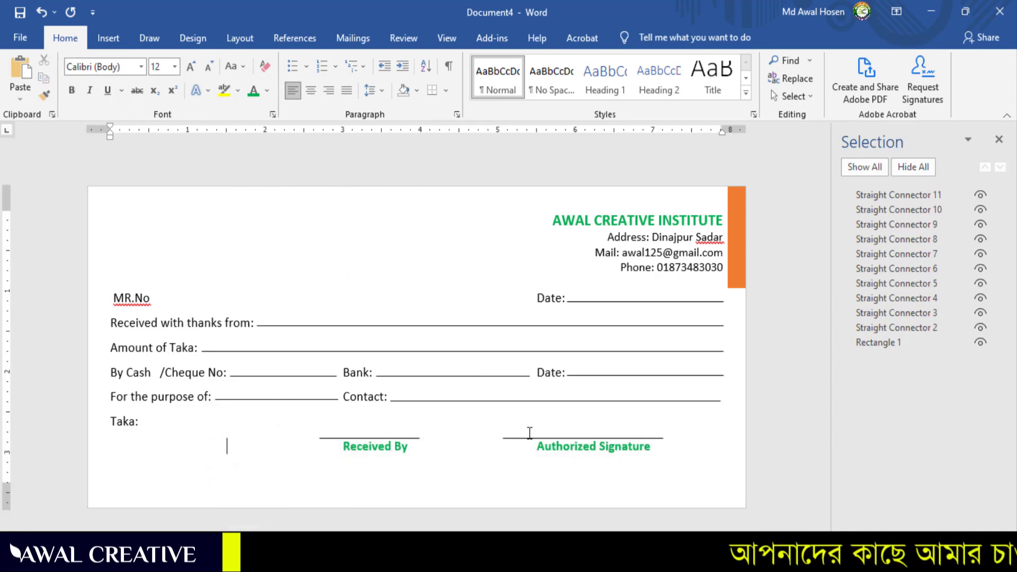
{"action": "left_click", "coordinate": [413, 439]}
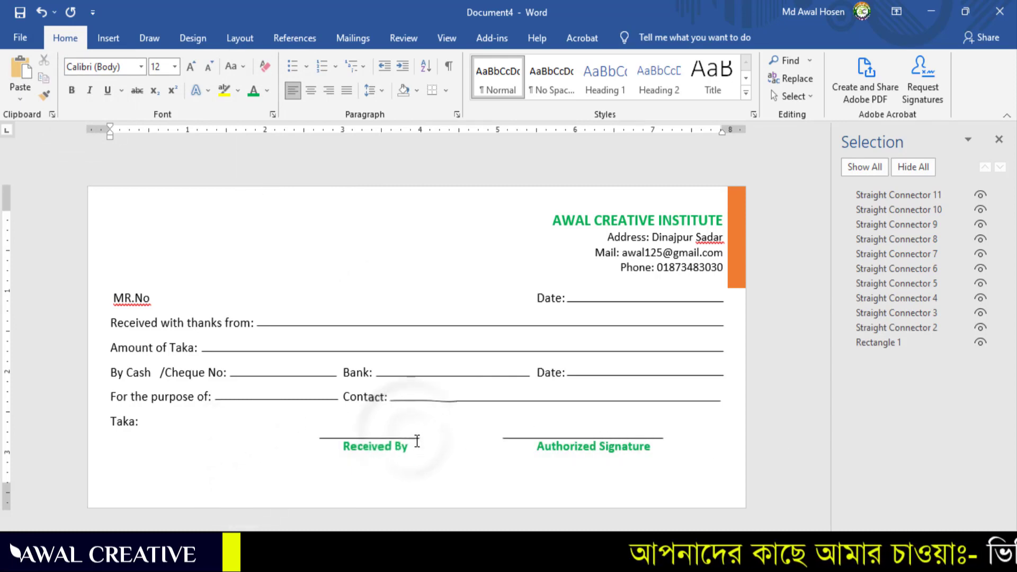
{"action": "left_click", "coordinate": [525, 440]}
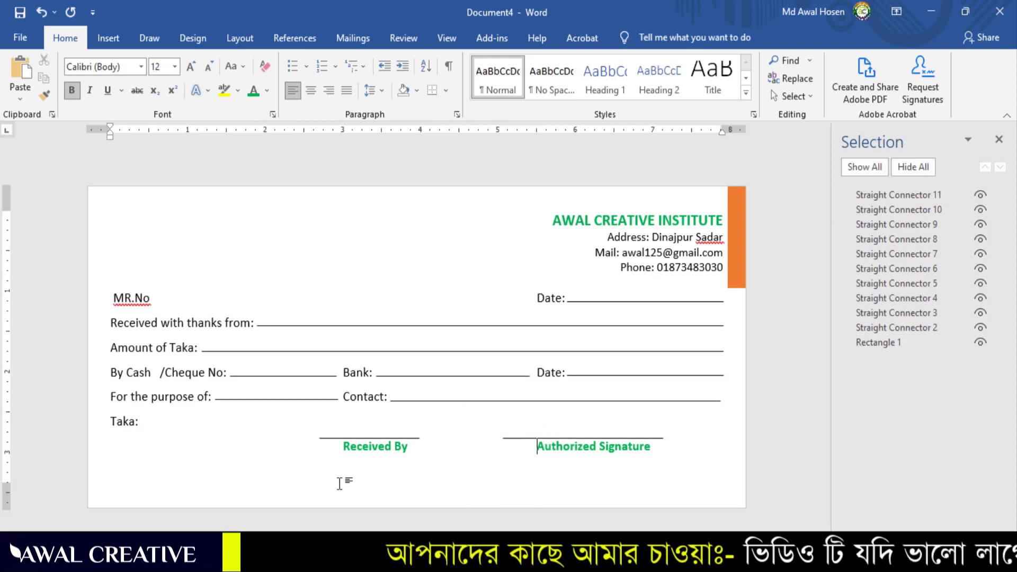
Draw a rectangle right after the Taka: label
{"action": "left_click", "coordinate": [118, 39]}
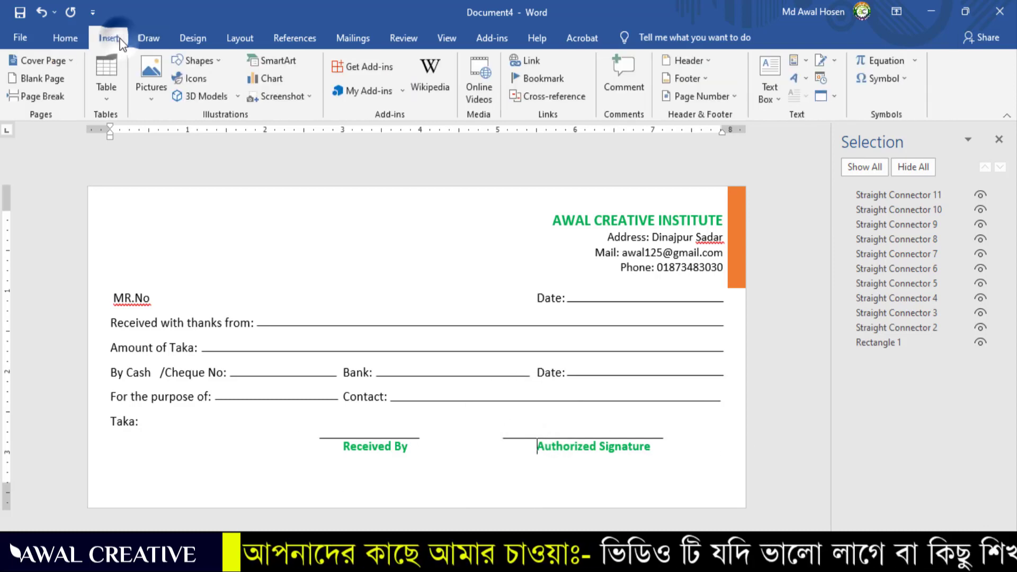
{"action": "left_click", "coordinate": [214, 59]}
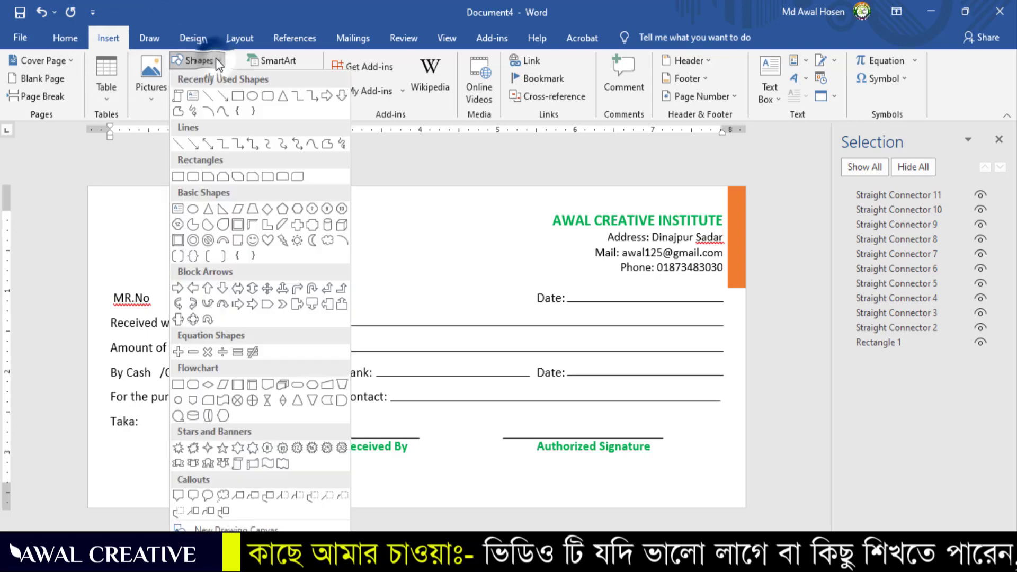
{"action": "left_click", "coordinate": [235, 93]}
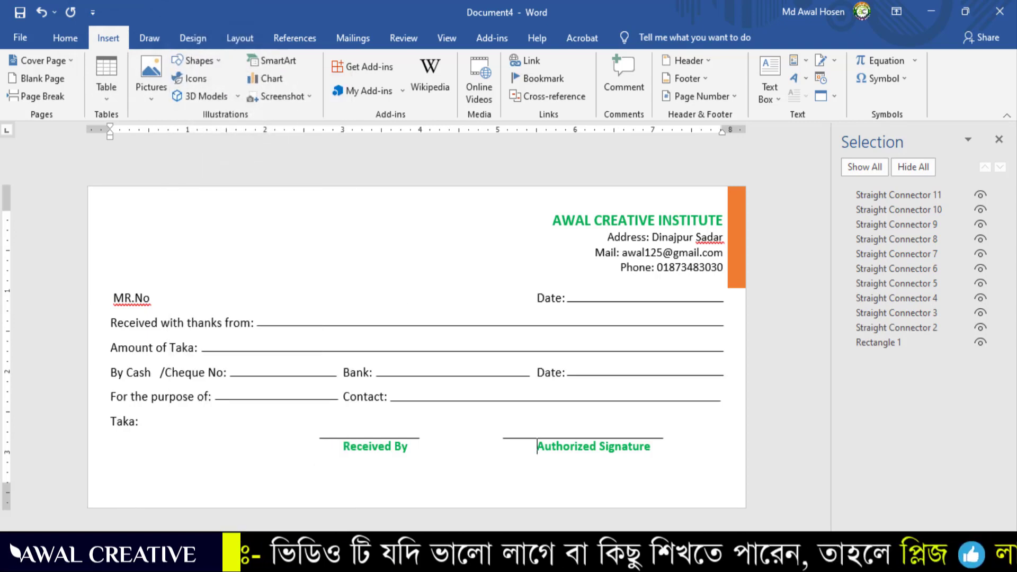
{"action": "scroll", "coordinate": [327, 436], "scroll_direction": "up", "scroll_amount": 3, "text": "ctrl"}
{"action": "scroll", "coordinate": [327, 436], "scroll_direction": "up", "scroll_amount": 3, "text": "ctrl"}
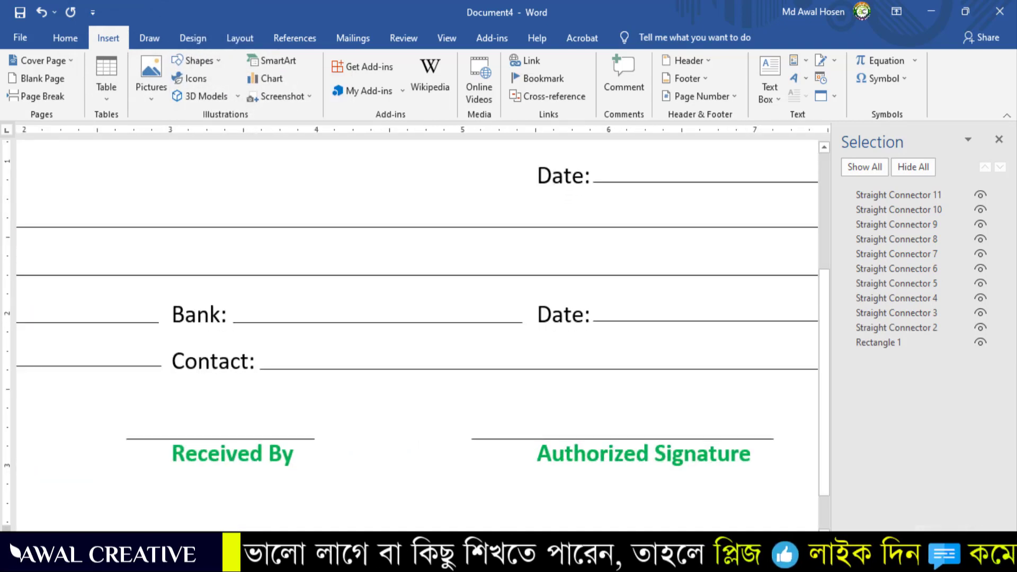
{"action": "scroll", "coordinate": [109, 513], "scroll_direction": "left", "scroll_amount": 3}
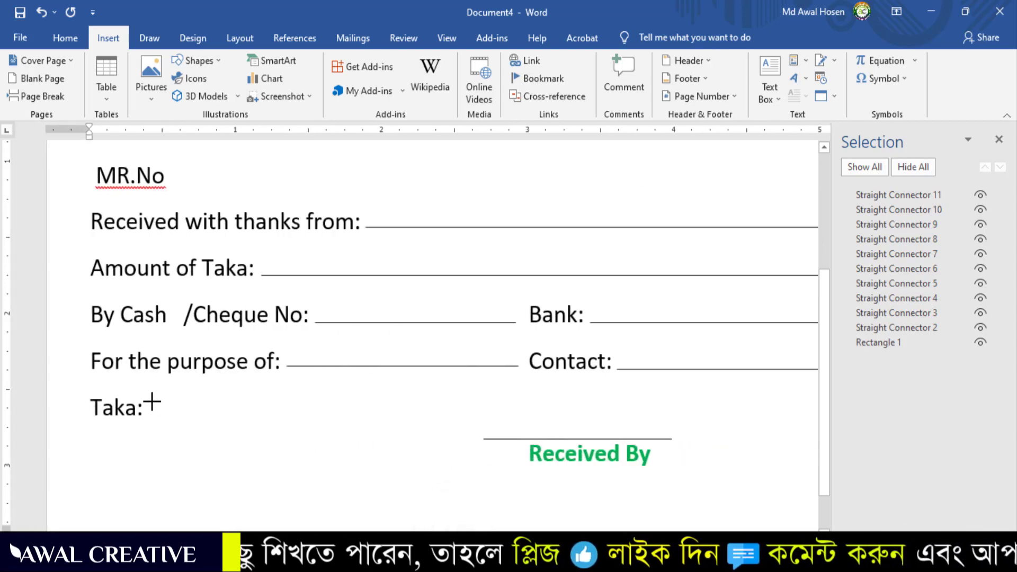
{"action": "left_click_drag", "start_coordinate": [152, 402], "coordinate": [270, 430]}
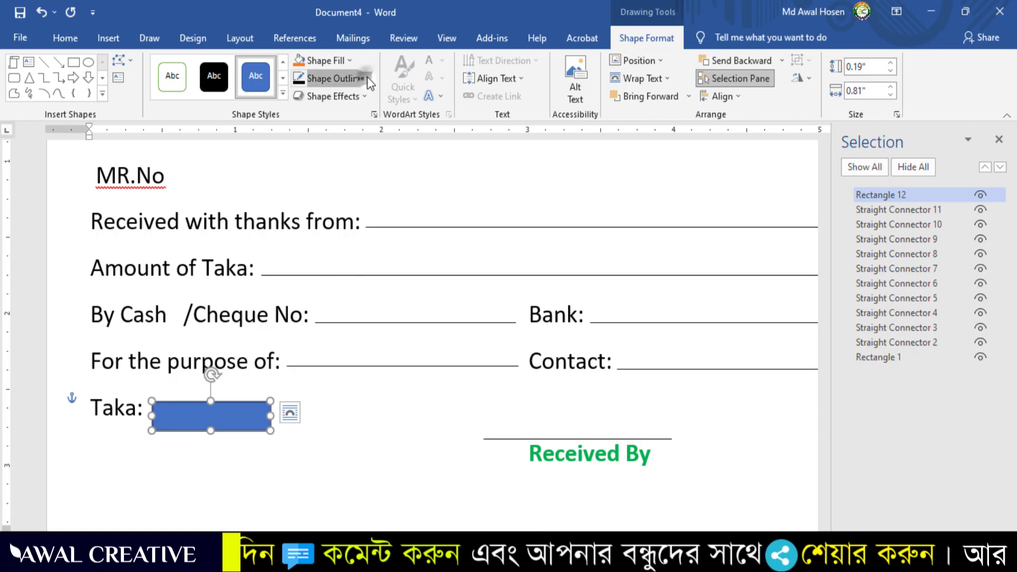
Give the Taka box a black ¾ pt outline and white fill, nudged beside Taka:
{"action": "left_click", "coordinate": [367, 77]}
{"action": "left_click", "coordinate": [312, 114]}
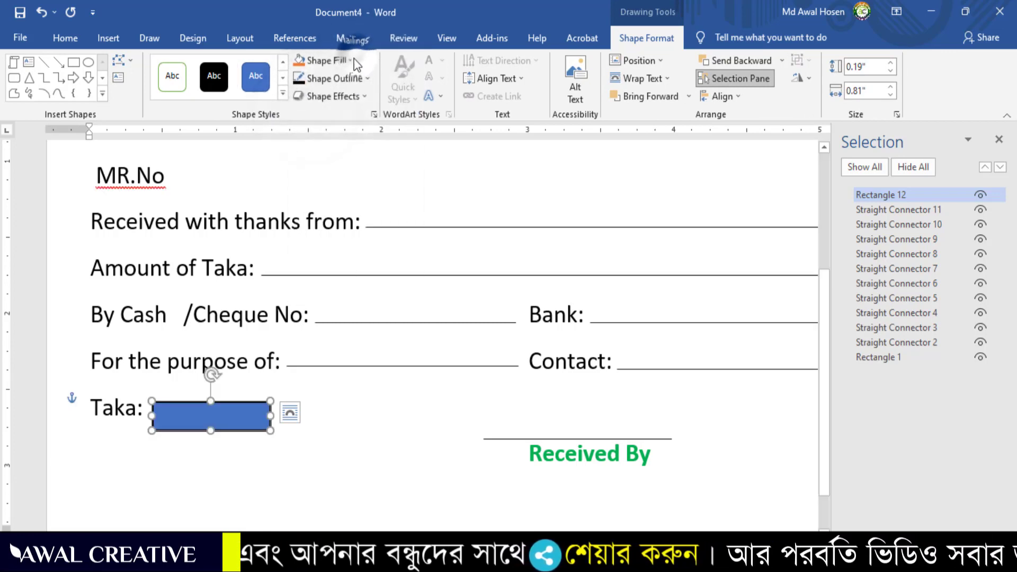
{"action": "left_click", "coordinate": [355, 62]}
{"action": "left_click", "coordinate": [309, 97]}
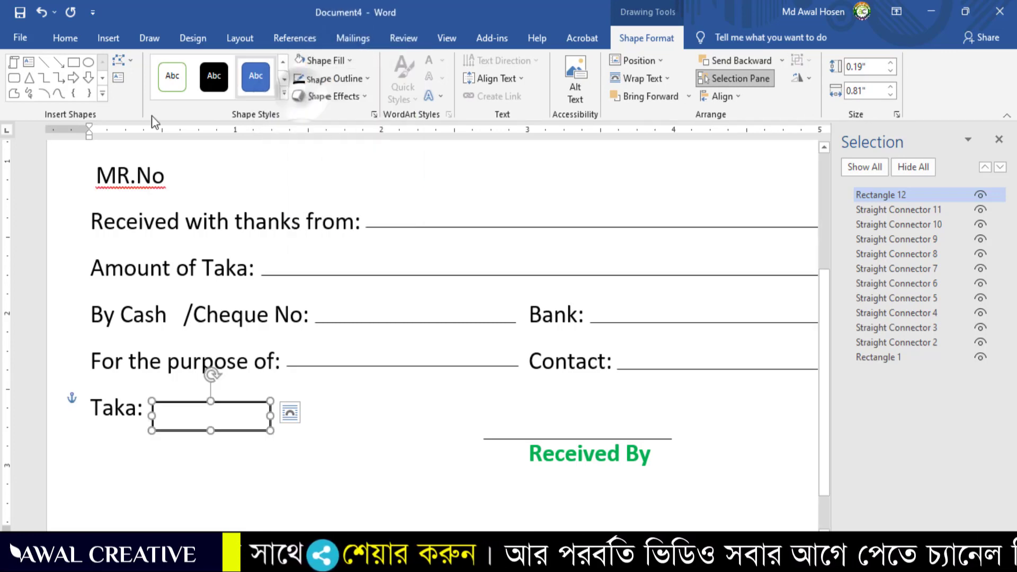
{"action": "left_click_drag", "start_coordinate": [217, 401], "coordinate": [212, 394]}
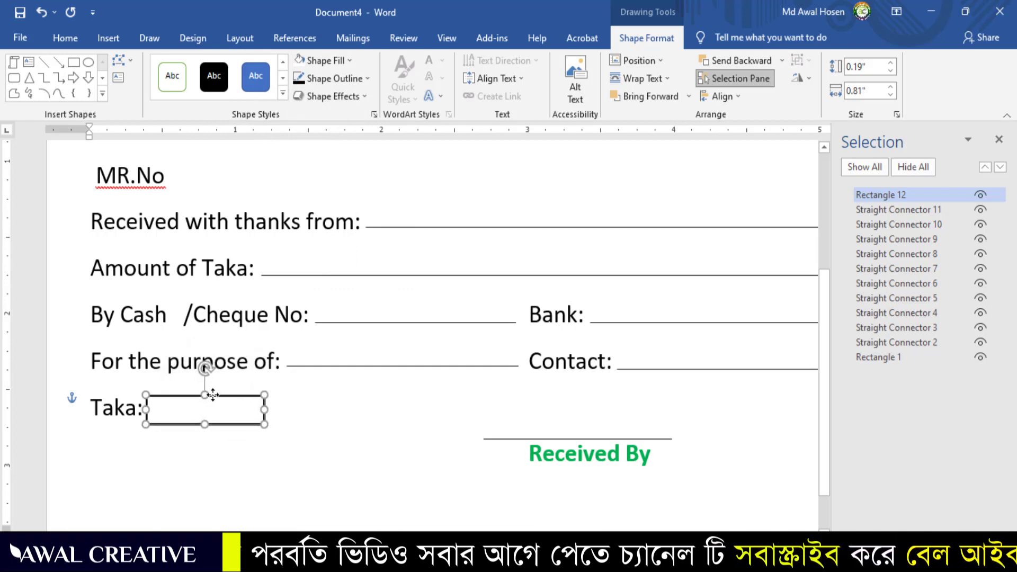
{"action": "left_click", "coordinate": [364, 75]}
{"action": "mouse_move", "coordinate": [330, 253]}
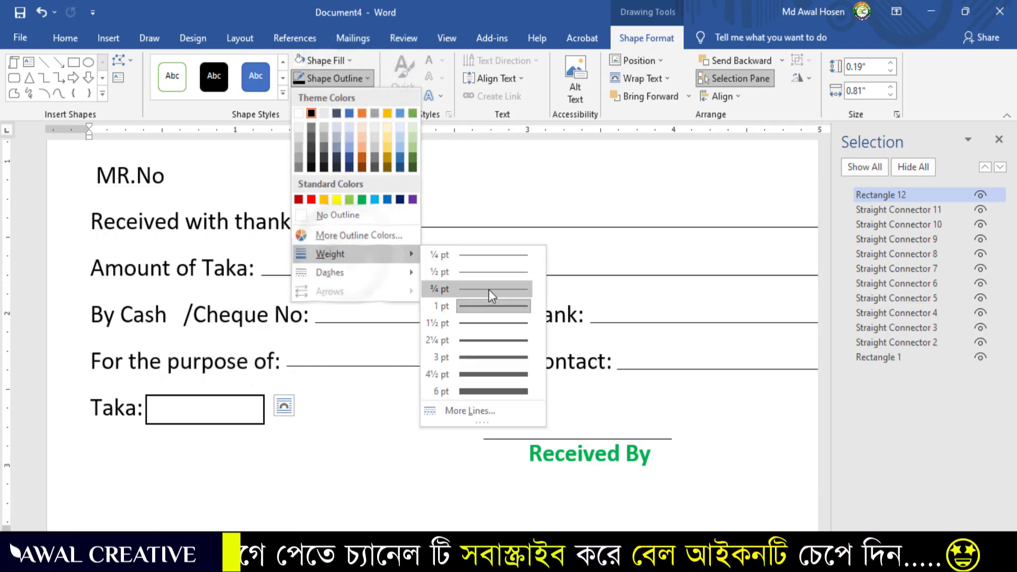
{"action": "left_click", "coordinate": [488, 289]}
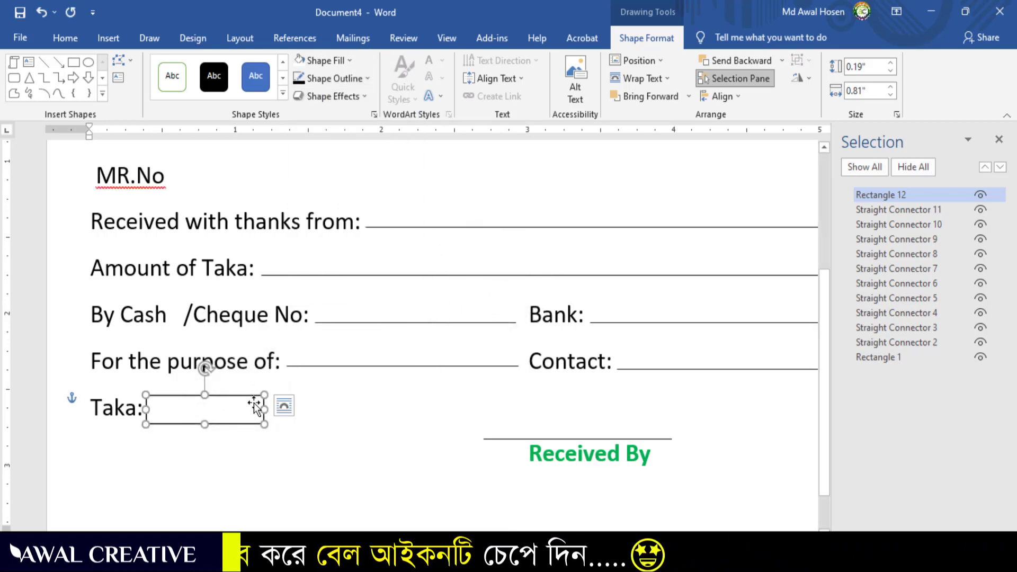
Paste a copy of the Taka box onto the By Cash line and resize it into a small box
{"action": "key", "text": "ctrl+v"}
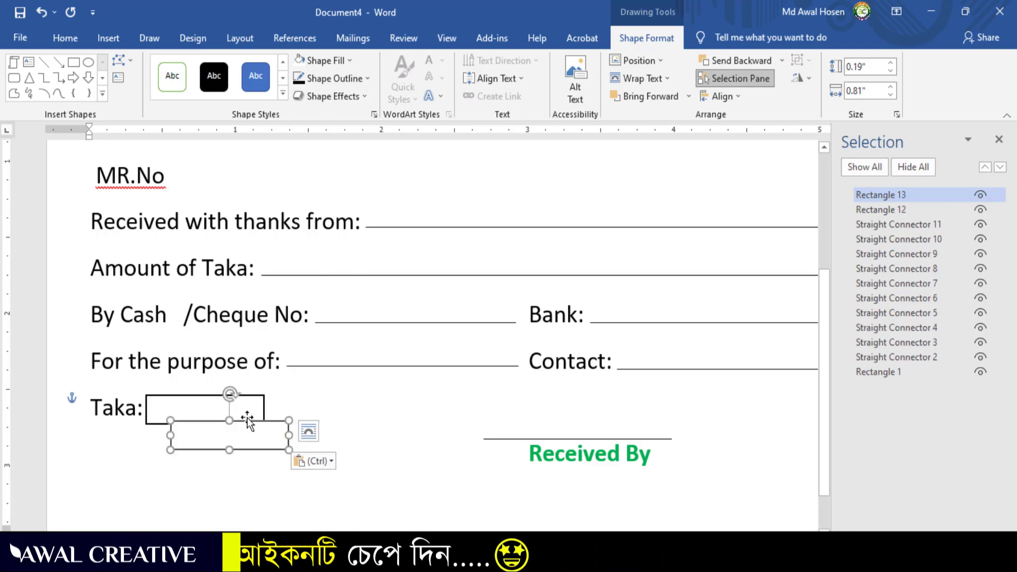
{"action": "mouse_move", "coordinate": [238, 419]}
{"action": "left_mouse_down"}
{"action": "mouse_move", "coordinate": [247, 299]}
{"action": "mouse_move", "coordinate": [183, 311]}
{"action": "left_mouse_up"}
{"action": "scroll", "coordinate": [212, 334], "scroll_direction": "up", "scroll_amount": 10, "text": "ctrl"}
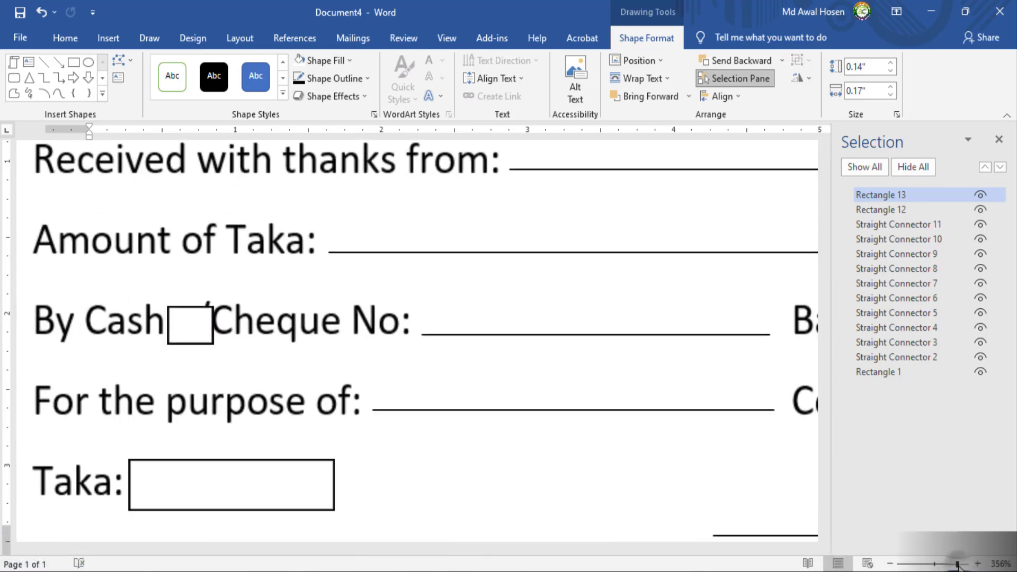
{"action": "mouse_move", "coordinate": [191, 343]}
{"action": "left_mouse_down"}
{"action": "mouse_move", "coordinate": [182, 317]}
{"action": "mouse_move", "coordinate": [180, 331]}
{"action": "left_mouse_up"}
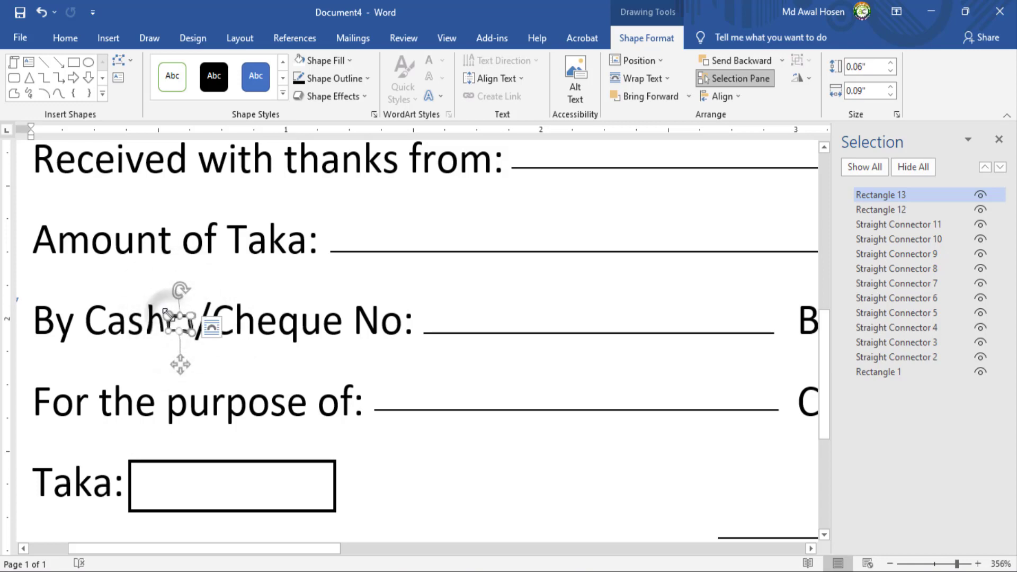
{"action": "left_click", "coordinate": [181, 316]}
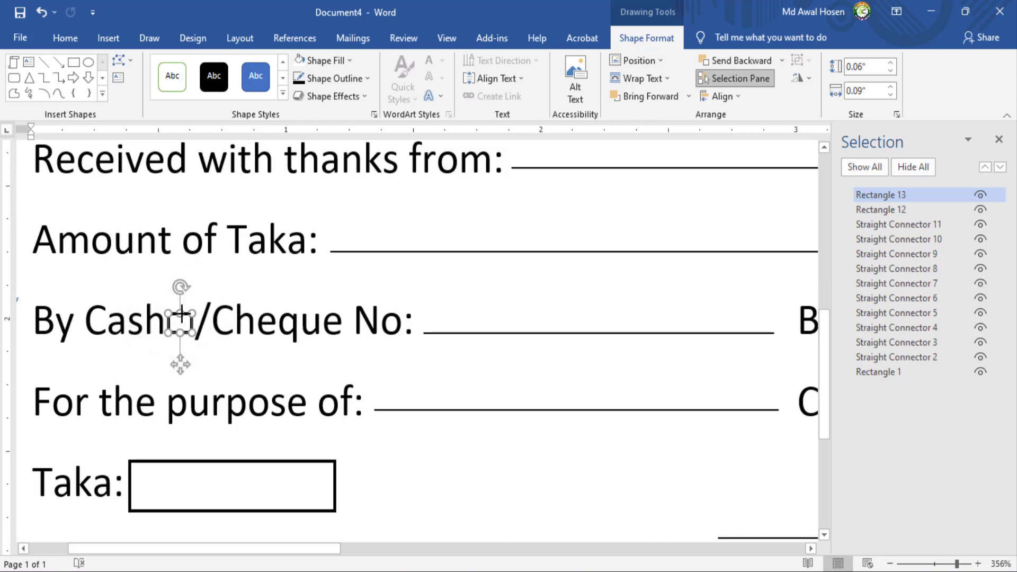
{"action": "mouse_move", "coordinate": [181, 317]}
{"action": "left_mouse_down"}
{"action": "mouse_move", "coordinate": [228, 363]}
{"action": "mouse_move", "coordinate": [358, 323]}
{"action": "mouse_move", "coordinate": [263, 321]}
{"action": "left_mouse_up"}
Add a second small box just before No: and set both boxes' outlines to ½ pt
{"action": "left_click", "coordinate": [349, 318]}
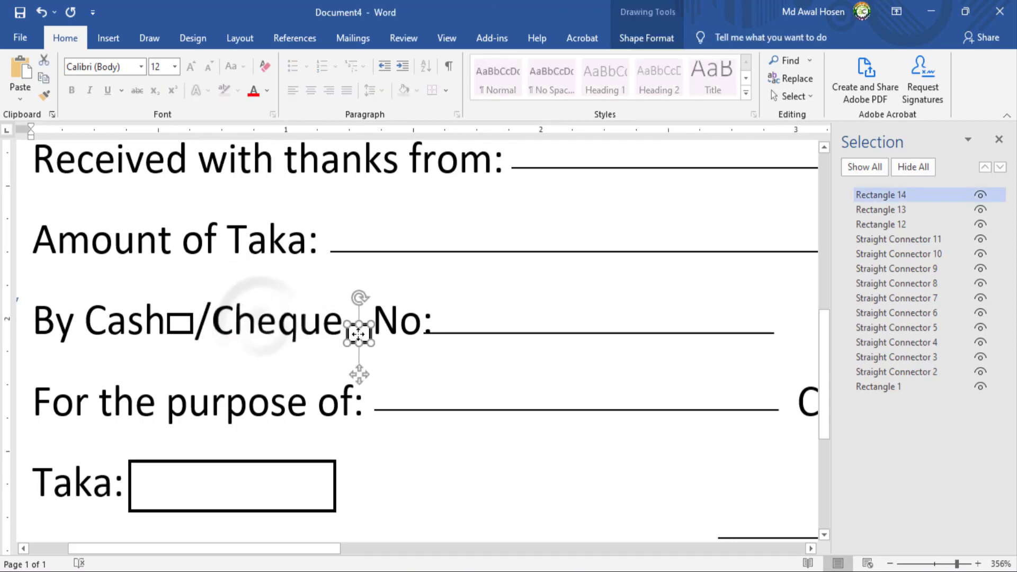
{"action": "left_click_drag", "start_coordinate": [271, 326], "coordinate": [360, 324]}
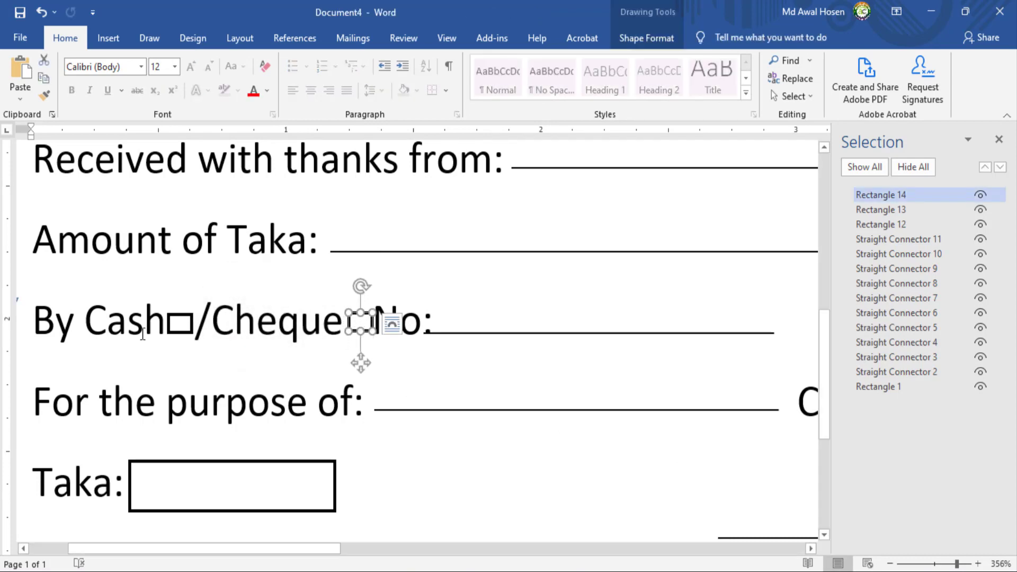
{"action": "left_click", "coordinate": [186, 324], "text": "shift"}
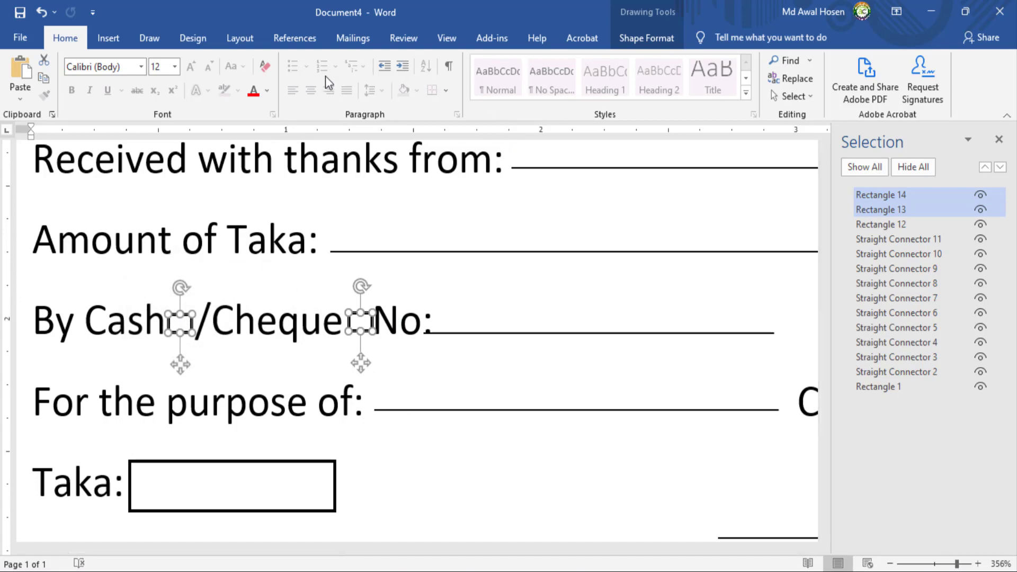
{"action": "left_click", "coordinate": [635, 38]}
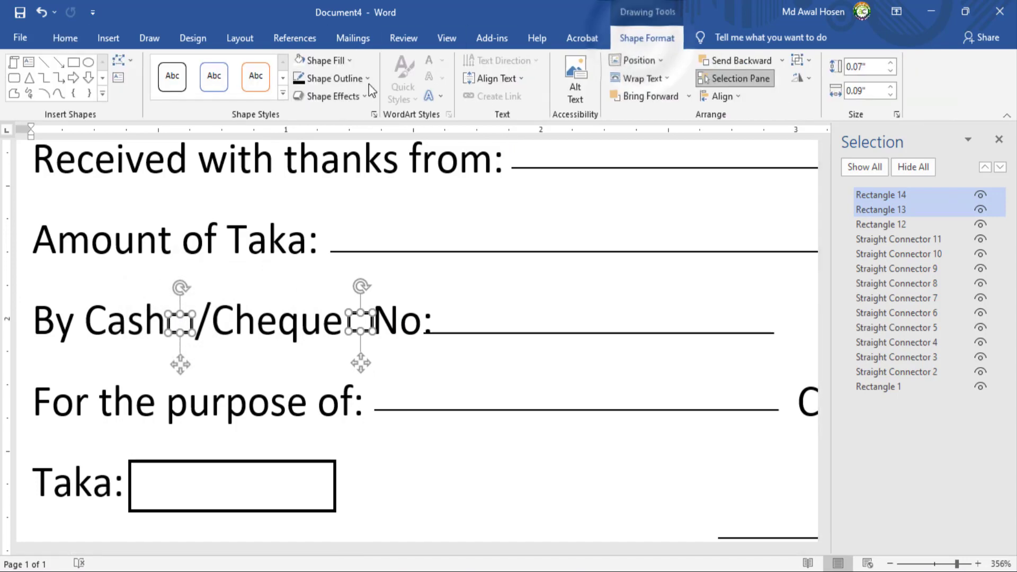
{"action": "left_click", "coordinate": [370, 80]}
{"action": "mouse_move", "coordinate": [331, 253]}
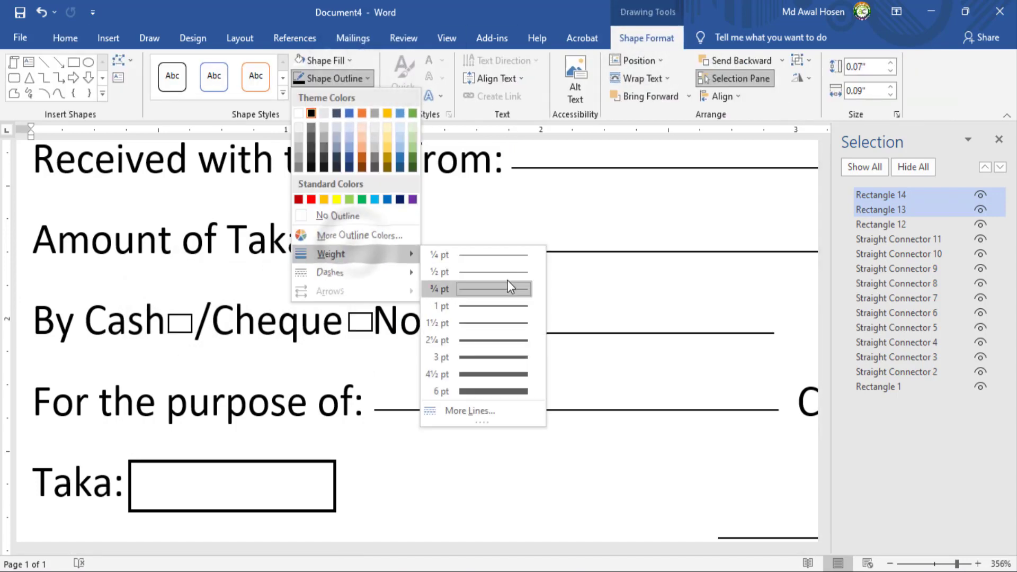
{"action": "left_click", "coordinate": [507, 271]}
{"action": "left_click", "coordinate": [463, 460]}
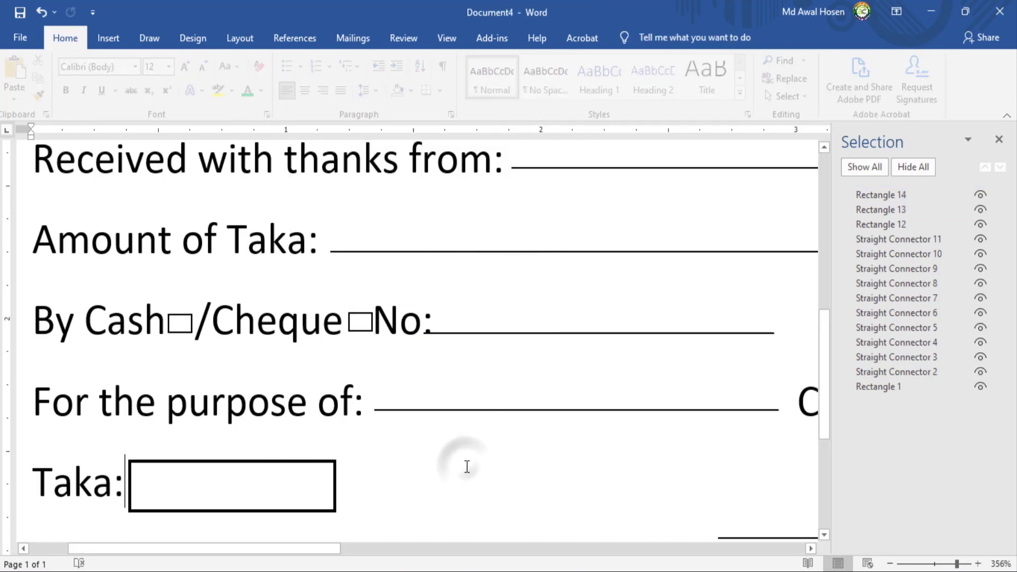
Shift the cheque number line slightly right so it starts after No:
{"action": "left_click", "coordinate": [455, 332]}
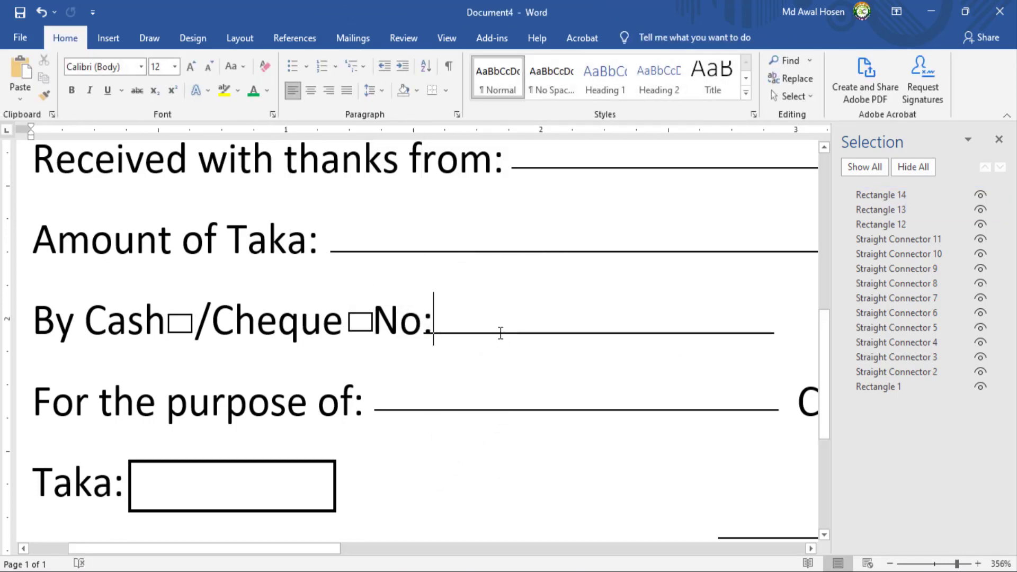
{"action": "left_click", "coordinate": [499, 333]}
{"action": "left_click_drag", "start_coordinate": [501, 333], "coordinate": [509, 334]}
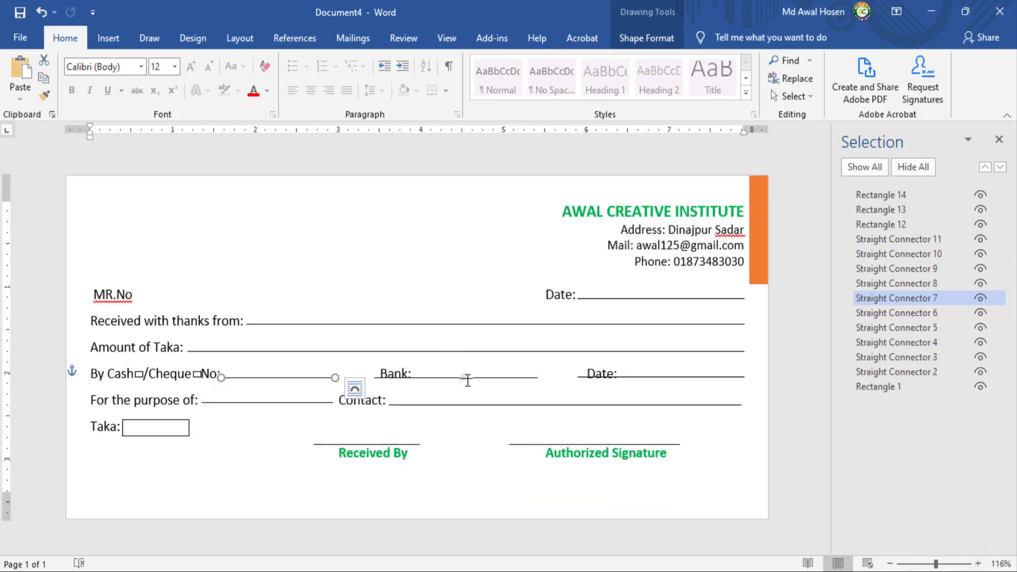
{"action": "left_click", "coordinate": [467, 377]}
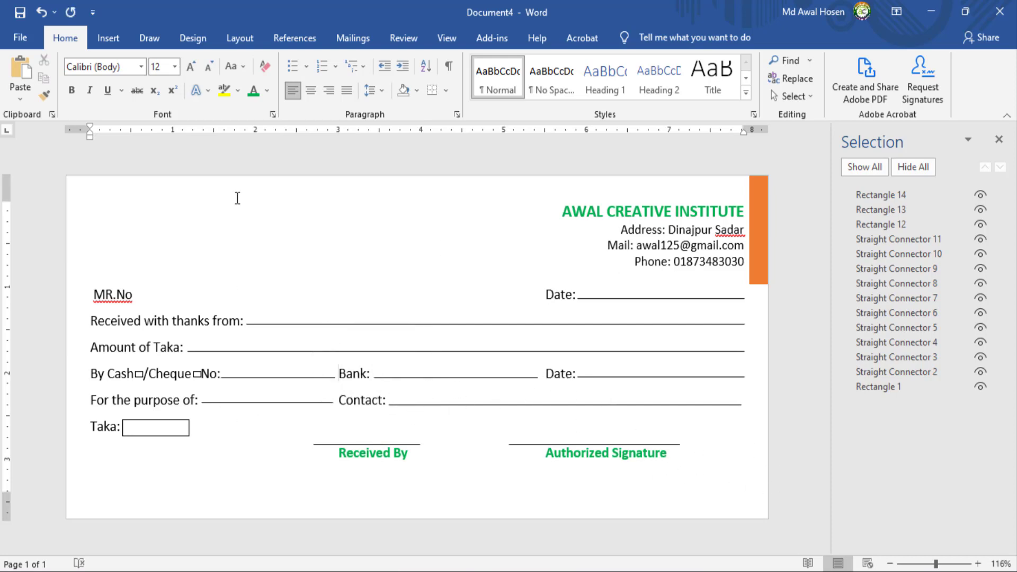
Draw a rectangle bar across the bottom of the page, filled orange with no outline
{"action": "left_click", "coordinate": [109, 37]}
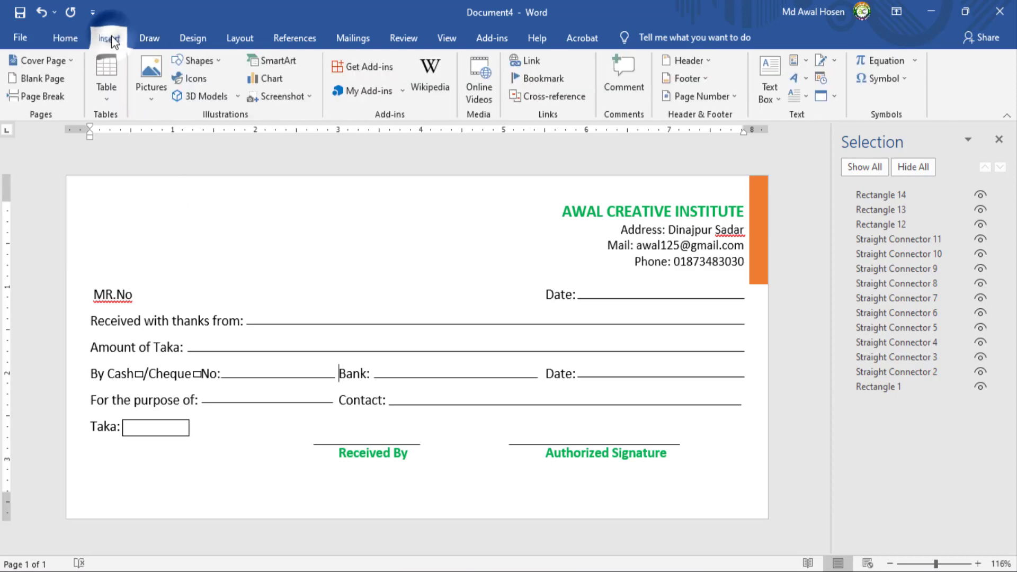
{"action": "left_click", "coordinate": [197, 61]}
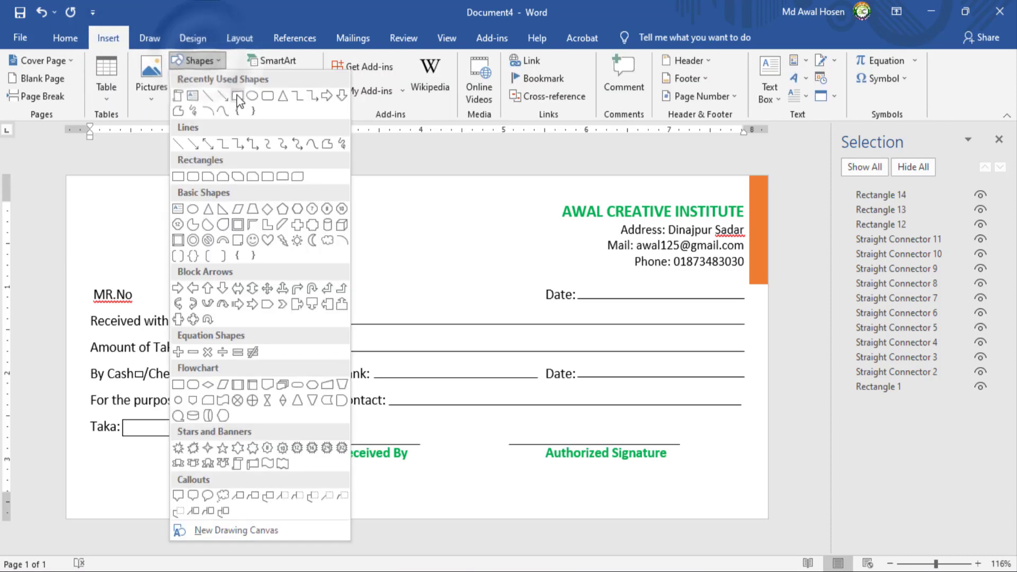
{"action": "left_click", "coordinate": [208, 400]}
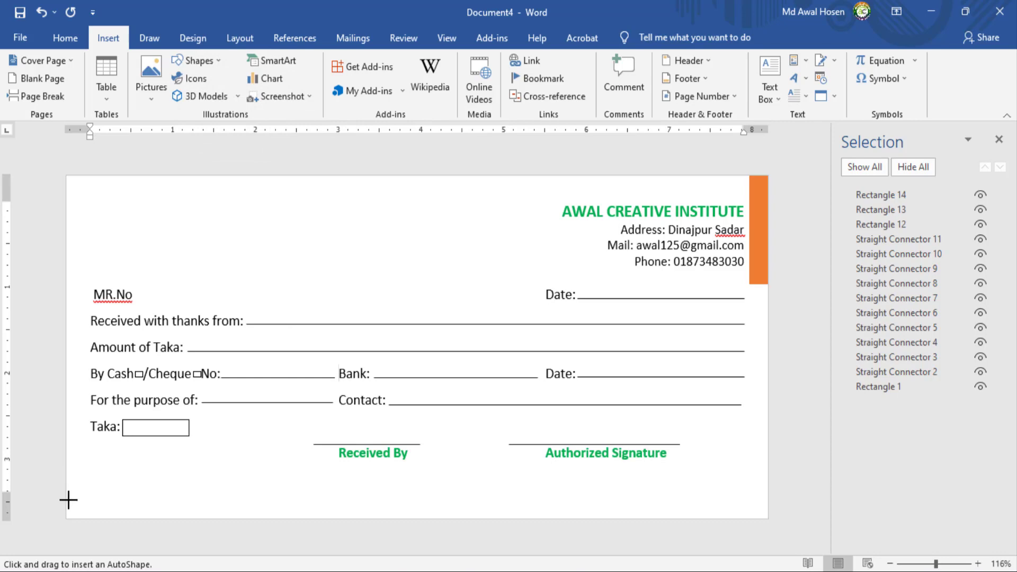
{"action": "mouse_move", "coordinate": [66, 492]}
{"action": "left_mouse_down"}
{"action": "mouse_move", "coordinate": [783, 530]}
{"action": "mouse_move", "coordinate": [768, 519]}
{"action": "left_mouse_up"}
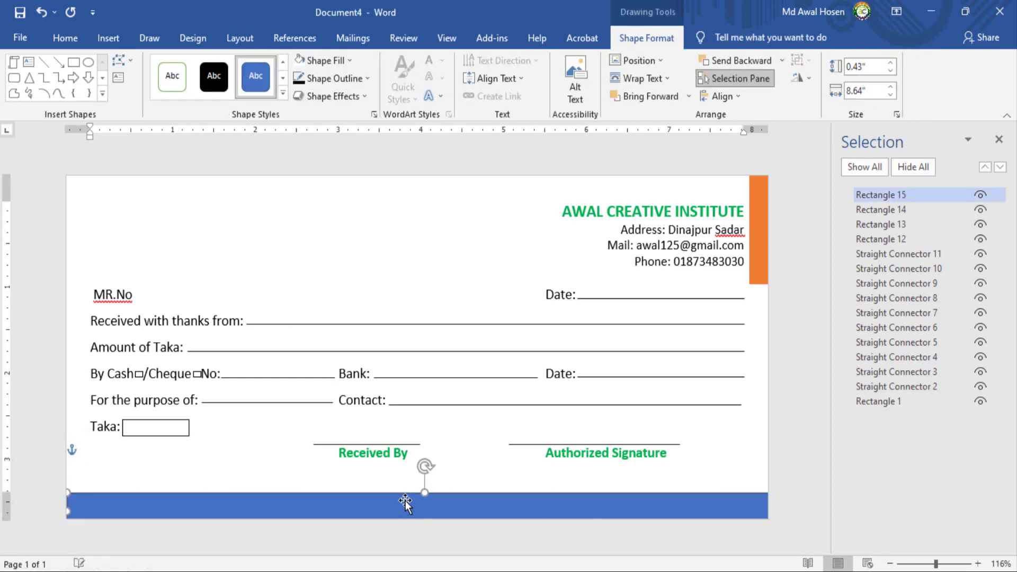
{"action": "left_click_drag", "start_coordinate": [425, 488], "coordinate": [425, 489]}
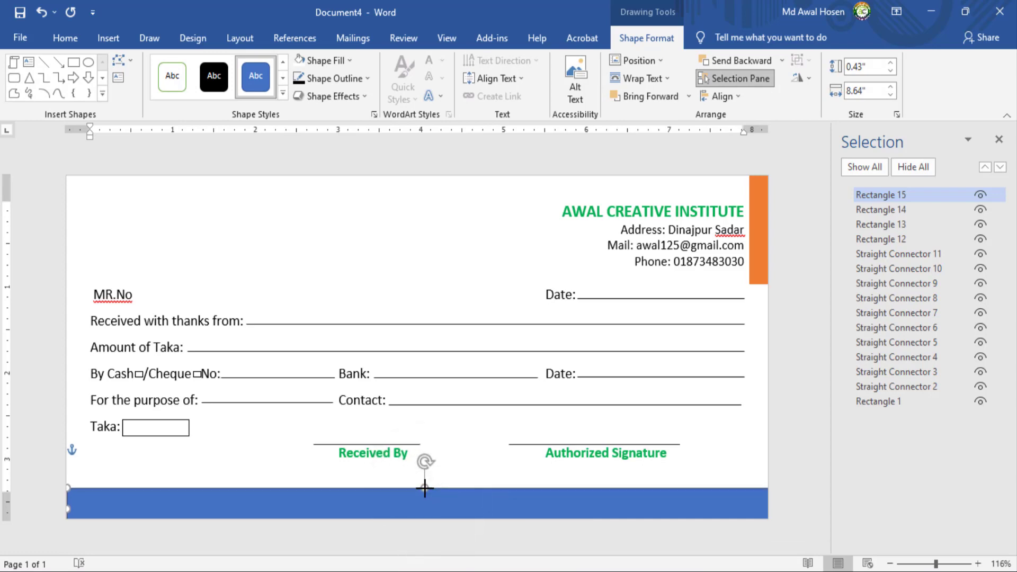
{"action": "left_click", "coordinate": [353, 63]}
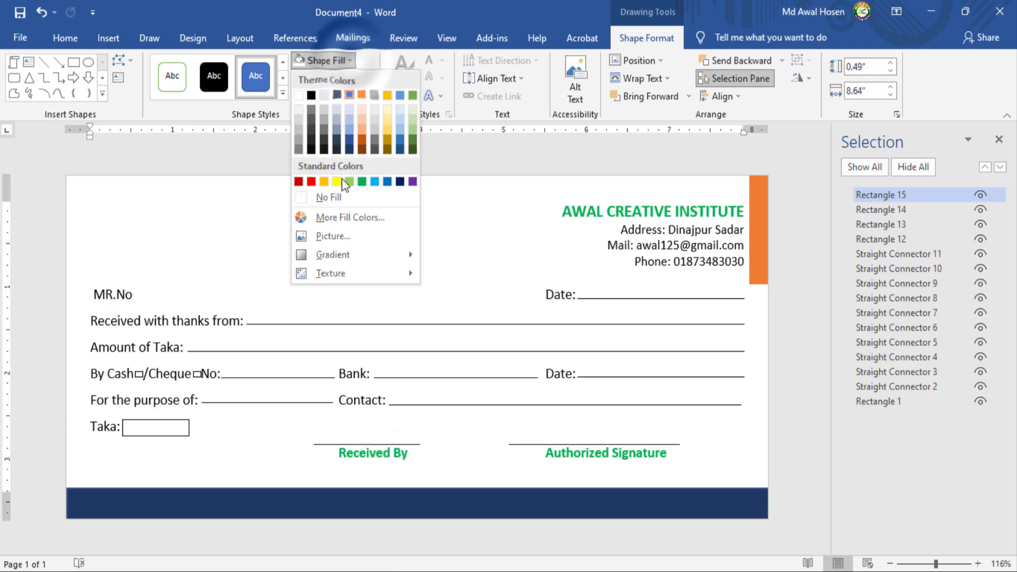
{"action": "left_click", "coordinate": [365, 95]}
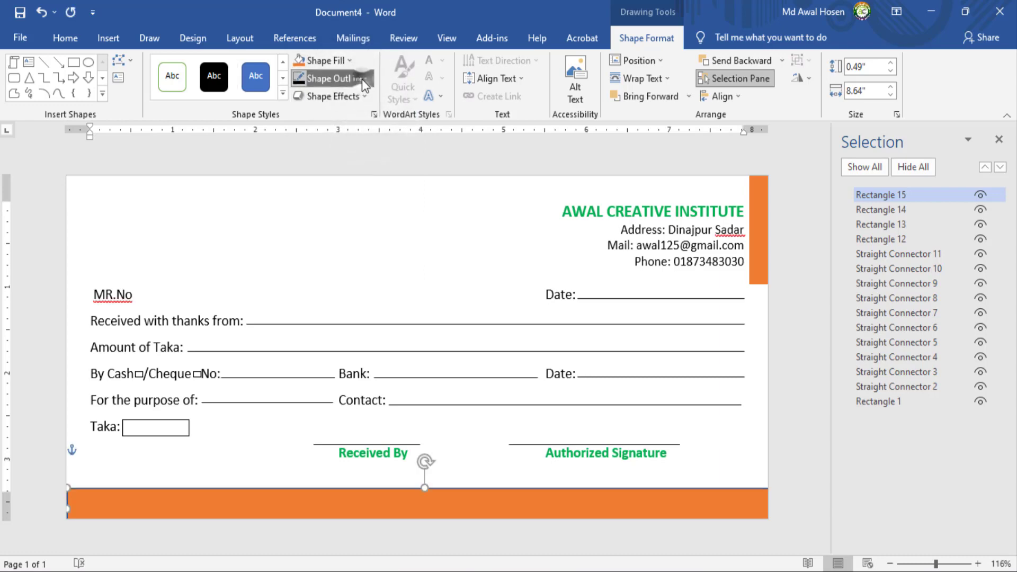
{"action": "left_click", "coordinate": [363, 81]}
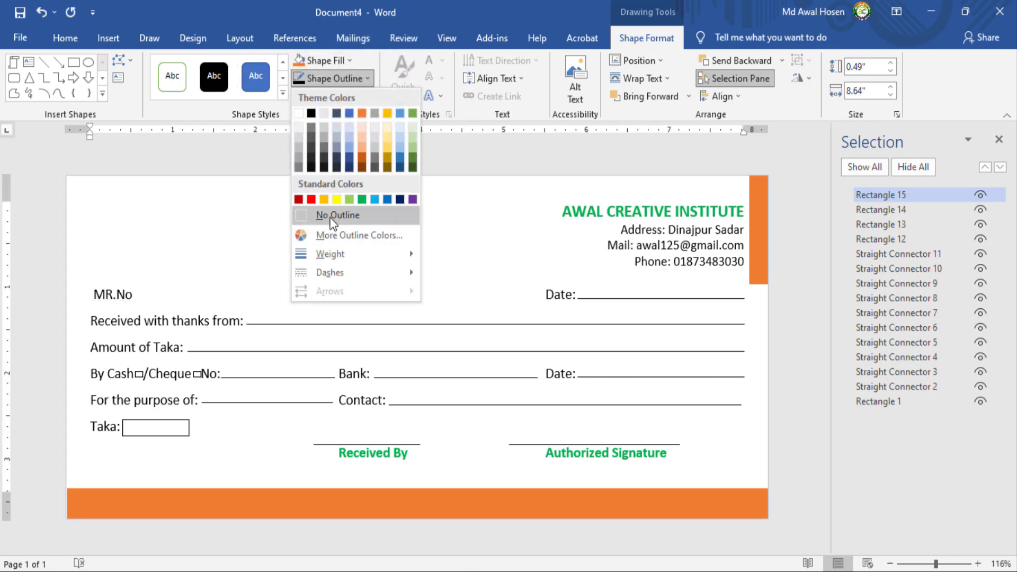
{"action": "left_click", "coordinate": [353, 214]}
Duplicate the orange bar, move the copy rightward, and fill it dark blue-gray
{"action": "left_click", "coordinate": [237, 507]}
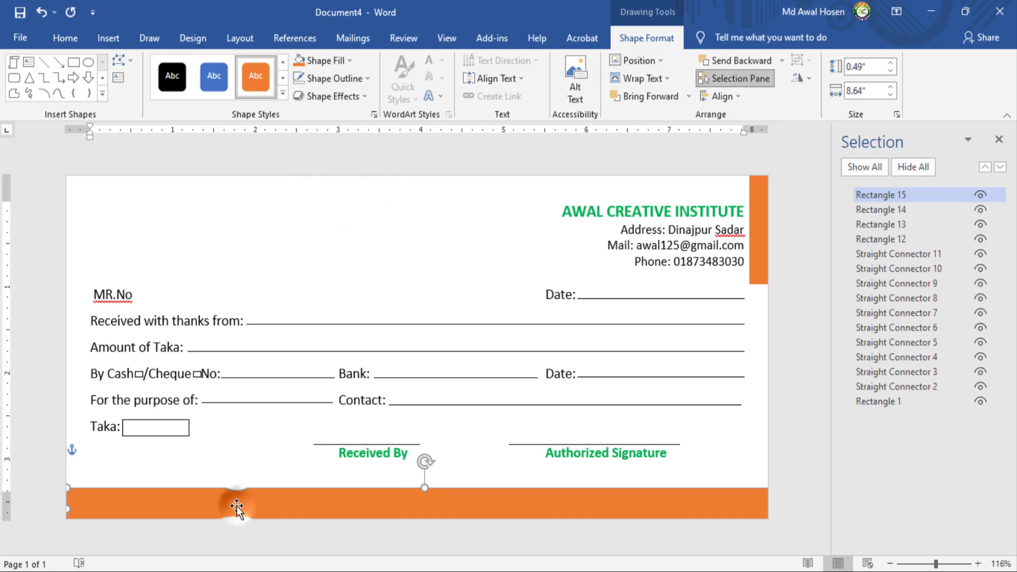
{"action": "key", "text": "ctrl+c"}
{"action": "key", "text": "ctrl+v"}
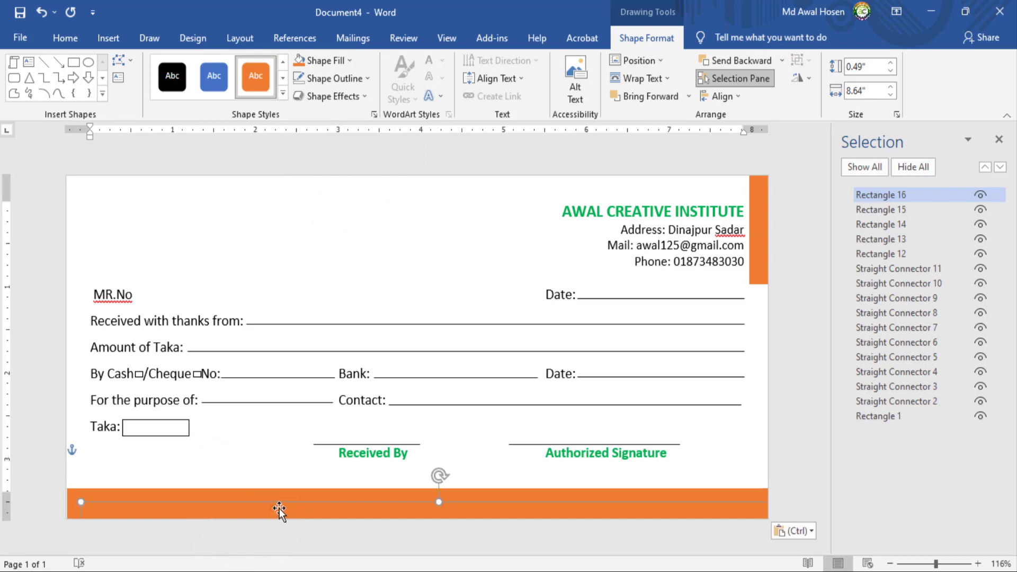
{"action": "left_click_drag", "start_coordinate": [279, 510], "coordinate": [442, 495]}
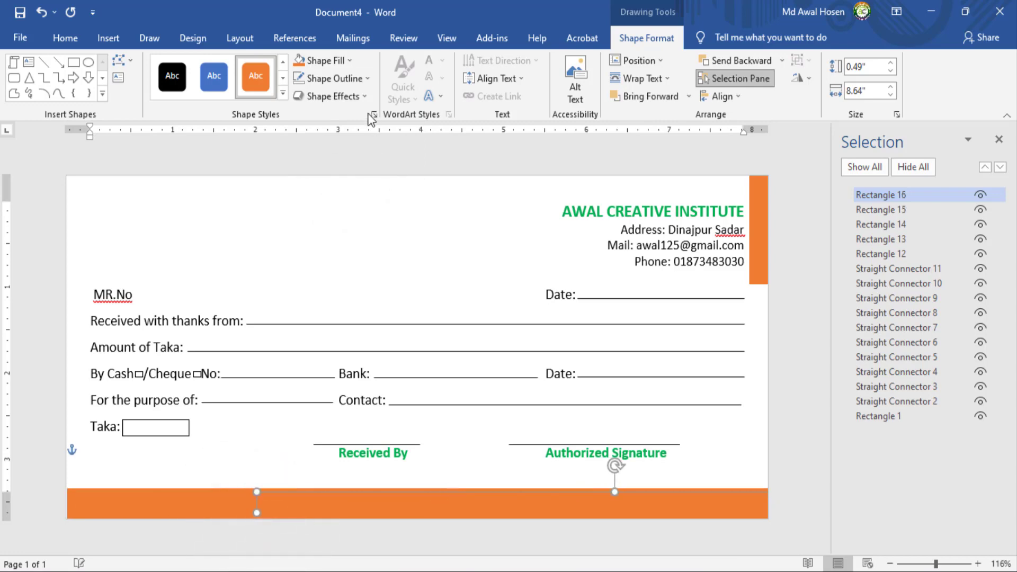
{"action": "left_click", "coordinate": [352, 62]}
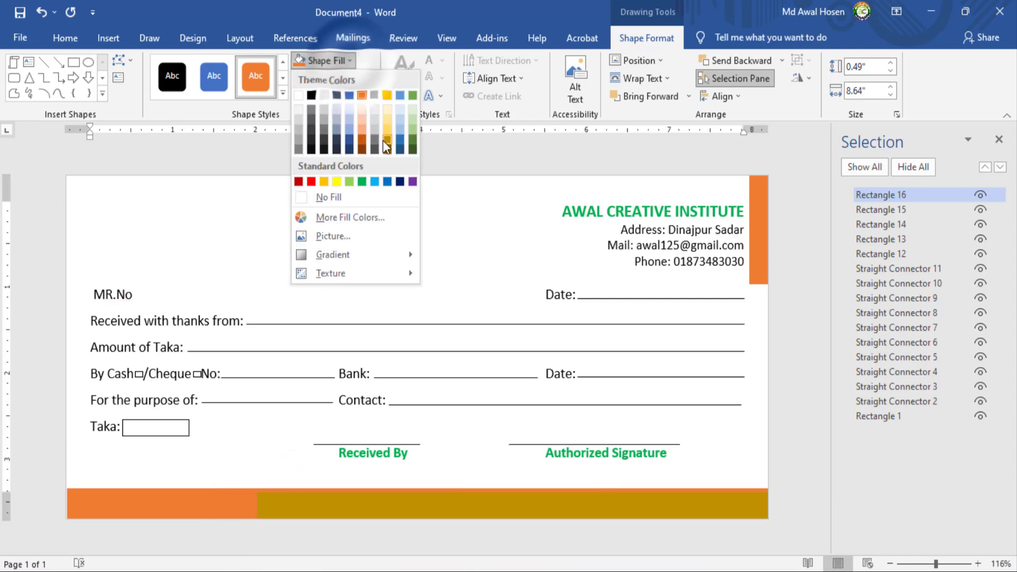
{"action": "left_click", "coordinate": [338, 143]}
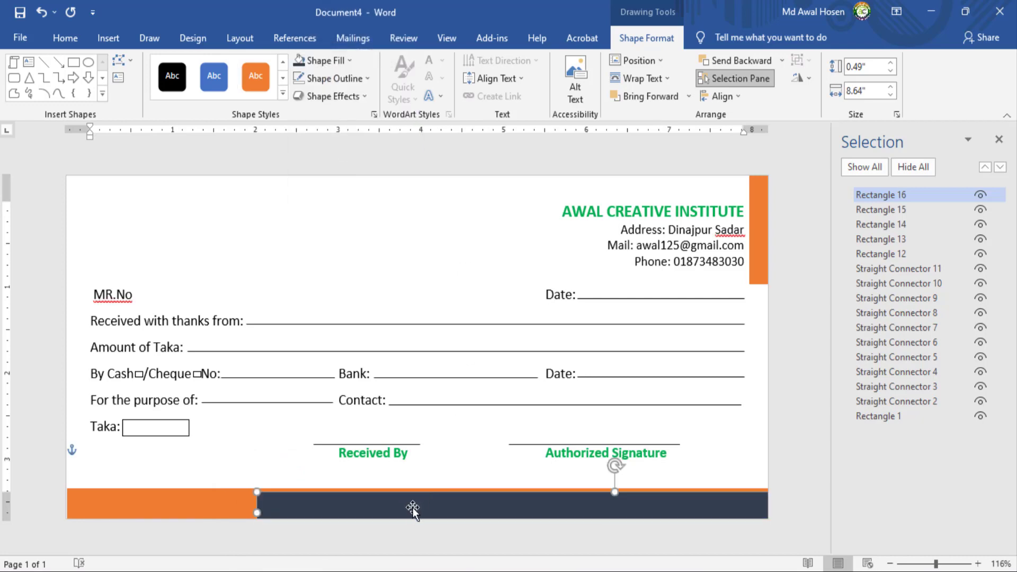
Paste a third bar at the right end of the footer and fill it light yellow
{"action": "key", "text": "ctrl+v"}
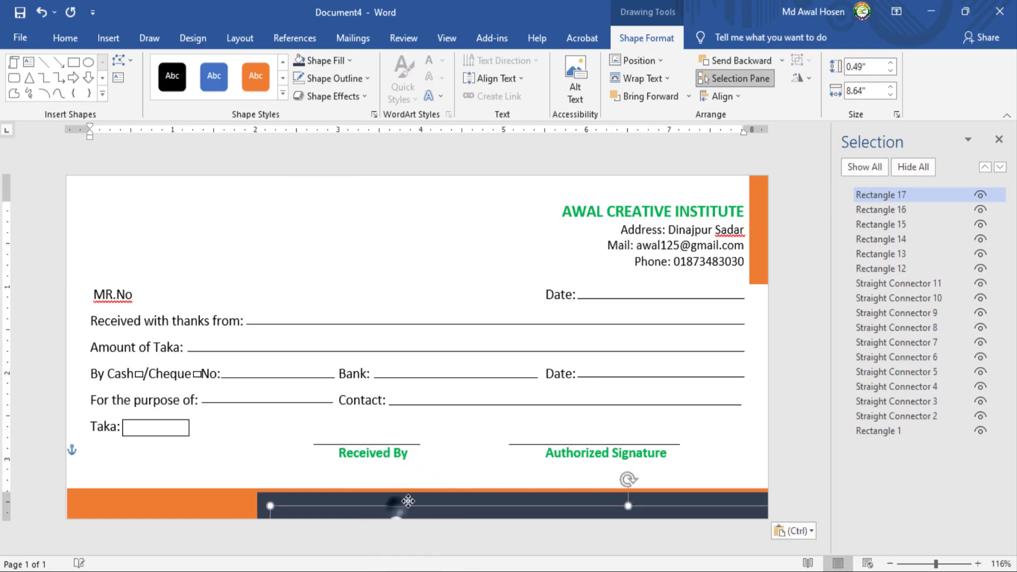
{"action": "mouse_move", "coordinate": [408, 501]}
{"action": "left_mouse_down"}
{"action": "mouse_move", "coordinate": [626, 488]}
{"action": "mouse_move", "coordinate": [639, 496]}
{"action": "left_mouse_up"}
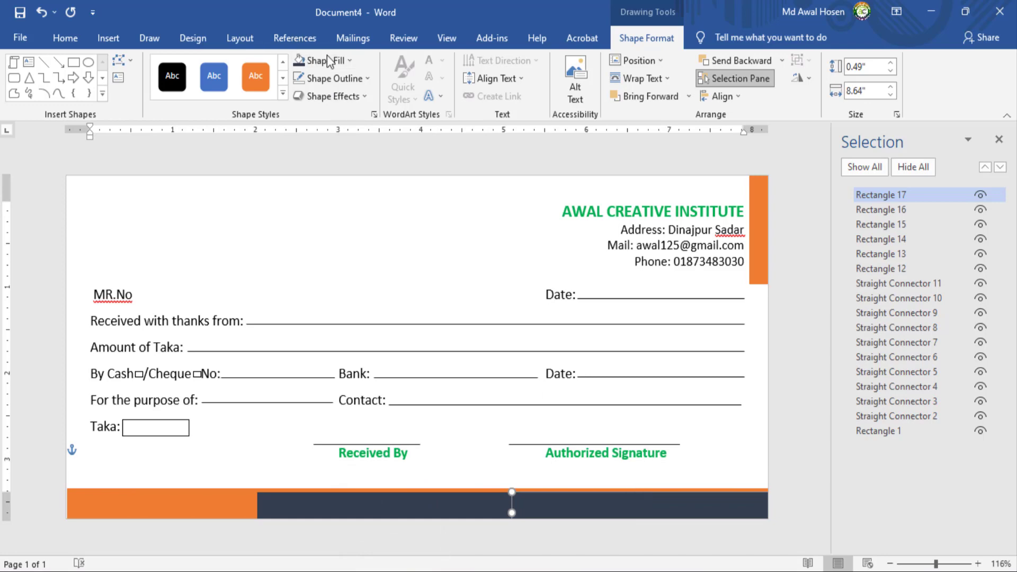
{"action": "left_click", "coordinate": [354, 60]}
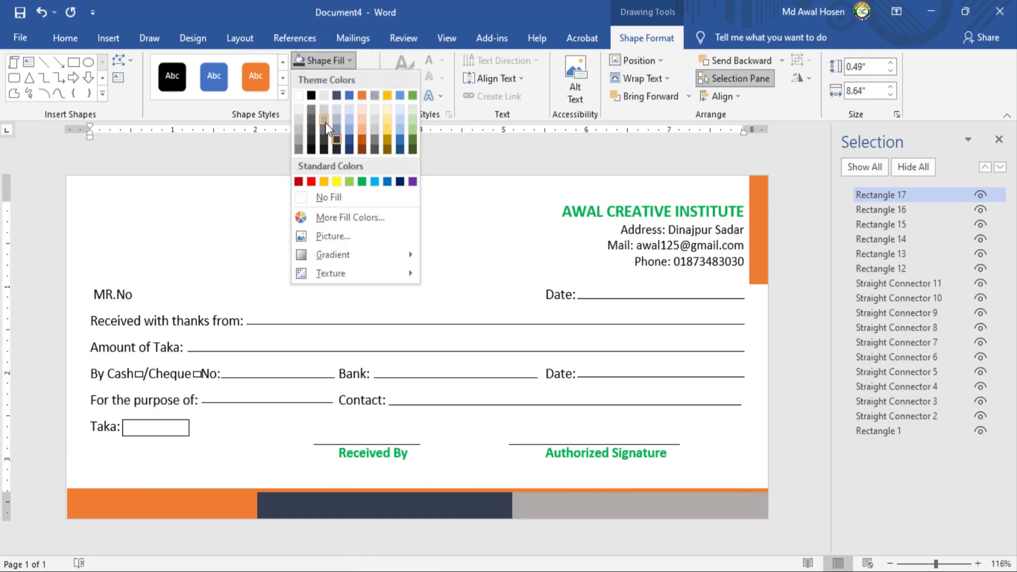
{"action": "left_click", "coordinate": [383, 129]}
Align the tops of all three footer bars and shift them left to the page edge
{"action": "left_click", "coordinate": [448, 510], "text": "shift"}
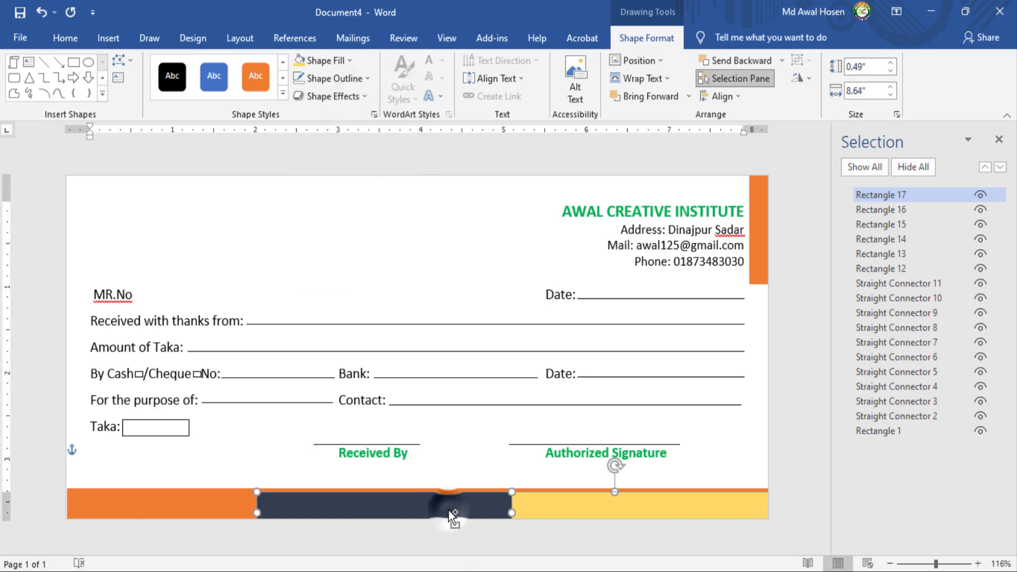
{"action": "left_click", "coordinate": [228, 504], "text": "shift"}
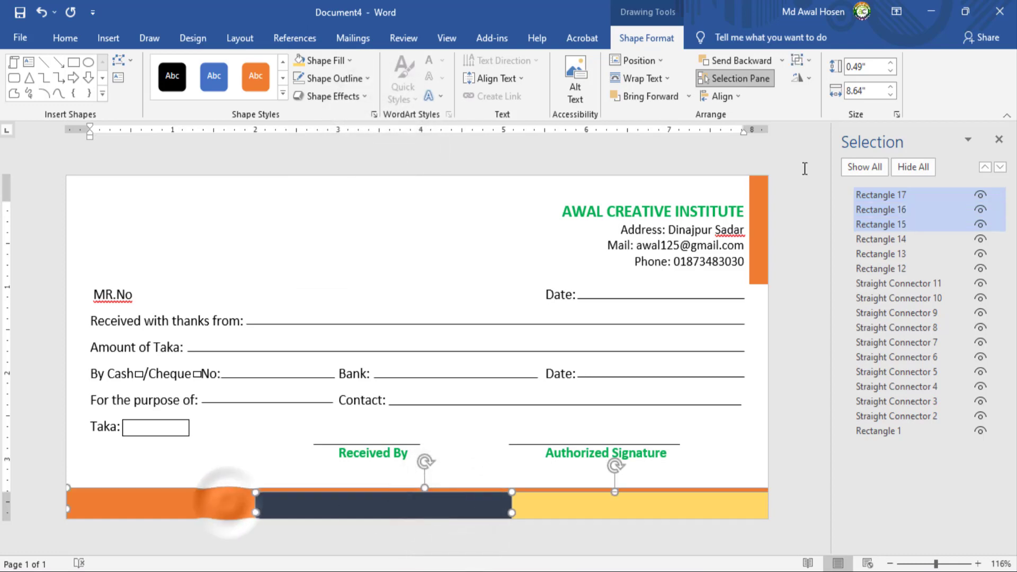
{"action": "left_click", "coordinate": [739, 98]}
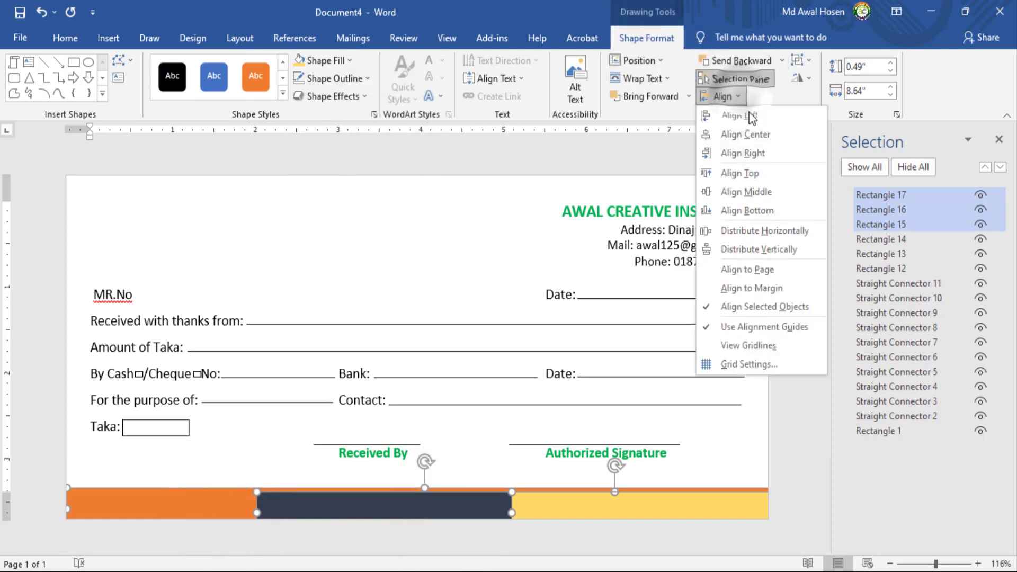
{"action": "left_click", "coordinate": [753, 192]}
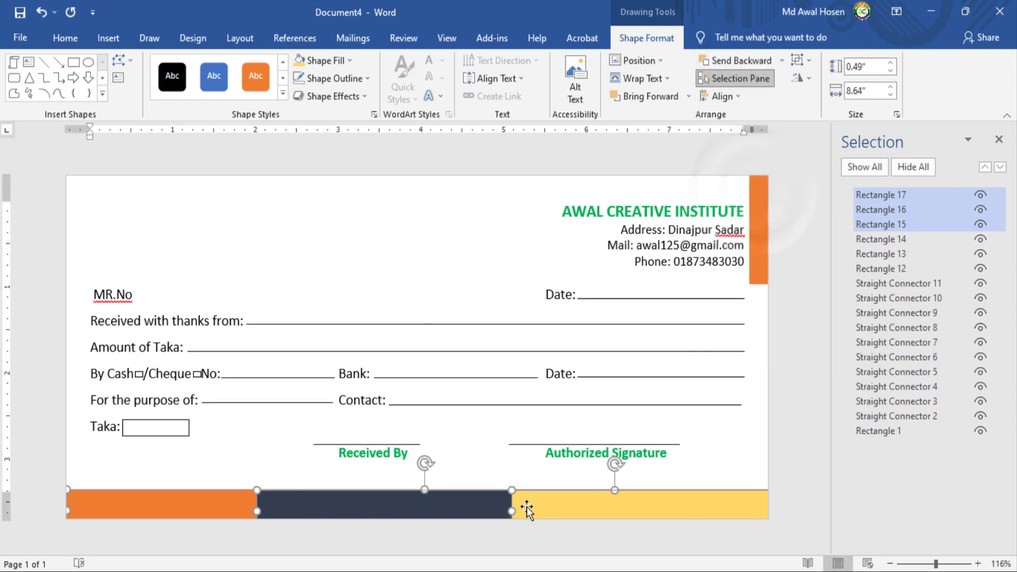
{"action": "left_click", "coordinate": [741, 97]}
{"action": "left_click", "coordinate": [743, 173]}
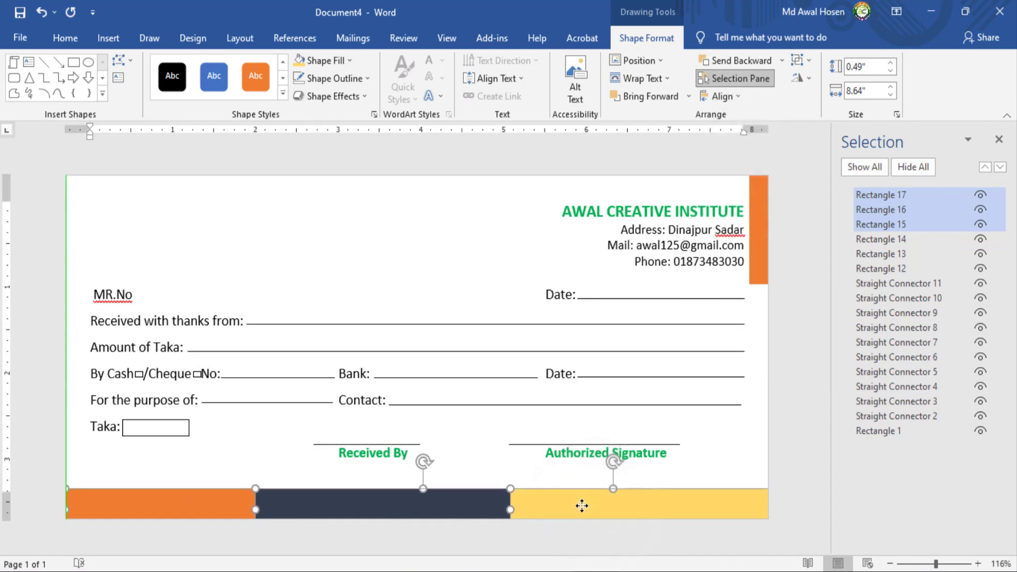
{"action": "left_click_drag", "start_coordinate": [594, 507], "coordinate": [570, 506]}
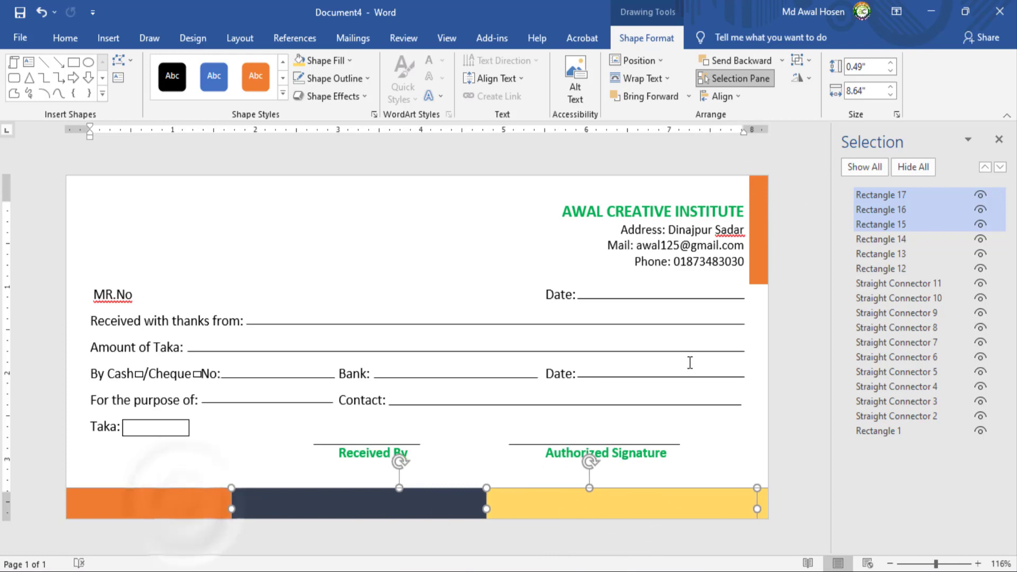
Adjust the dark and yellow bars so the three footer bars adjoin seamlessly
{"action": "left_click", "coordinate": [684, 355]}
{"action": "left_click", "coordinate": [419, 508]}
{"action": "left_click_drag", "start_coordinate": [390, 509], "coordinate": [409, 505]}
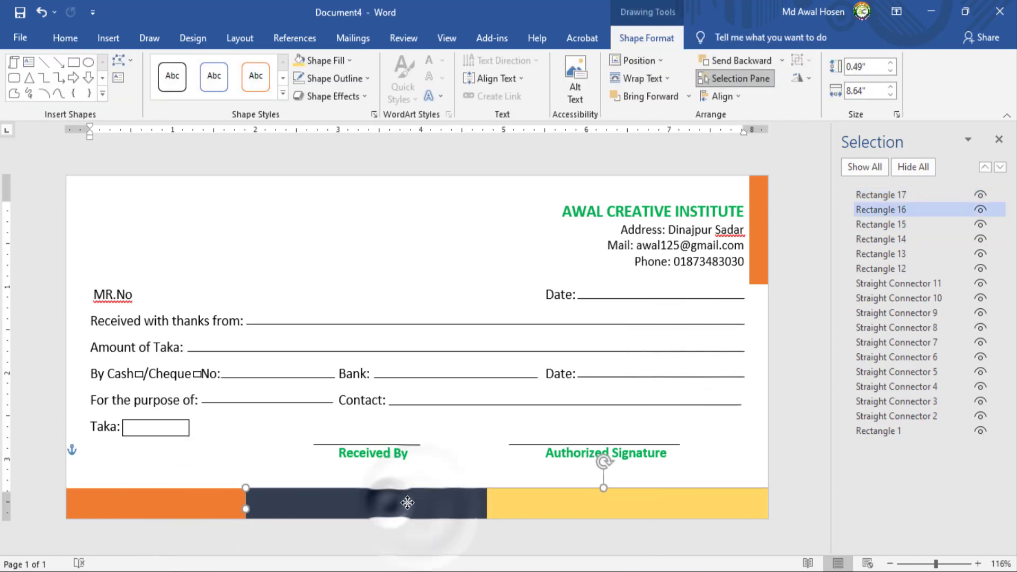
{"action": "left_click", "coordinate": [575, 509]}
{"action": "left_click", "coordinate": [575, 509]}
{"action": "left_click_drag", "start_coordinate": [552, 505], "coordinate": [593, 505]}
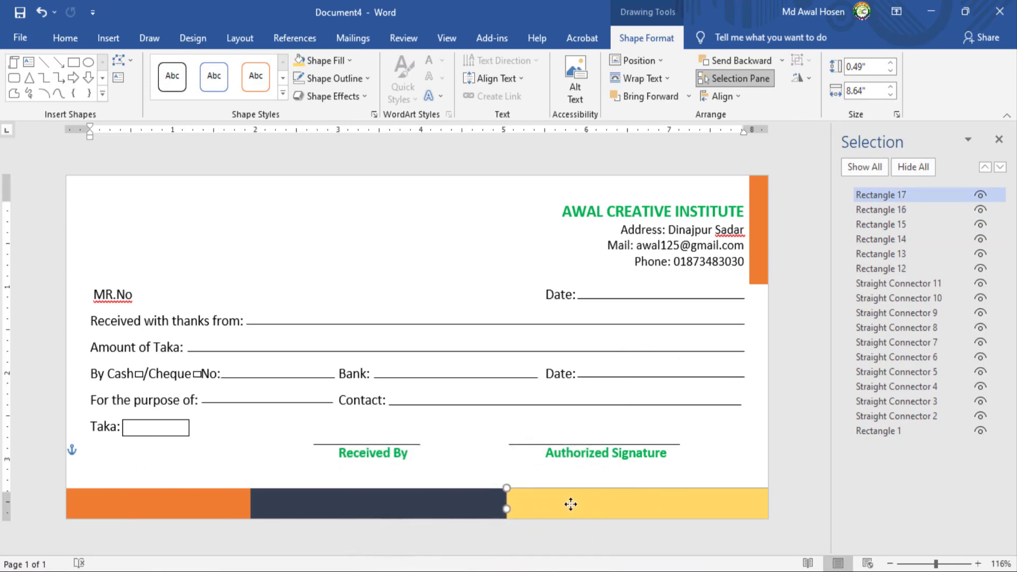
{"action": "left_click", "coordinate": [465, 503]}
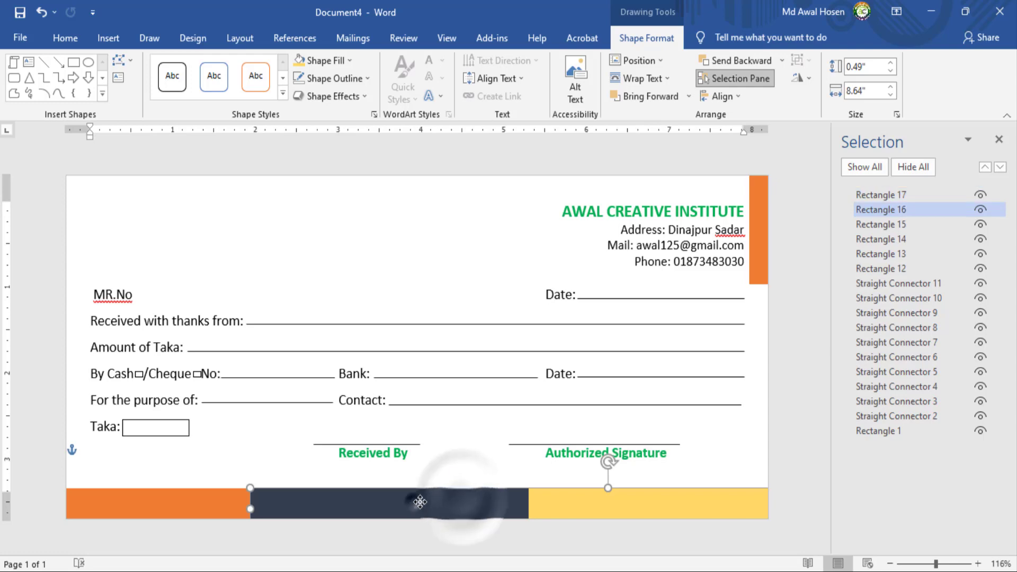
{"action": "left_click_drag", "start_coordinate": [418, 505], "coordinate": [434, 504]}
{"action": "left_click", "coordinate": [865, 512]}
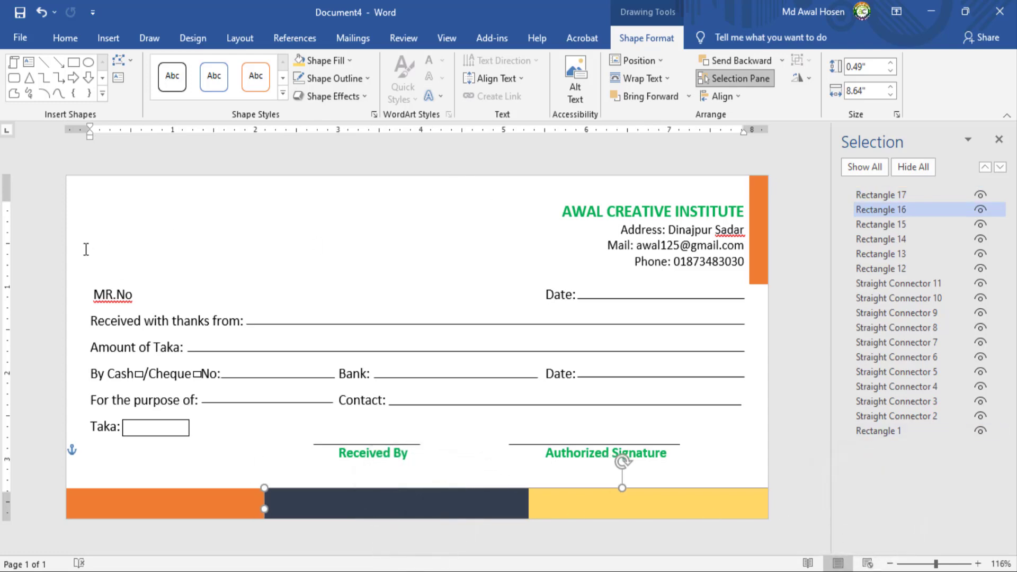
Draw an orange oval with no outline and drag it partly off the top-left corner
{"action": "left_click", "coordinate": [89, 63]}
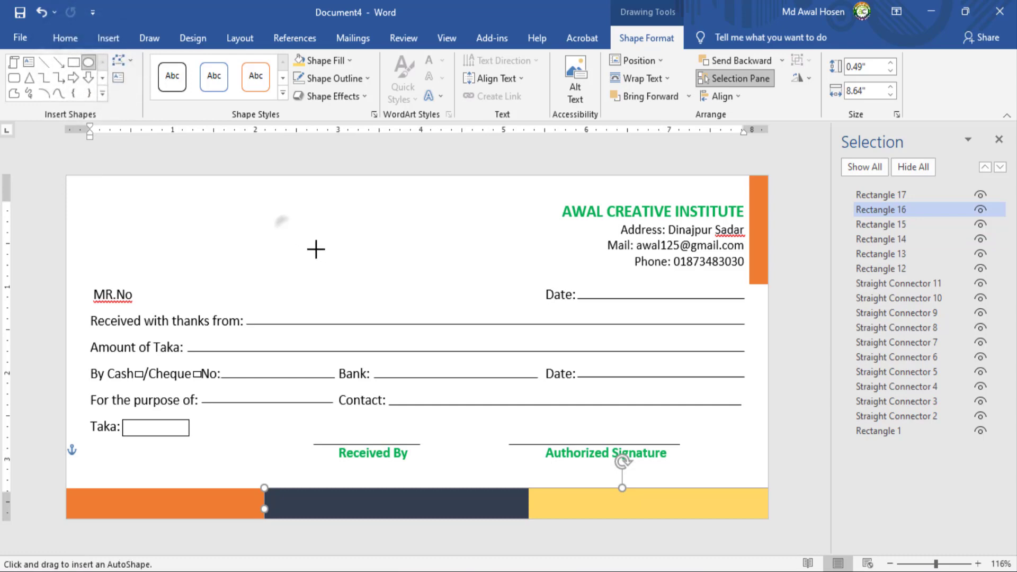
{"action": "left_click_drag", "start_coordinate": [282, 224], "coordinate": [414, 362]}
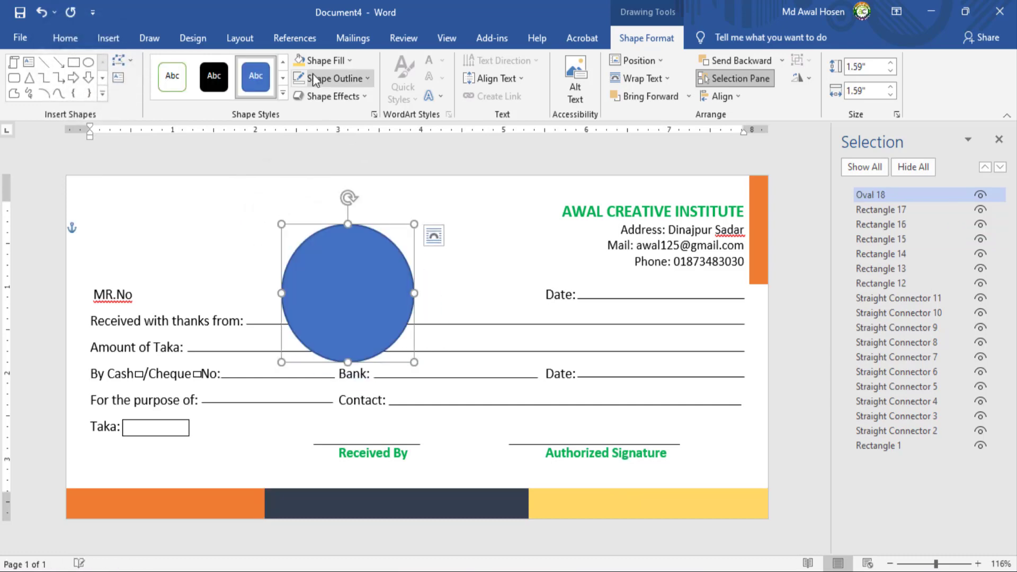
{"action": "left_click", "coordinate": [351, 60]}
{"action": "left_click", "coordinate": [362, 95]}
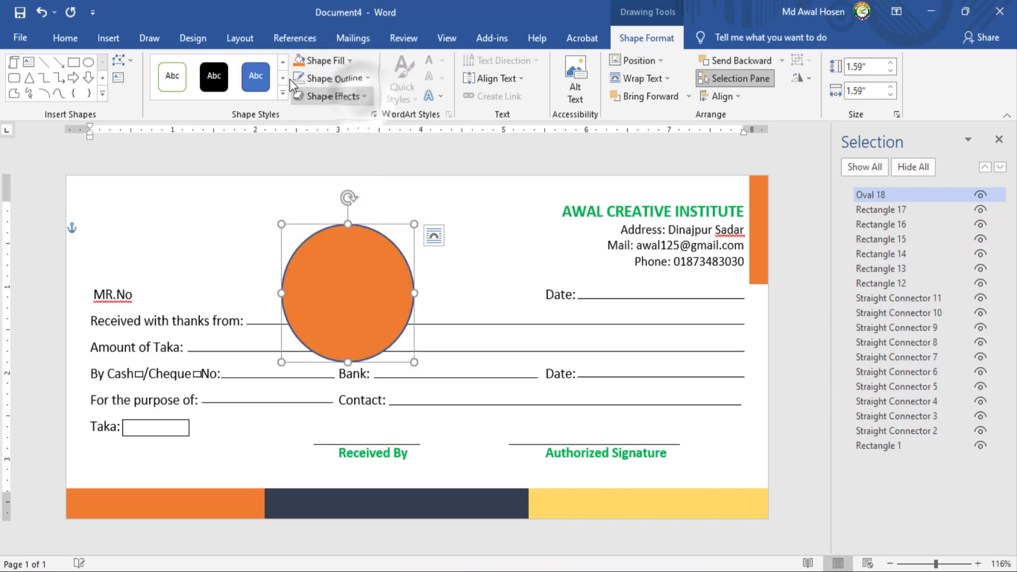
{"action": "left_click", "coordinate": [357, 78]}
{"action": "left_click", "coordinate": [336, 211]}
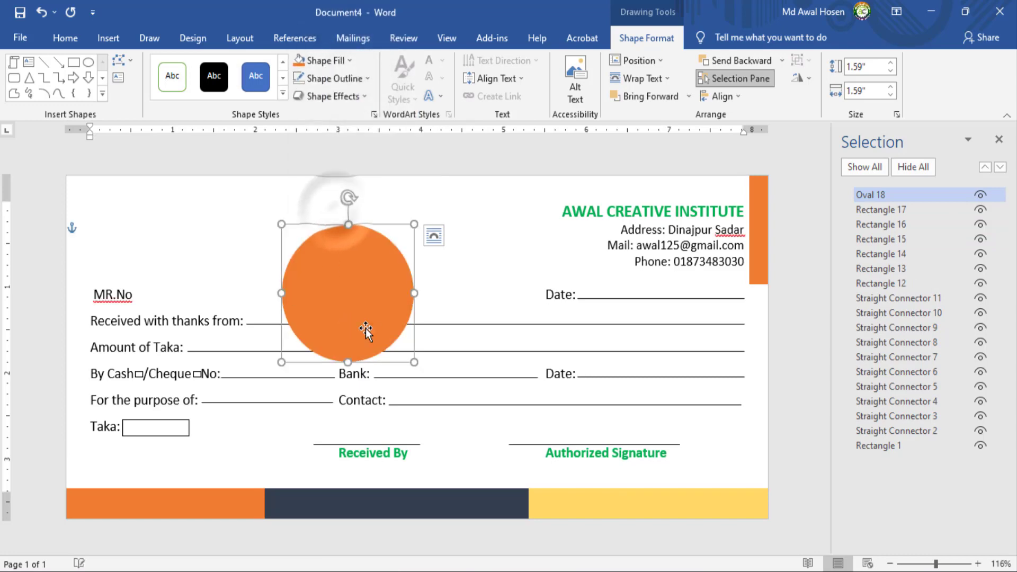
{"action": "left_click_drag", "start_coordinate": [365, 328], "coordinate": [76, 197]}
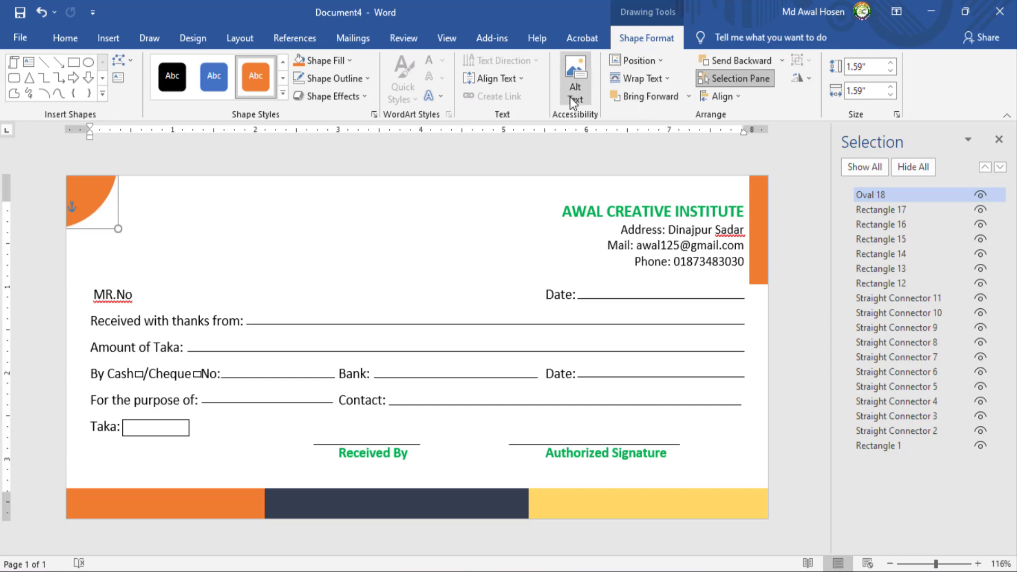
{"action": "left_click", "coordinate": [59, 46]}
Insert a simple text box and set its wrapping to In Front of Text
{"action": "left_click", "coordinate": [112, 41]}
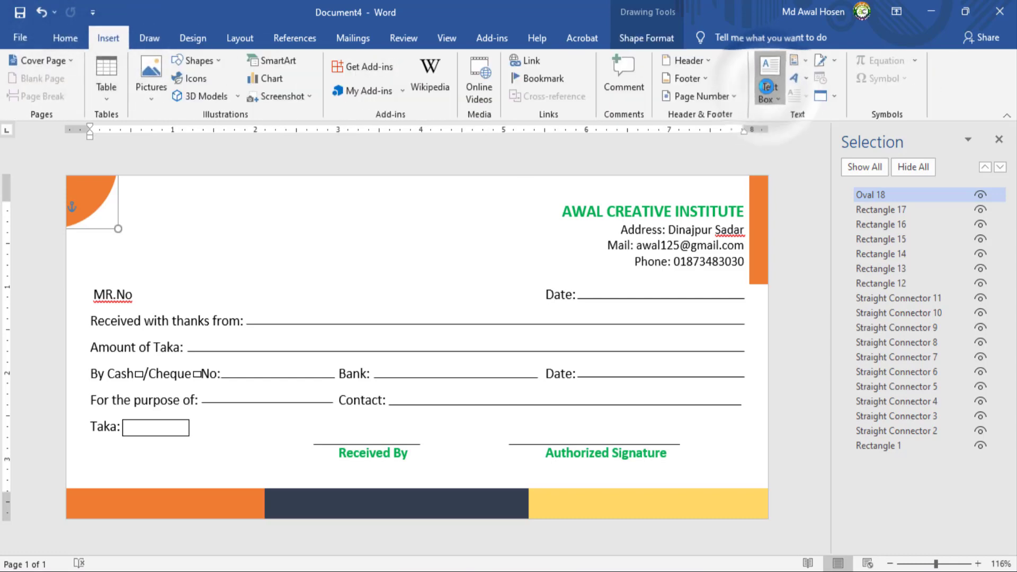
{"action": "left_click", "coordinate": [775, 80]}
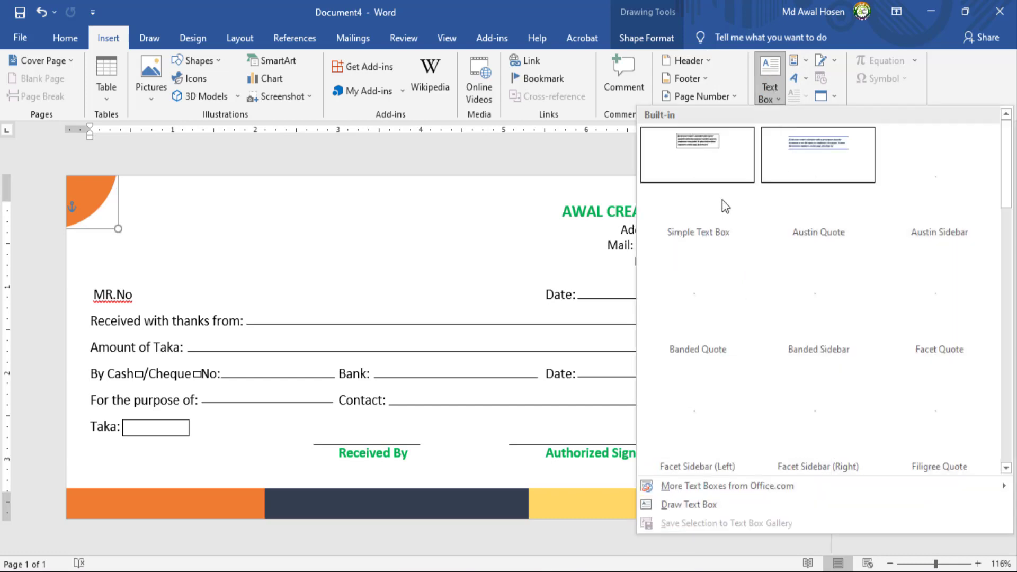
{"action": "left_click", "coordinate": [701, 158]}
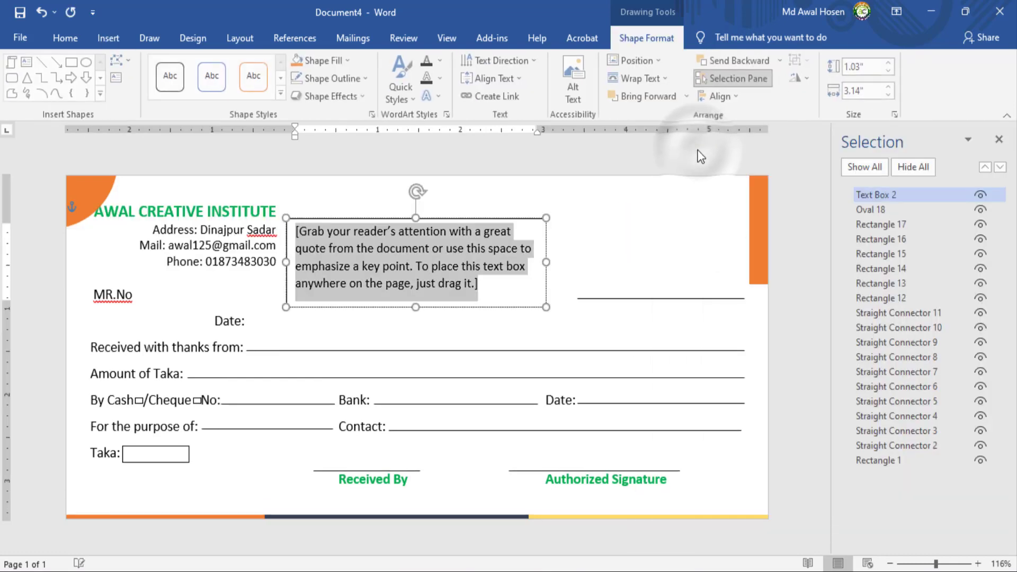
{"action": "left_click", "coordinate": [666, 80]}
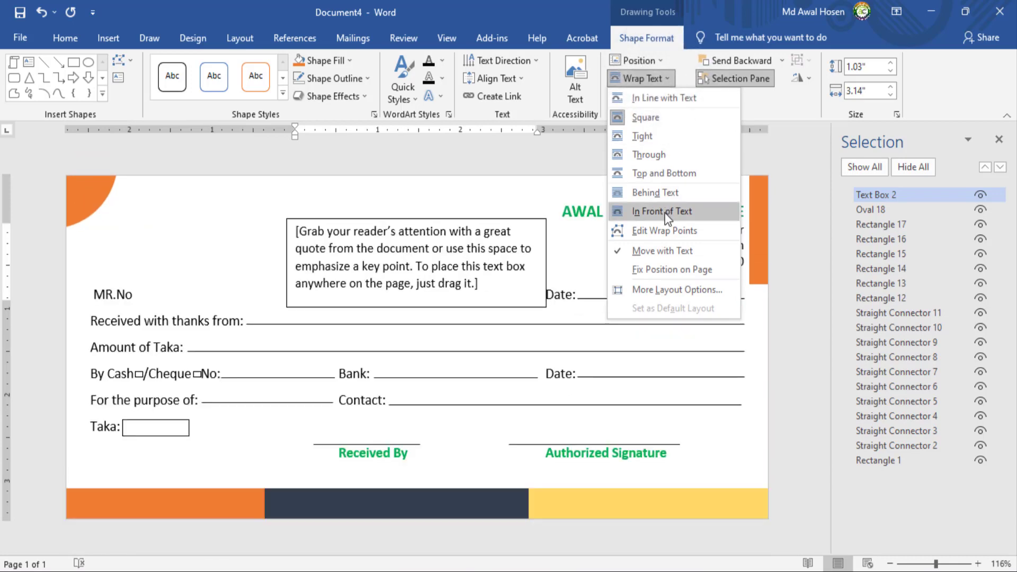
{"action": "left_click", "coordinate": [680, 212]}
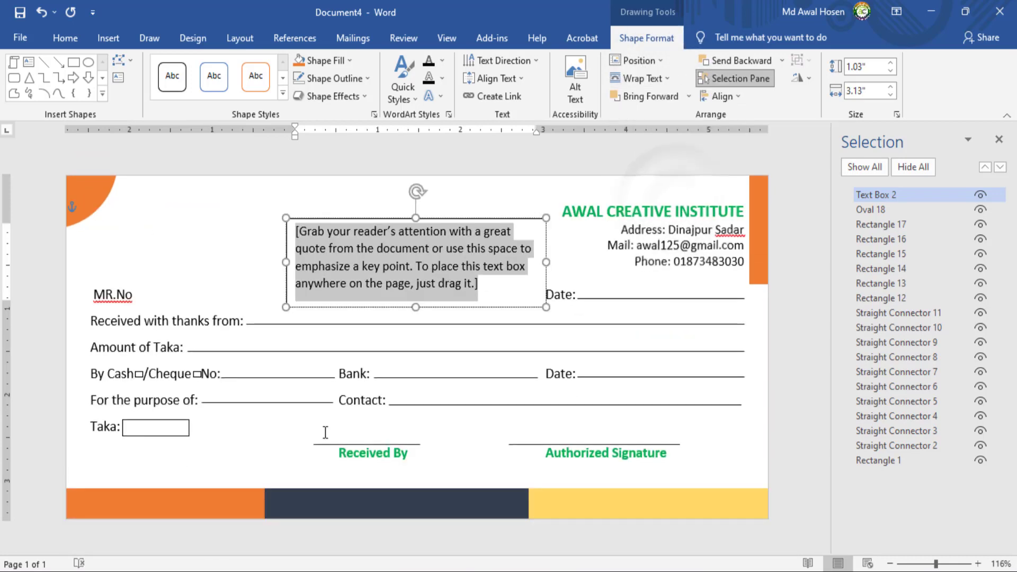
Paste the Bengali line from Notepad into the text box and shrink the box to fit
{"action": "key", "text": "alt+Tab"}
{"action": "left_click_drag", "start_coordinate": [404, 216], "coordinate": [249, 214]}
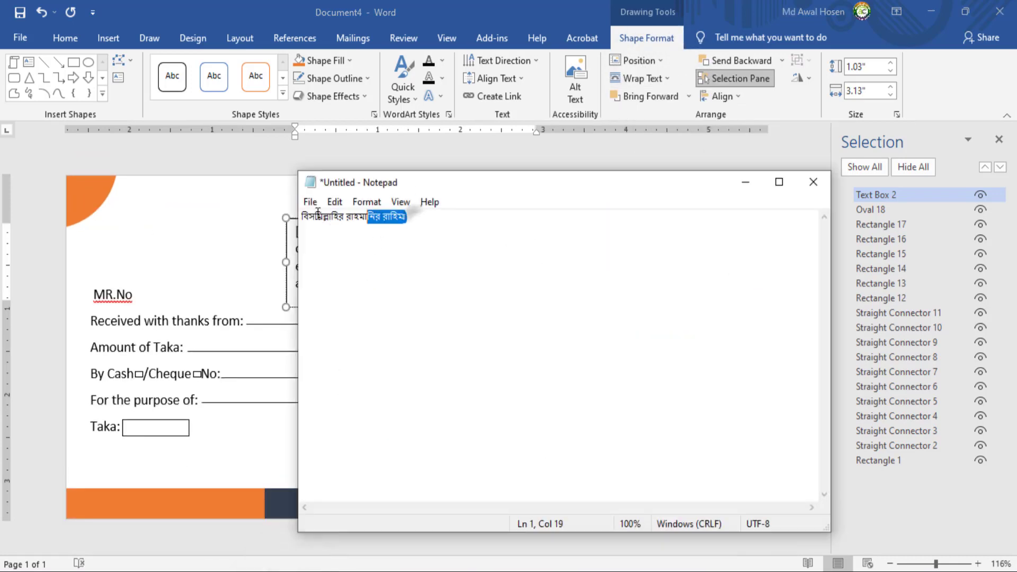
{"action": "left_click", "coordinate": [749, 181]}
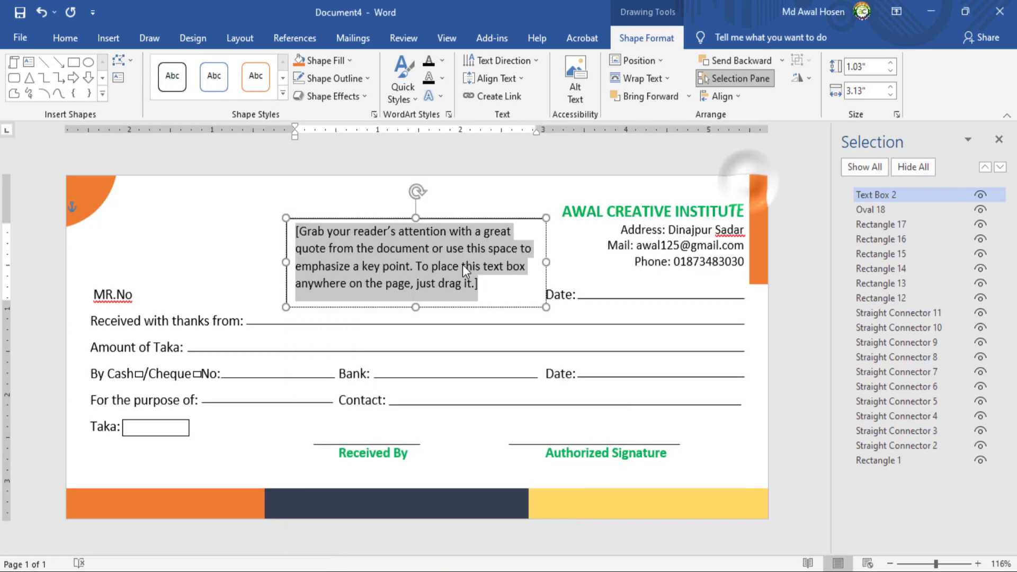
{"action": "left_click", "coordinate": [463, 265]}
{"action": "key", "text": "ctrl+v"}
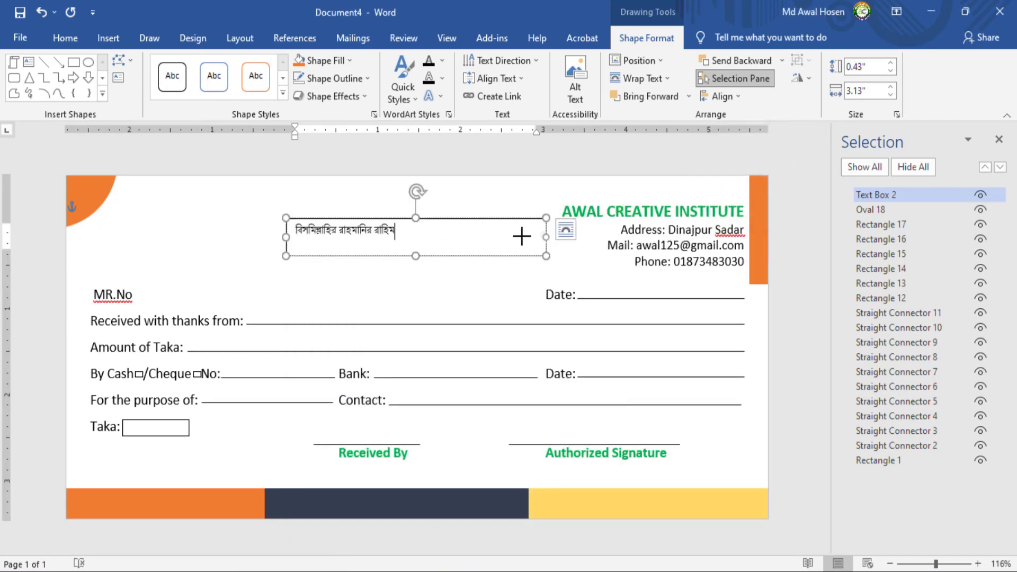
{"action": "left_click_drag", "start_coordinate": [545, 238], "coordinate": [413, 238]}
{"action": "left_click_drag", "start_coordinate": [351, 257], "coordinate": [351, 250]}
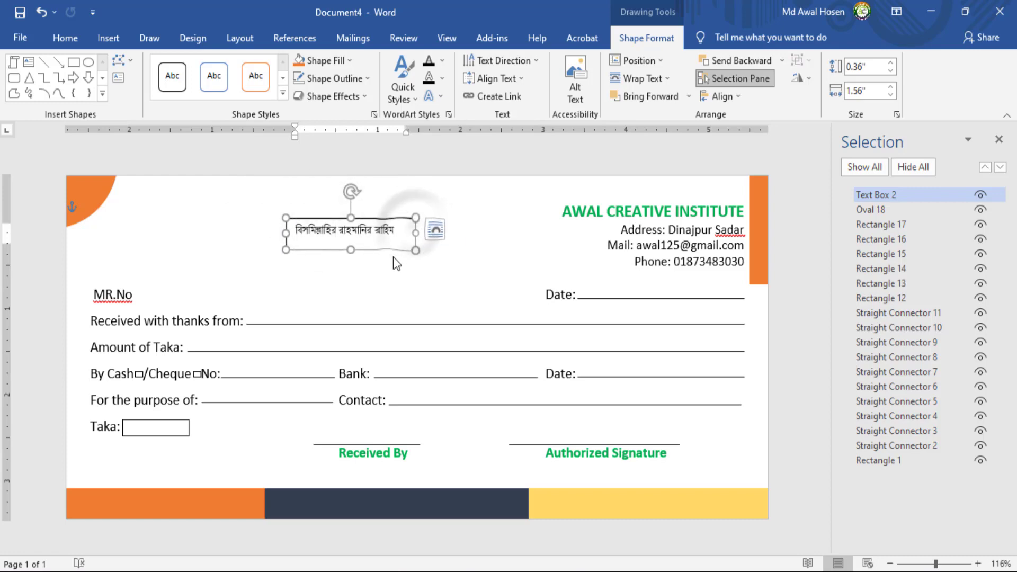
Set the text box's wrapping to Behind Text
{"action": "left_click", "coordinate": [403, 267]}
{"action": "left_click", "coordinate": [408, 238]}
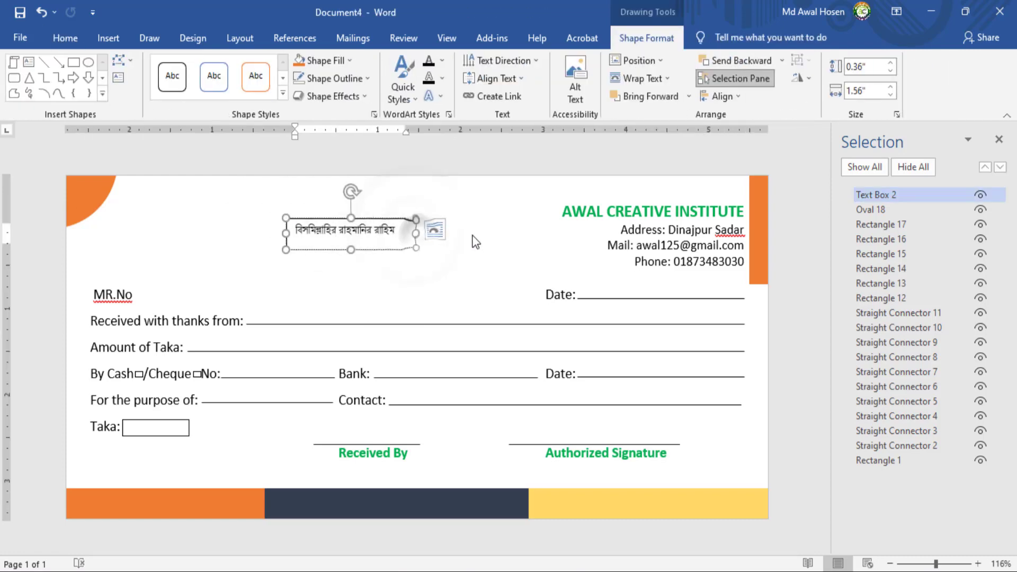
{"action": "left_click", "coordinate": [671, 77]}
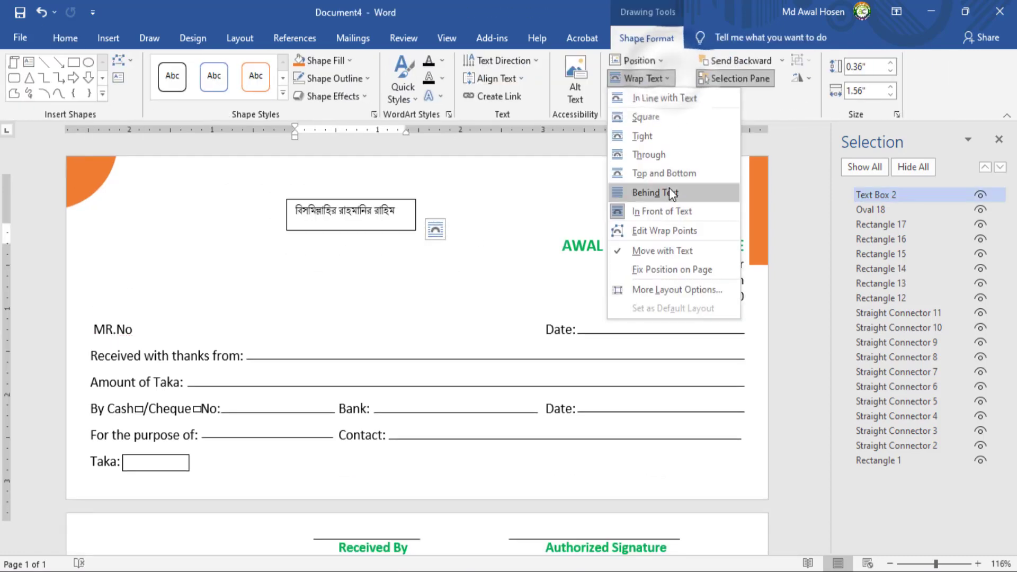
{"action": "left_click", "coordinate": [669, 190]}
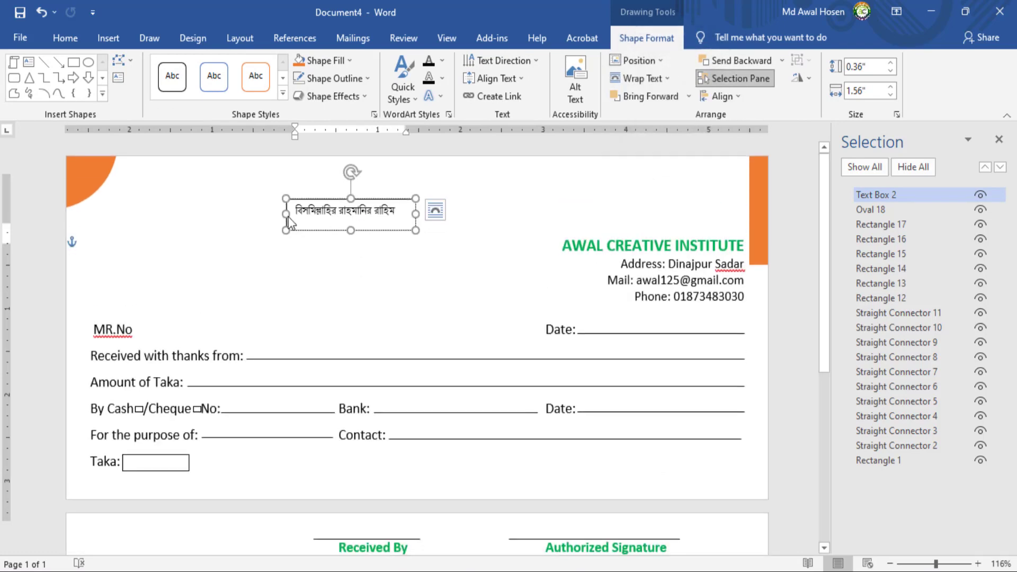
{"action": "left_click", "coordinate": [283, 215]}
Make the Bengali heading bold at size 16, widen the box, and move it up
{"action": "left_click", "coordinate": [103, 40]}
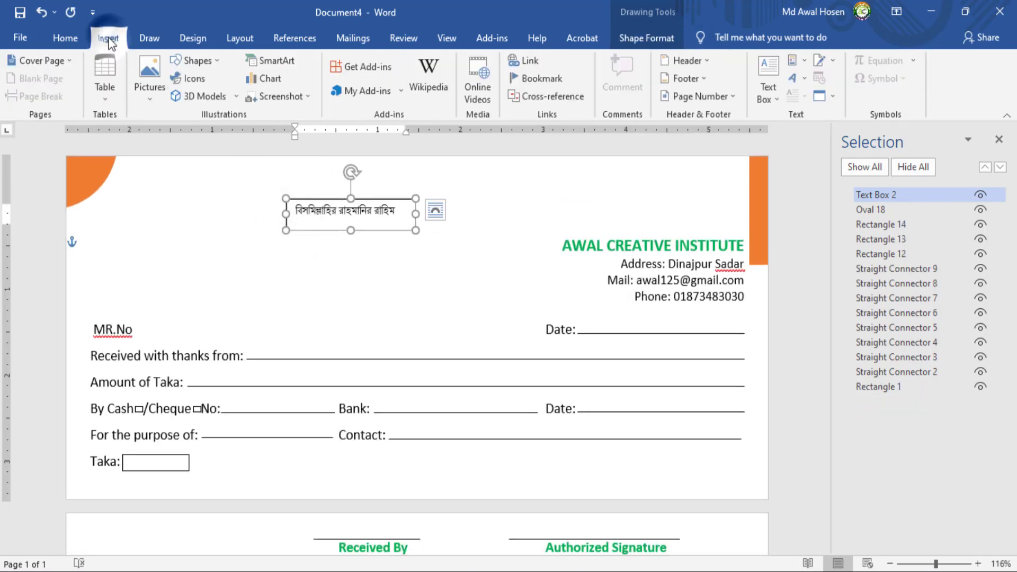
{"action": "left_click", "coordinate": [74, 40]}
{"action": "left_click", "coordinate": [74, 91]}
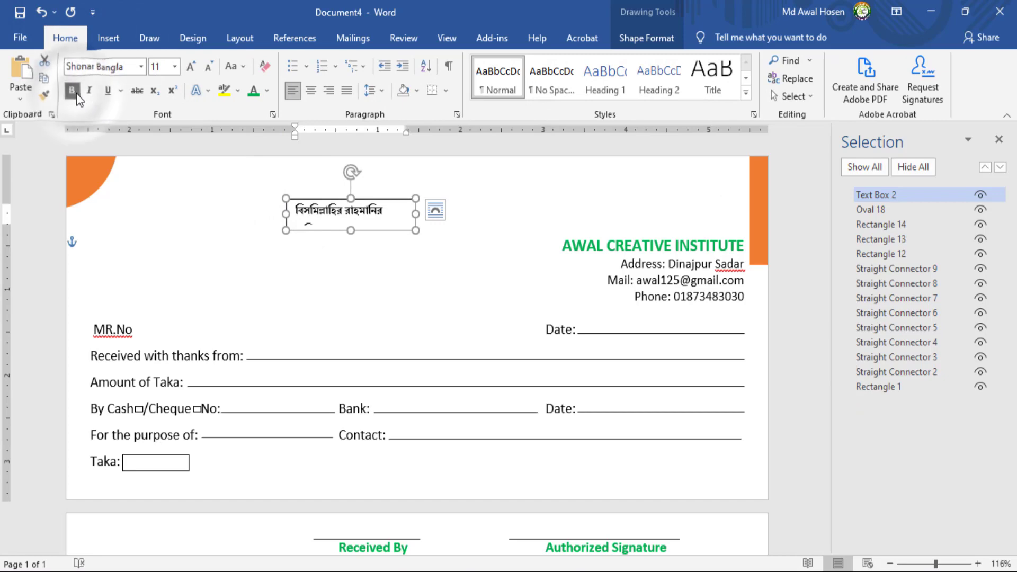
{"action": "left_click", "coordinate": [416, 214]}
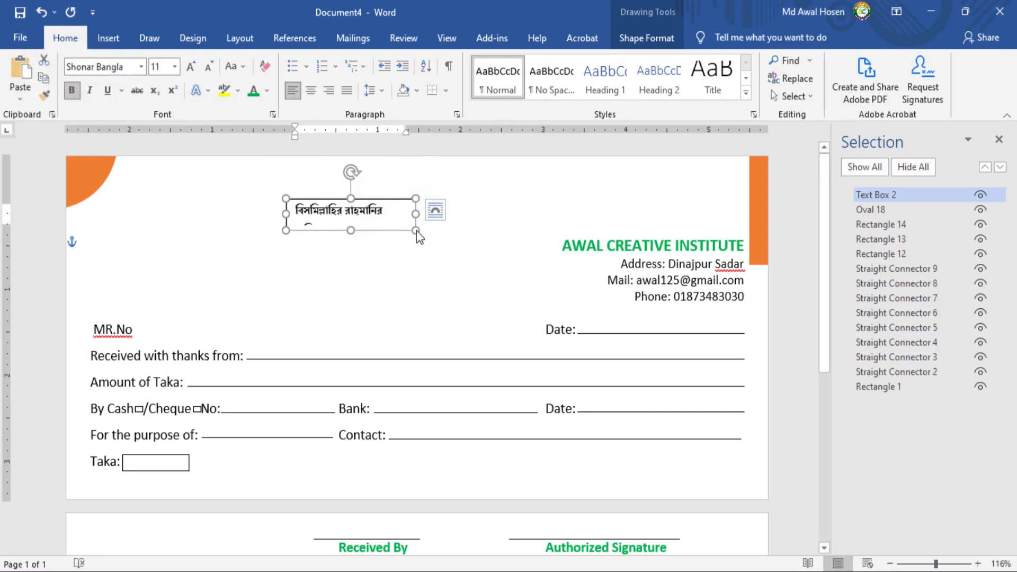
{"action": "left_click_drag", "start_coordinate": [417, 231], "coordinate": [540, 225]}
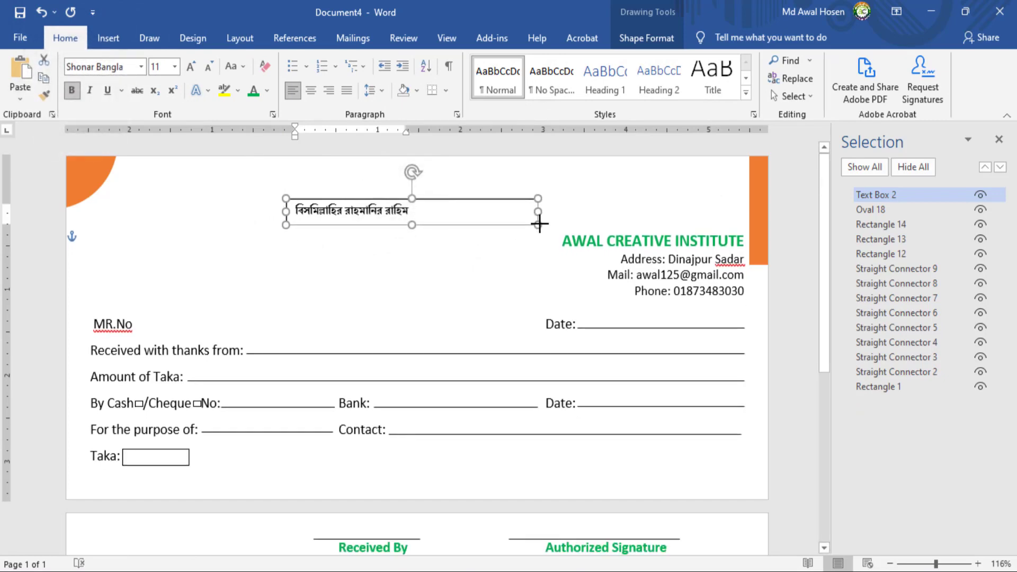
{"action": "left_click", "coordinate": [192, 68]}
{"action": "left_click", "coordinate": [192, 68]}
{"action": "left_click", "coordinate": [192, 68]}
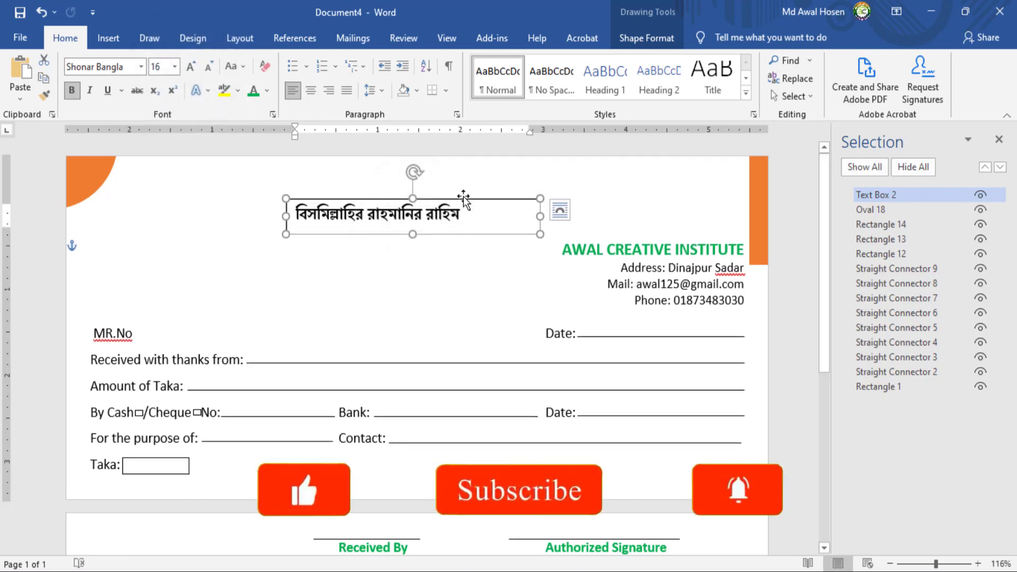
{"action": "left_click_drag", "start_coordinate": [466, 199], "coordinate": [468, 179]}
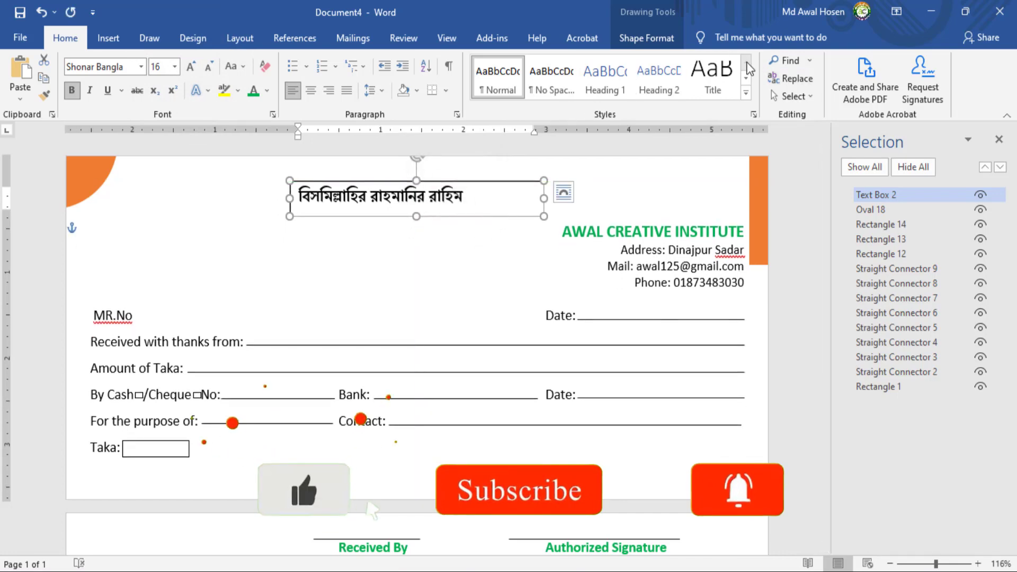
Centre the heading box at the top, in front of text, with no border or fill, narrowed
{"action": "left_click", "coordinate": [667, 37]}
{"action": "left_click", "coordinate": [642, 78]}
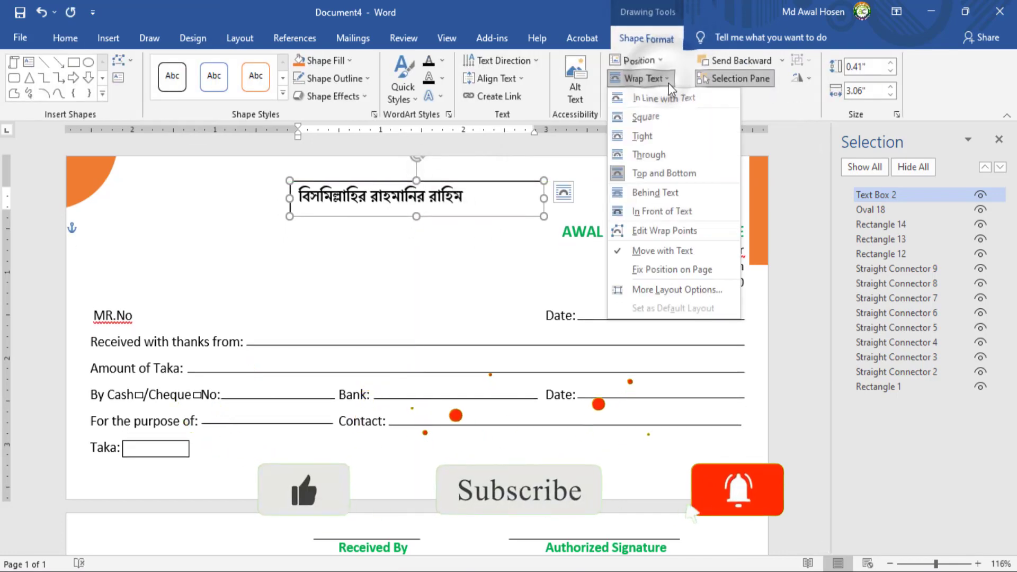
{"action": "left_click", "coordinate": [662, 211]}
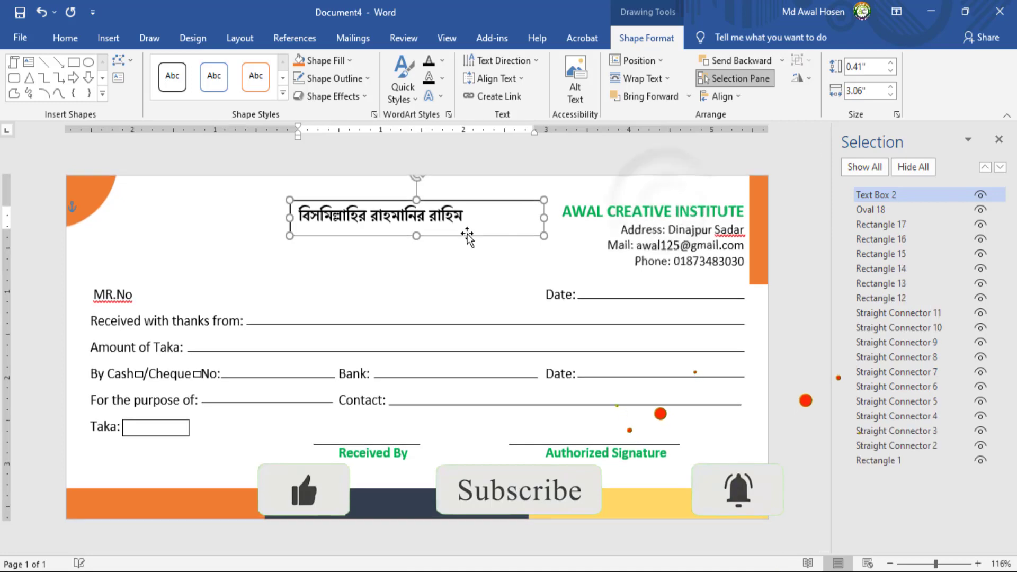
{"action": "mouse_move", "coordinate": [461, 225]}
{"action": "left_mouse_down"}
{"action": "mouse_move", "coordinate": [458, 243]}
{"action": "mouse_move", "coordinate": [479, 233]}
{"action": "left_mouse_up"}
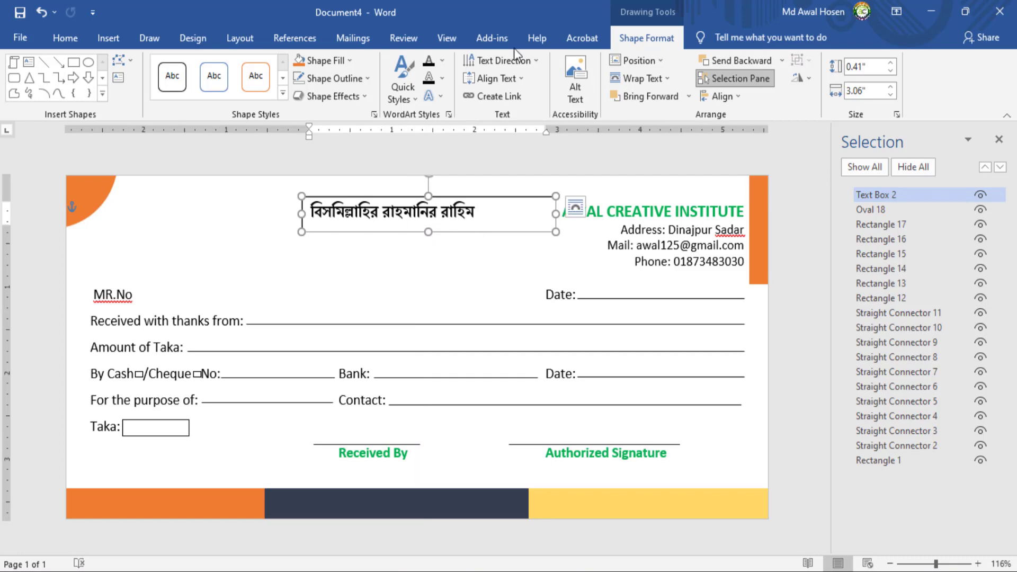
{"action": "left_click", "coordinate": [367, 78]}
{"action": "left_click", "coordinate": [352, 216]}
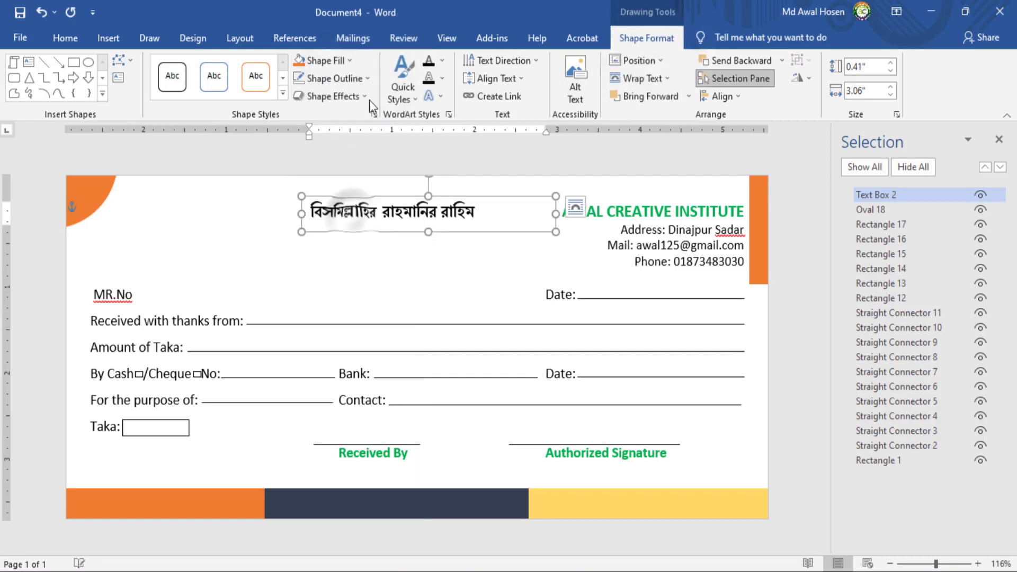
{"action": "left_click", "coordinate": [357, 60]}
{"action": "left_click", "coordinate": [322, 196]}
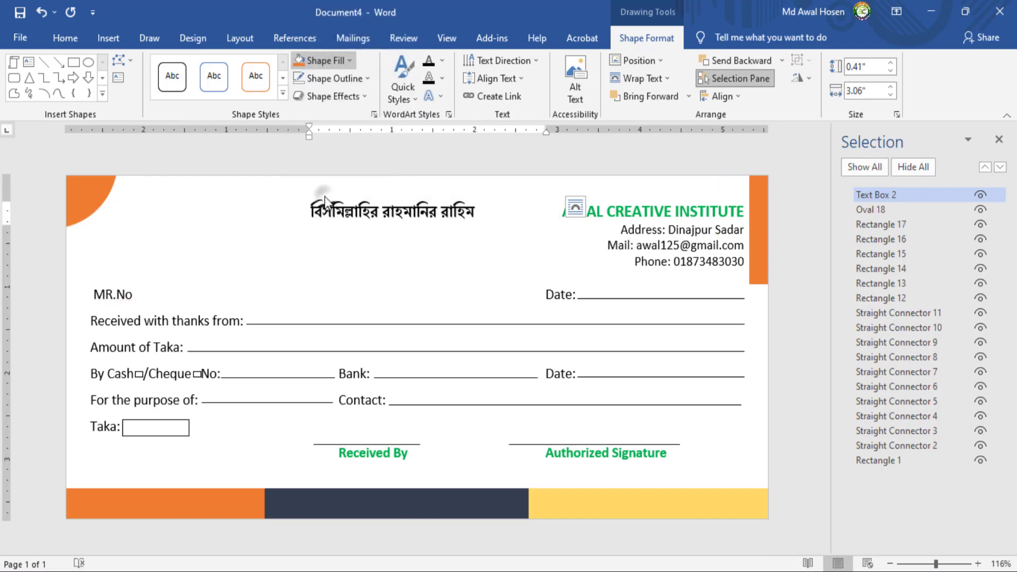
{"action": "mouse_move", "coordinate": [556, 214]}
{"action": "left_mouse_down"}
{"action": "mouse_move", "coordinate": [482, 214]}
{"action": "mouse_move", "coordinate": [494, 214]}
{"action": "mouse_move", "coordinate": [473, 232]}
{"action": "left_mouse_up"}
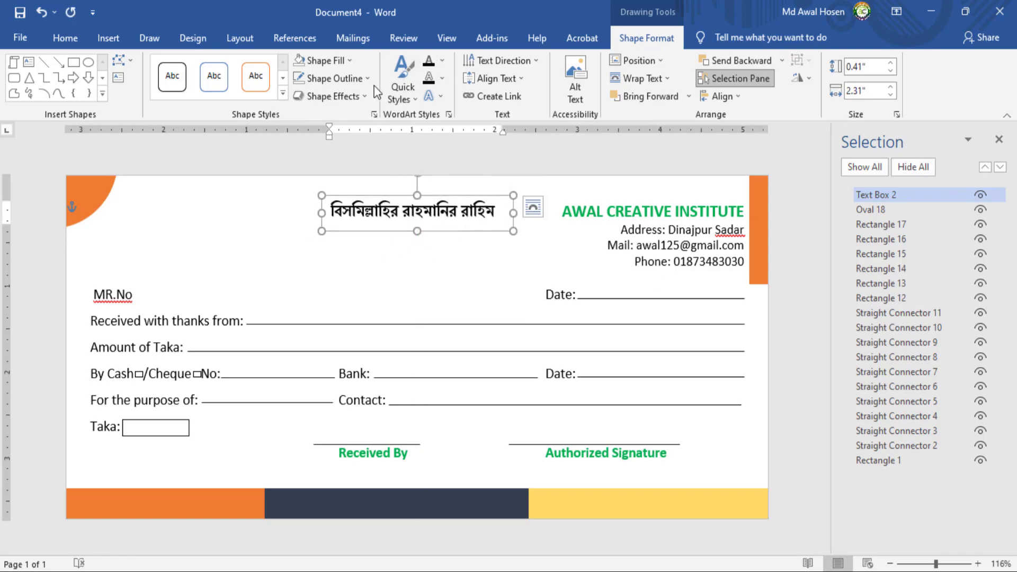
{"action": "left_click", "coordinate": [116, 42]}
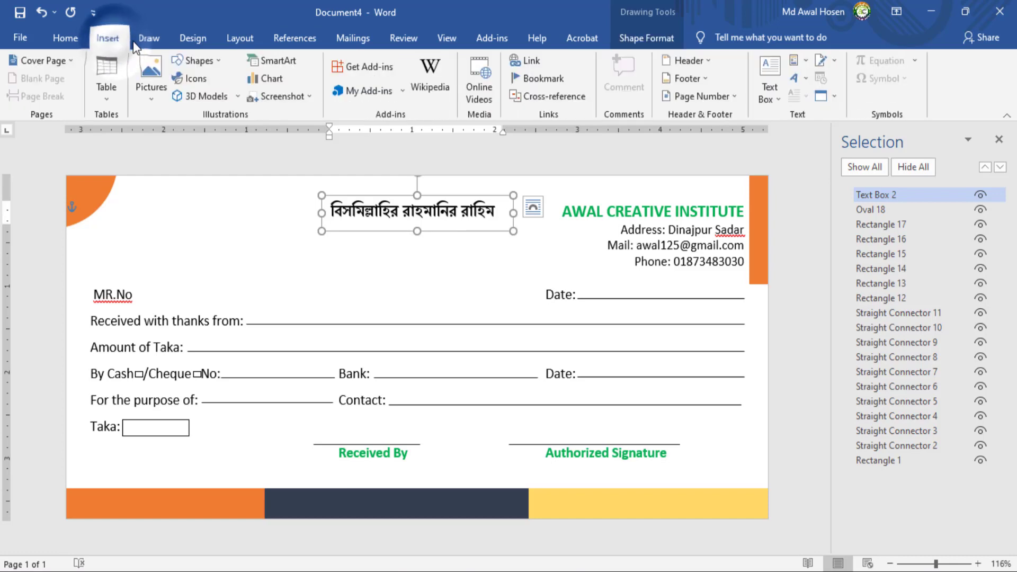
Draw a diagonal-corners-rounded rectangle beneath the heading, round its corners more, and prepare it for text
{"action": "left_click", "coordinate": [214, 58]}
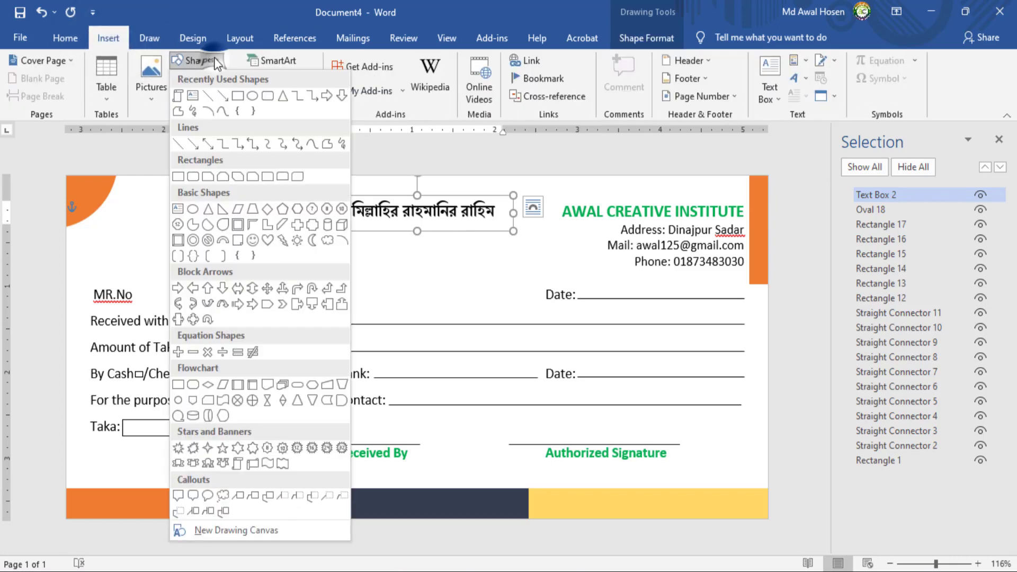
{"action": "left_click", "coordinate": [297, 176]}
{"action": "left_click_drag", "start_coordinate": [327, 248], "coordinate": [519, 285]}
{"action": "mouse_move", "coordinate": [334, 248]}
{"action": "left_mouse_down"}
{"action": "mouse_move", "coordinate": [365, 279]}
{"action": "mouse_move", "coordinate": [406, 266]}
{"action": "left_mouse_up"}
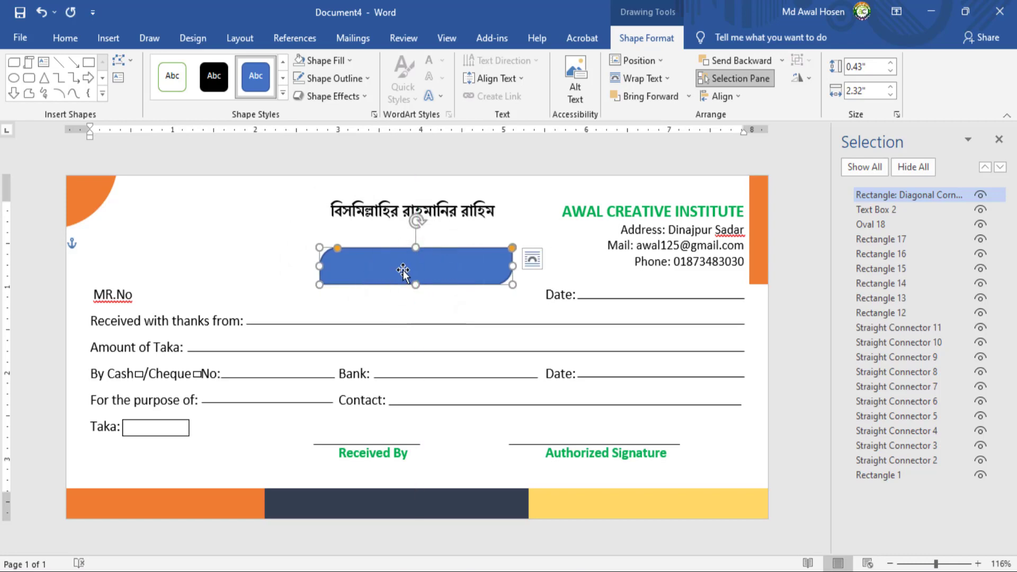
{"action": "right_click", "coordinate": [409, 266]}
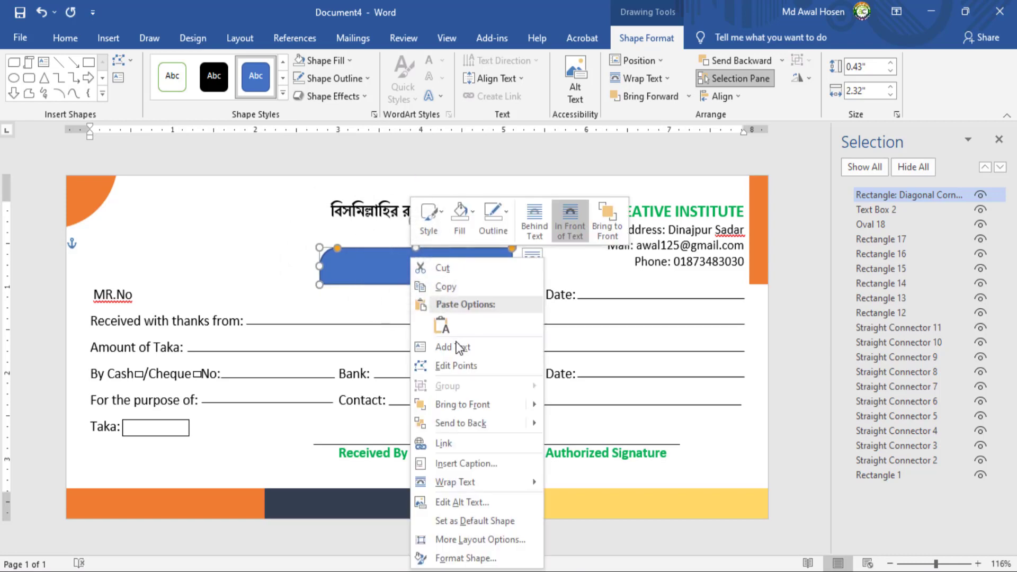
{"action": "left_click", "coordinate": [454, 353]}
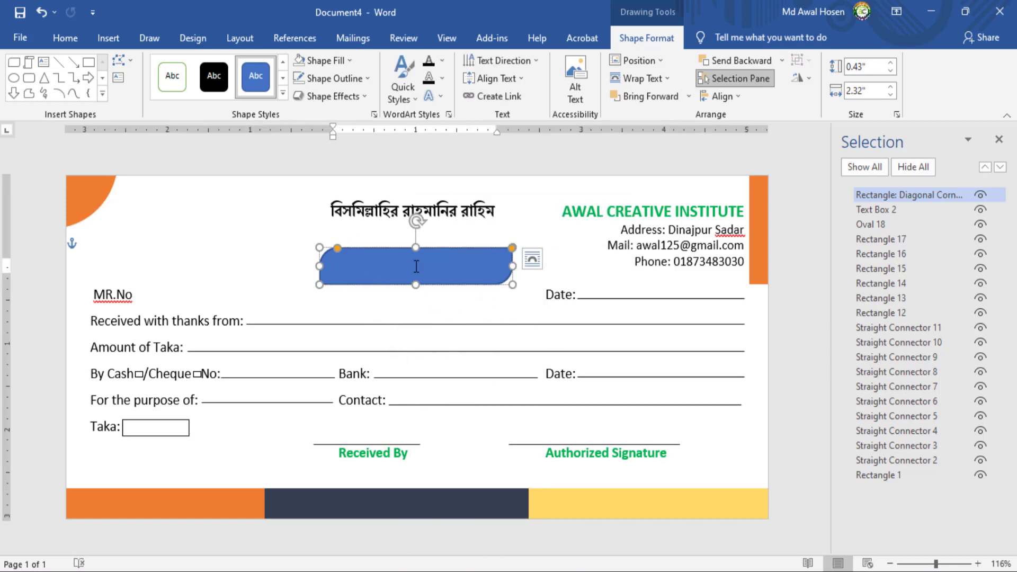
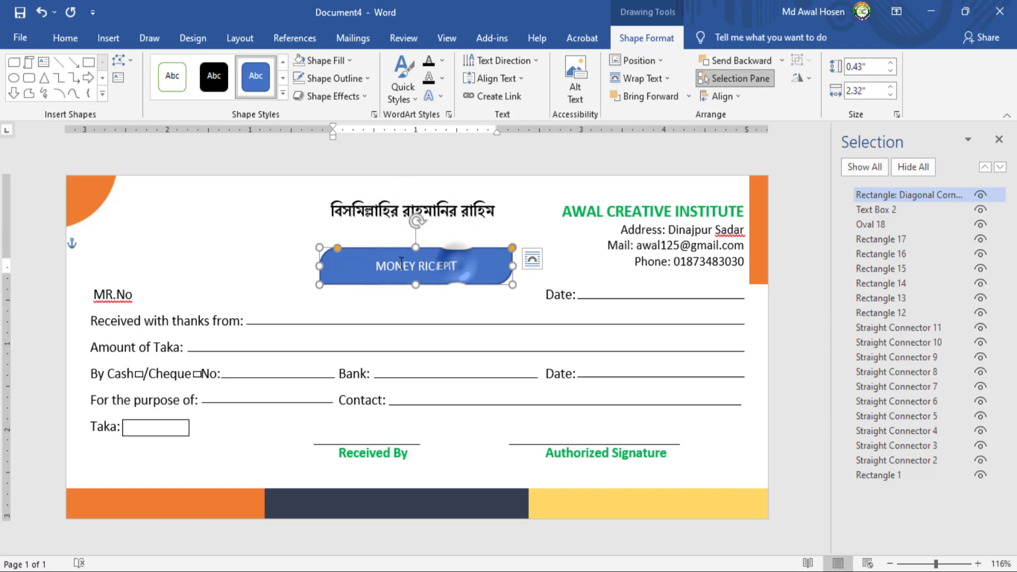
Make the MONEY RICEPIT banner text bold at 14 pt and the banner slightly taller
{"action": "left_click_drag", "start_coordinate": [458, 266], "coordinate": [374, 266]}
{"action": "left_click", "coordinate": [76, 36]}
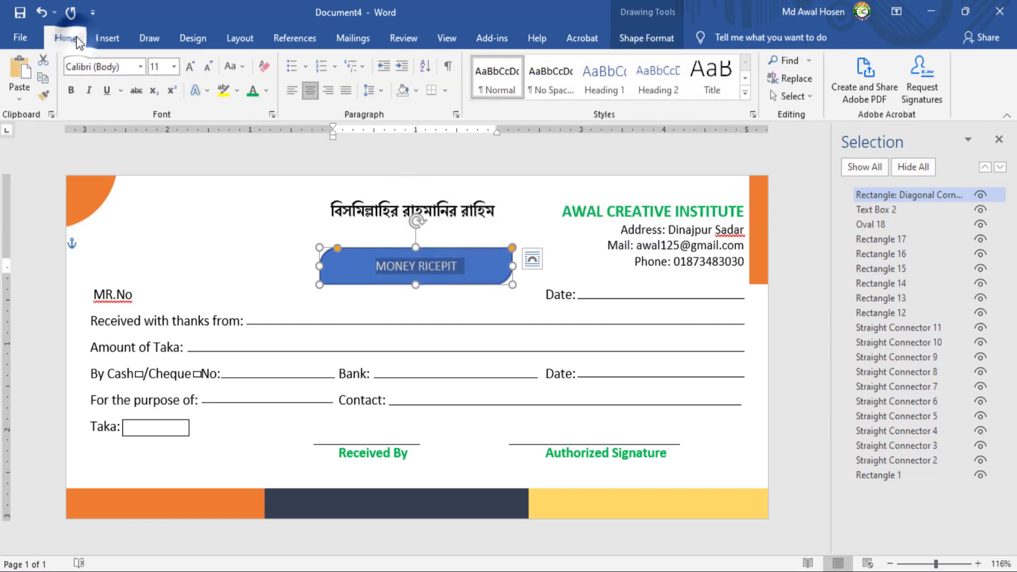
{"action": "left_click", "coordinate": [73, 91]}
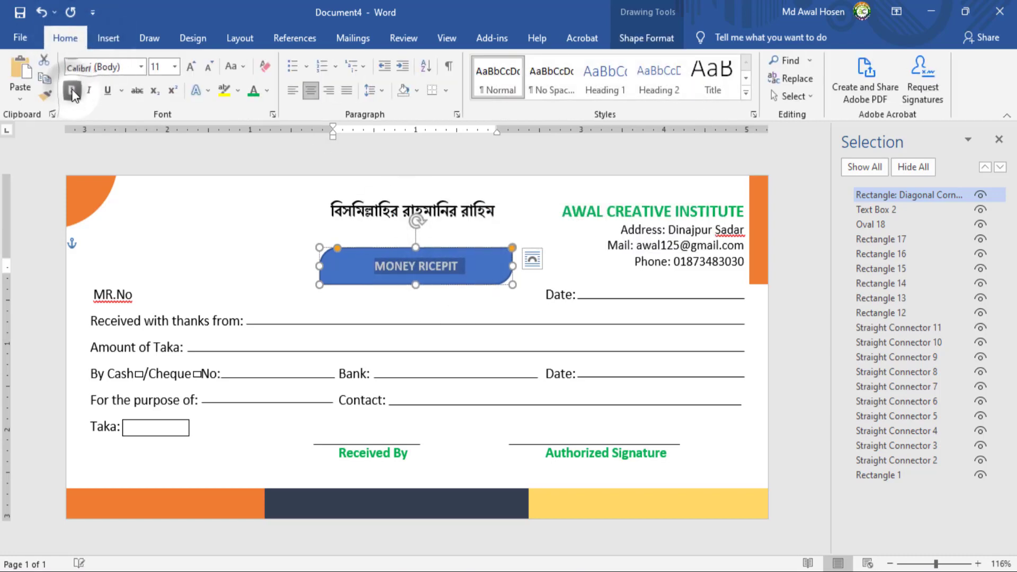
{"action": "left_click", "coordinate": [192, 67]}
{"action": "left_click", "coordinate": [192, 67]}
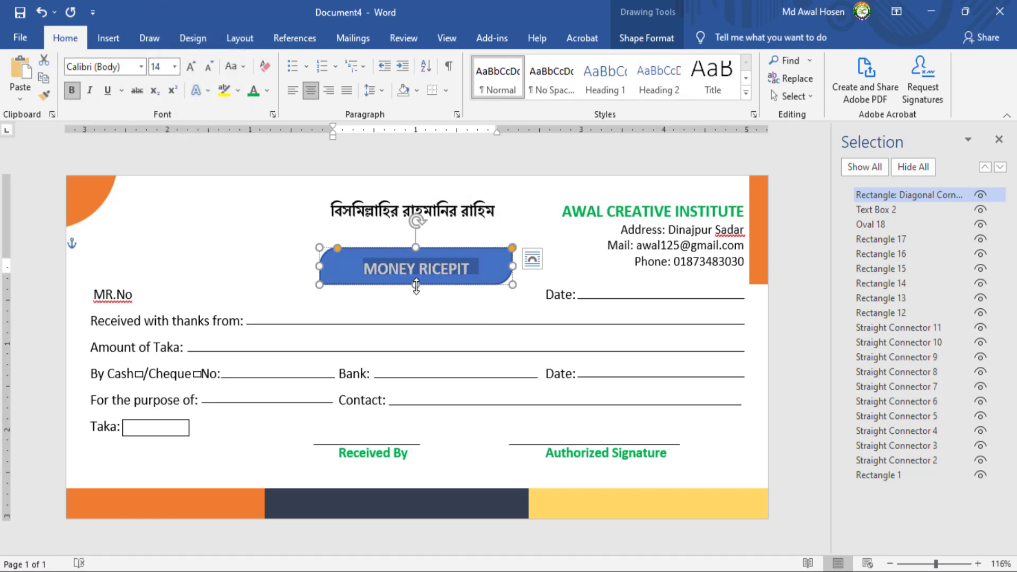
{"action": "left_click_drag", "start_coordinate": [416, 285], "coordinate": [416, 286]}
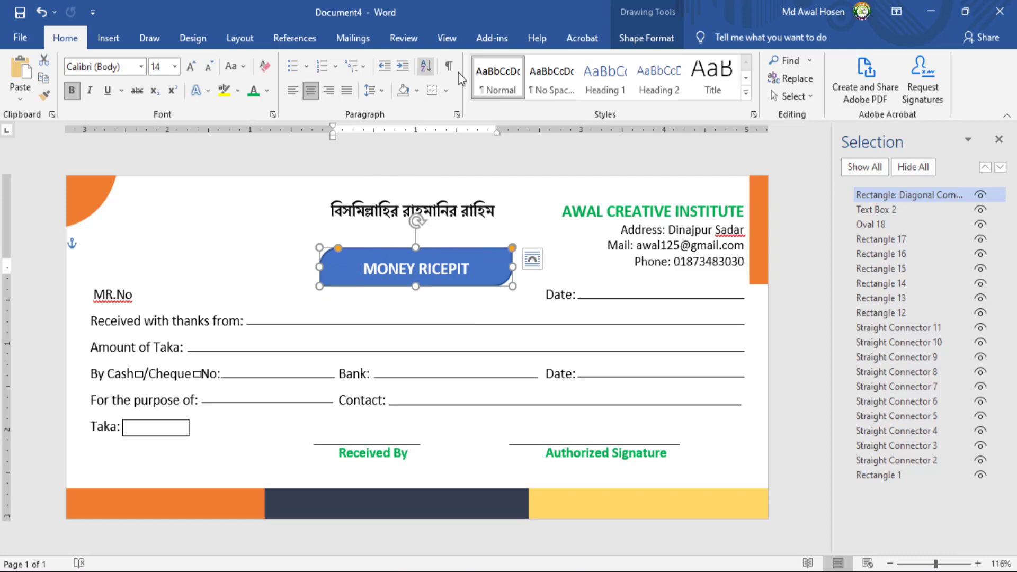
Remove the banner's outline and fill it orange
{"action": "left_click", "coordinate": [620, 37]}
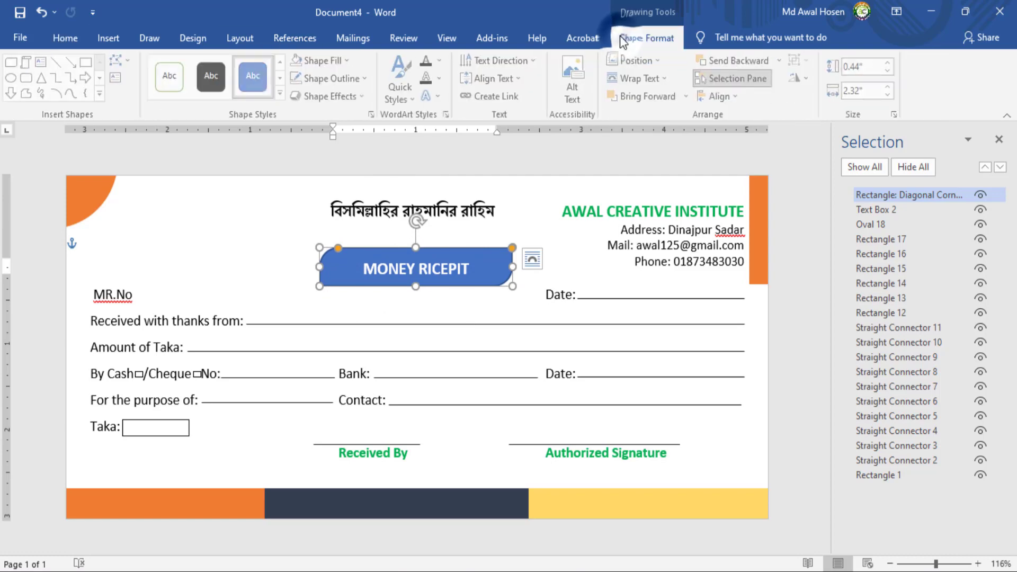
{"action": "left_click", "coordinate": [364, 79]}
{"action": "left_click", "coordinate": [339, 209]}
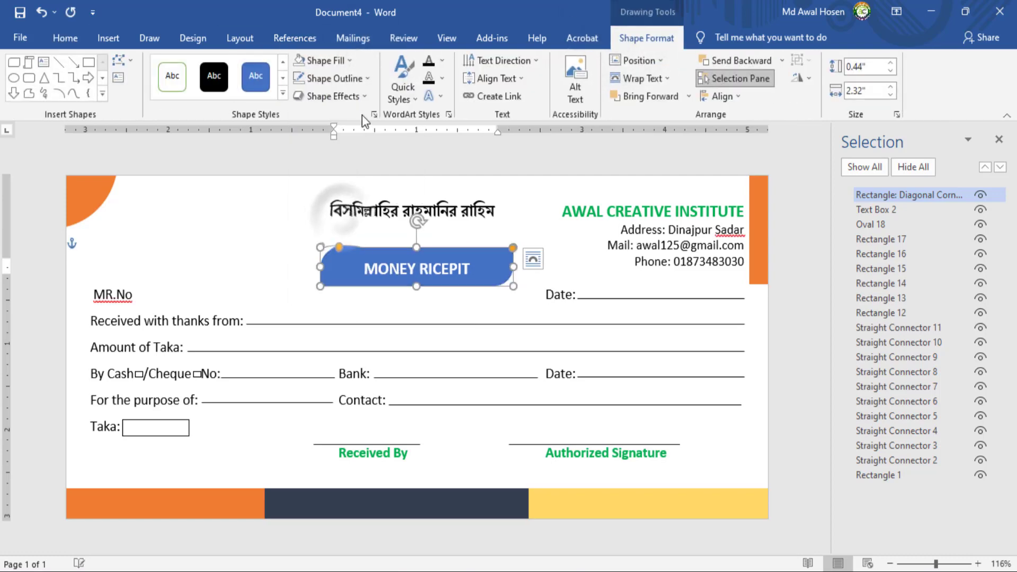
{"action": "left_click", "coordinate": [349, 60]}
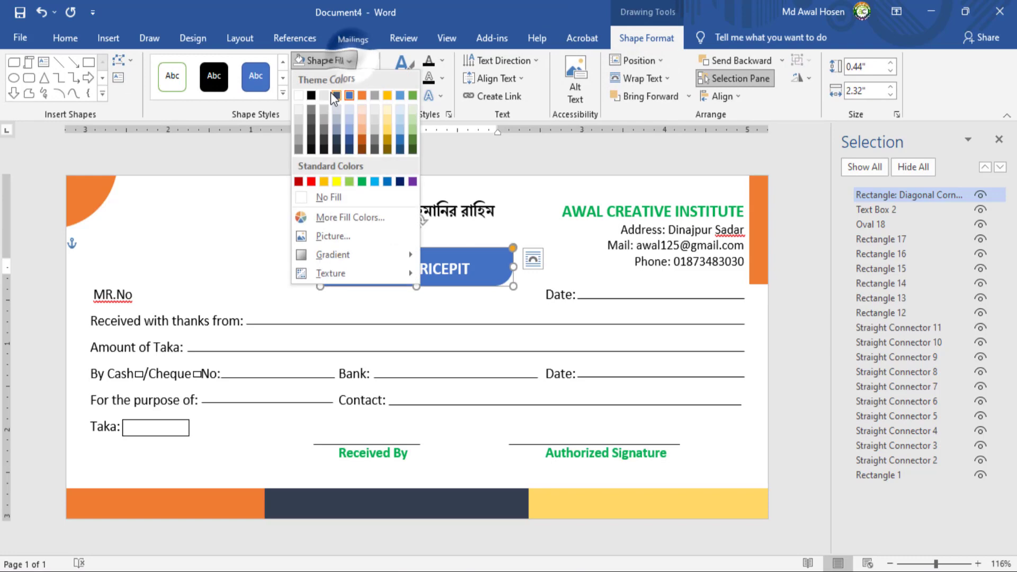
{"action": "left_click", "coordinate": [361, 96]}
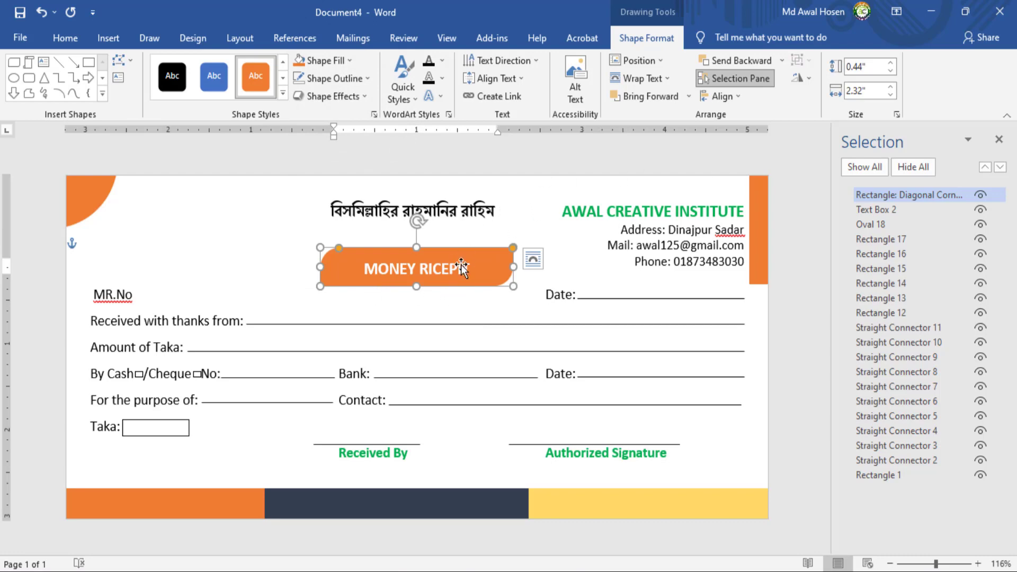
Try a reflection under the orange banner in Format Shape, then set it back to none
{"action": "right_click", "coordinate": [500, 251]}
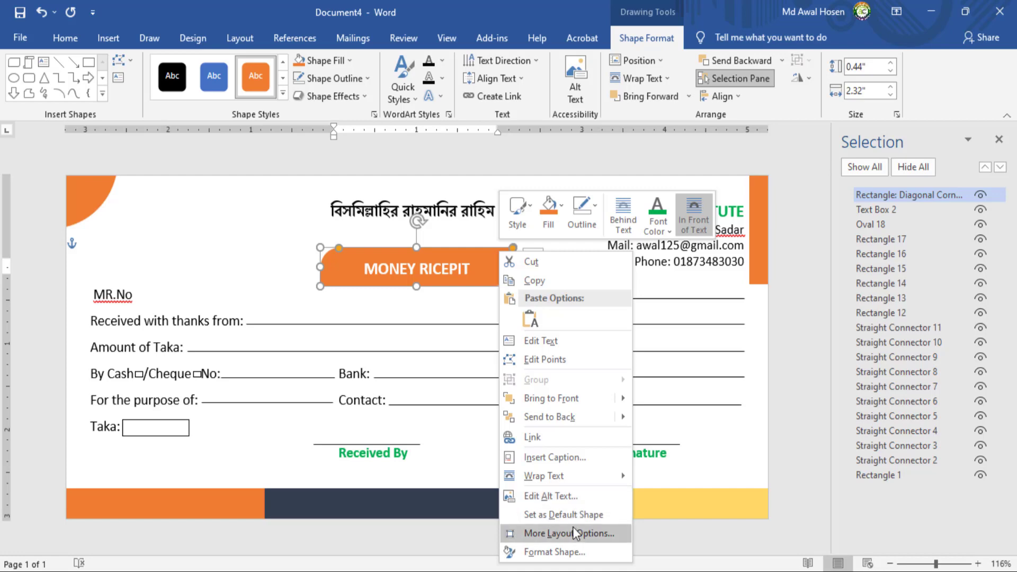
{"action": "left_click", "coordinate": [532, 552]}
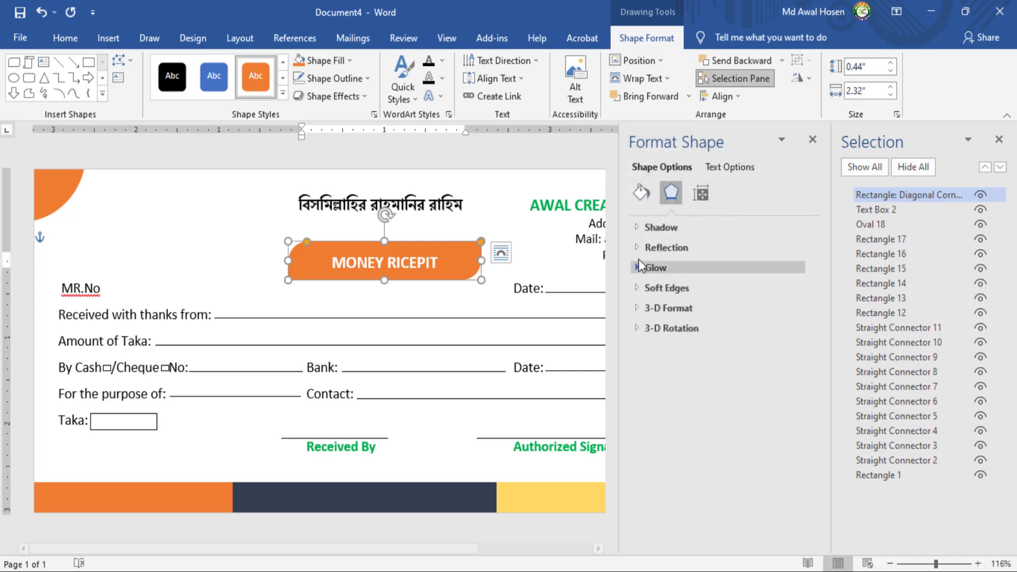
{"action": "left_click", "coordinate": [640, 249]}
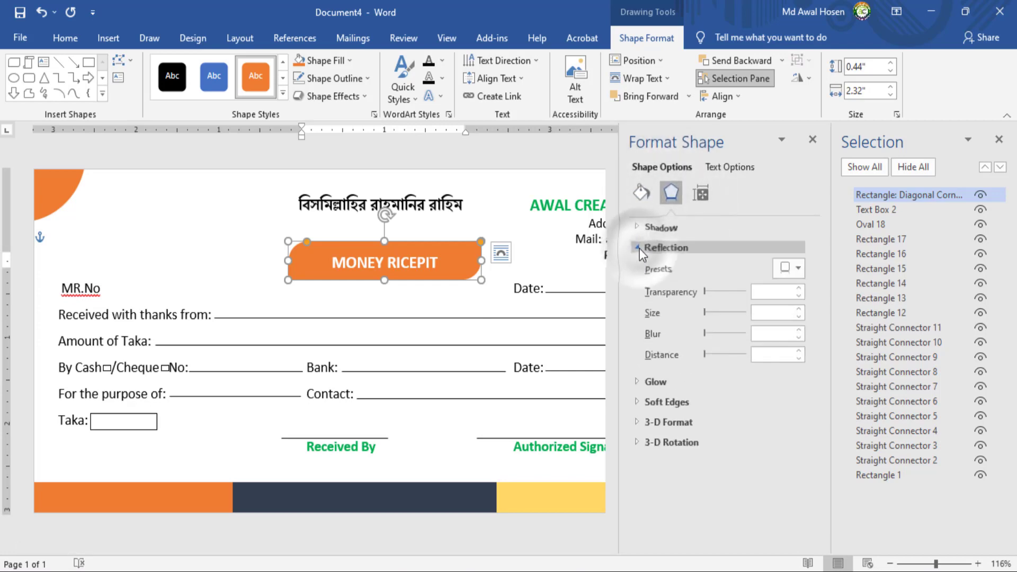
{"action": "left_click", "coordinate": [802, 269]}
{"action": "left_click", "coordinate": [834, 419]}
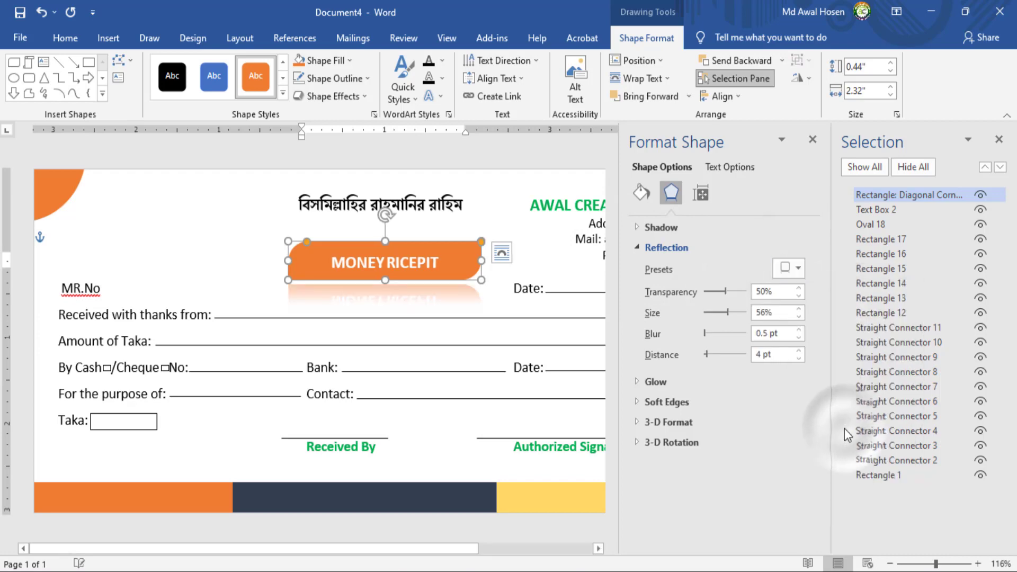
{"action": "left_click", "coordinate": [799, 272]}
{"action": "left_click", "coordinate": [797, 324]}
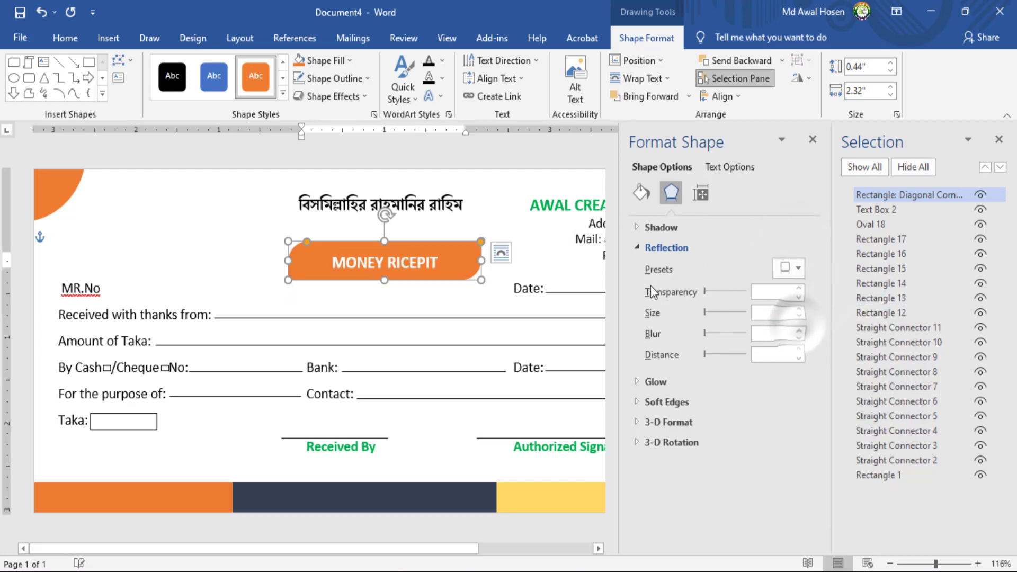
{"action": "left_click", "coordinate": [638, 248]}
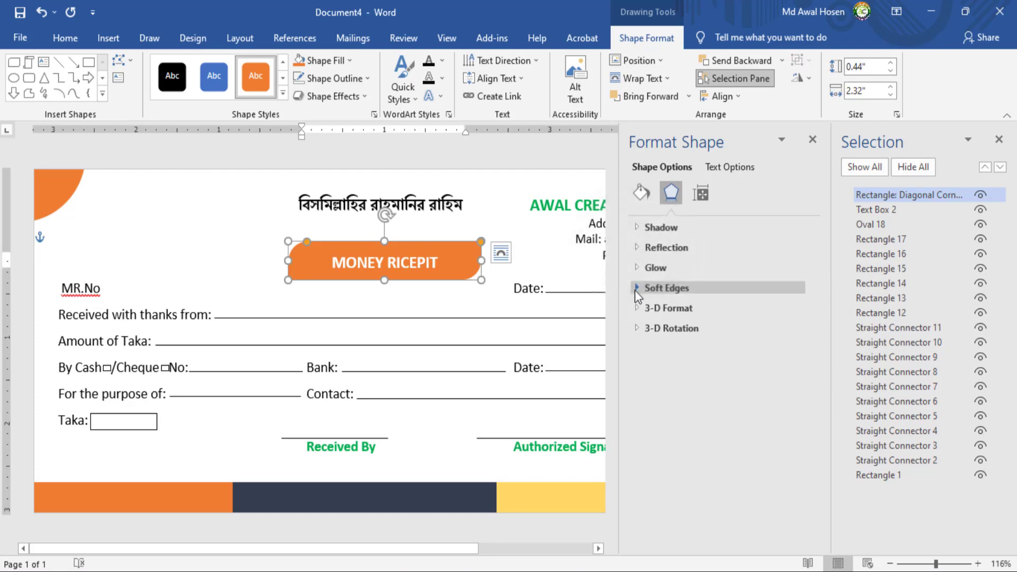
Apply a Perspective: Below shadow to the banner with 15 pt blur and 7 pt distance
{"action": "left_click", "coordinate": [657, 227]}
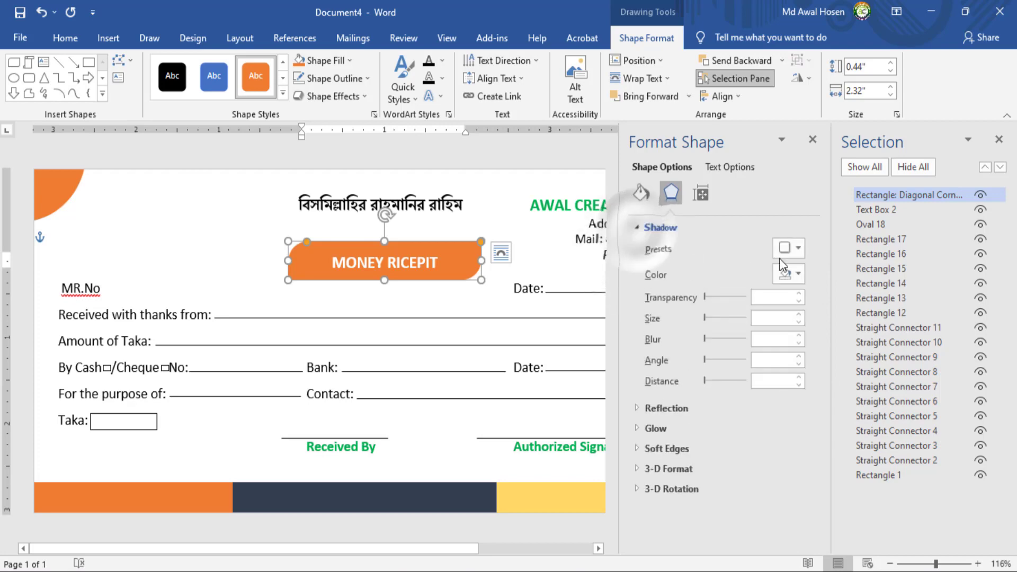
{"action": "left_click", "coordinate": [792, 248]}
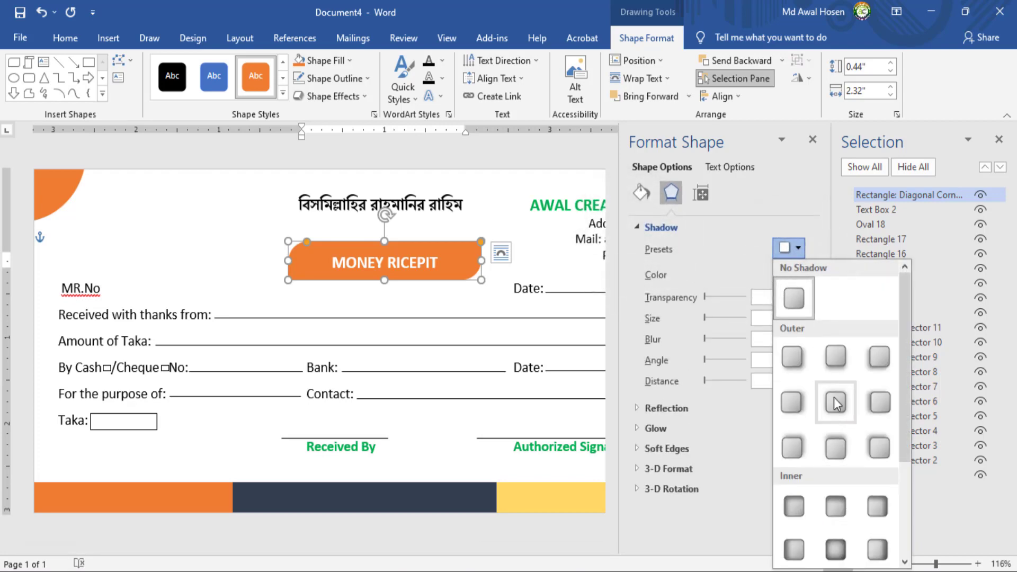
{"action": "left_click_drag", "start_coordinate": [903, 337], "coordinate": [903, 471]}
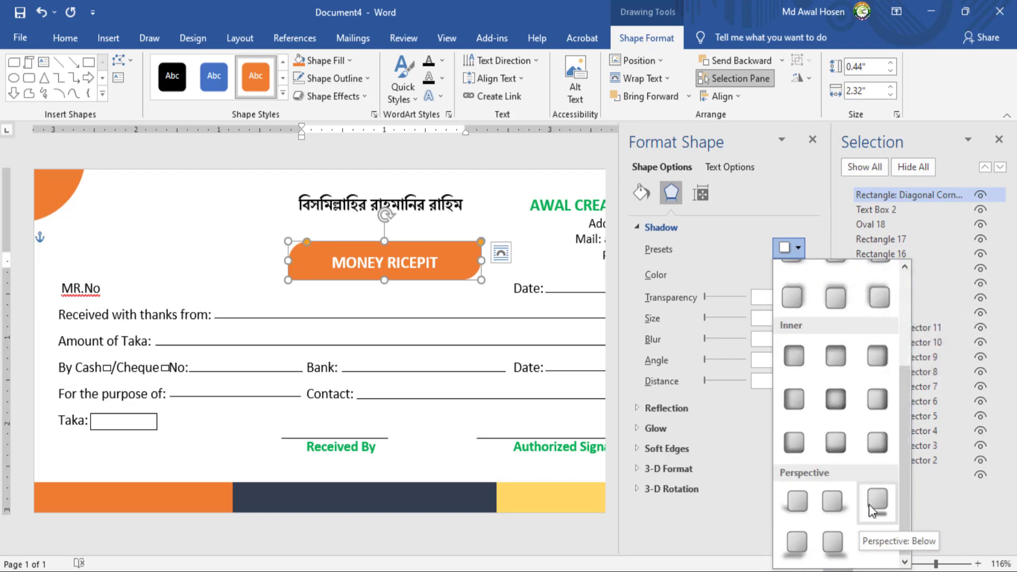
{"action": "left_click", "coordinate": [869, 504]}
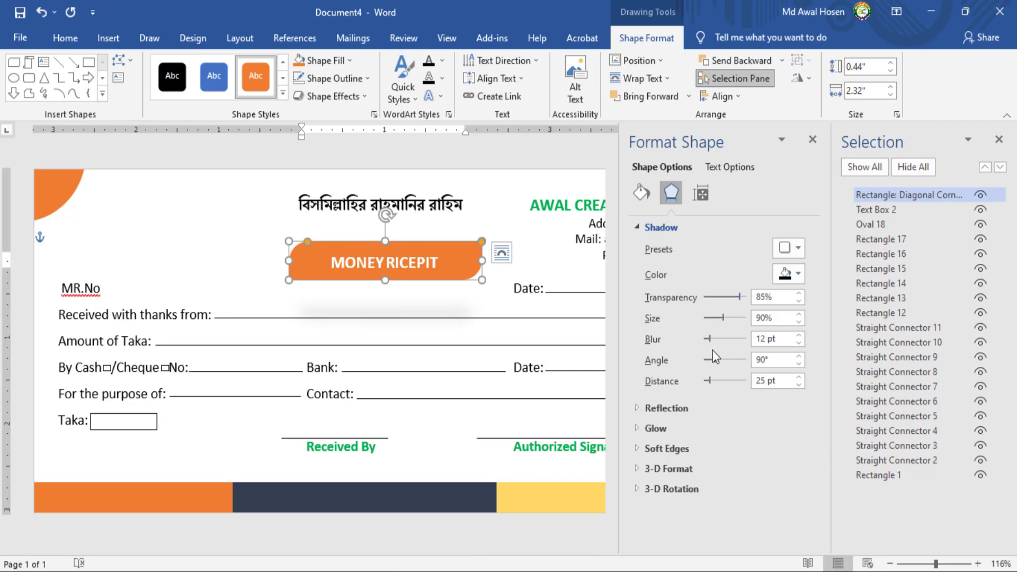
{"action": "left_click_drag", "start_coordinate": [708, 339], "coordinate": [713, 345]}
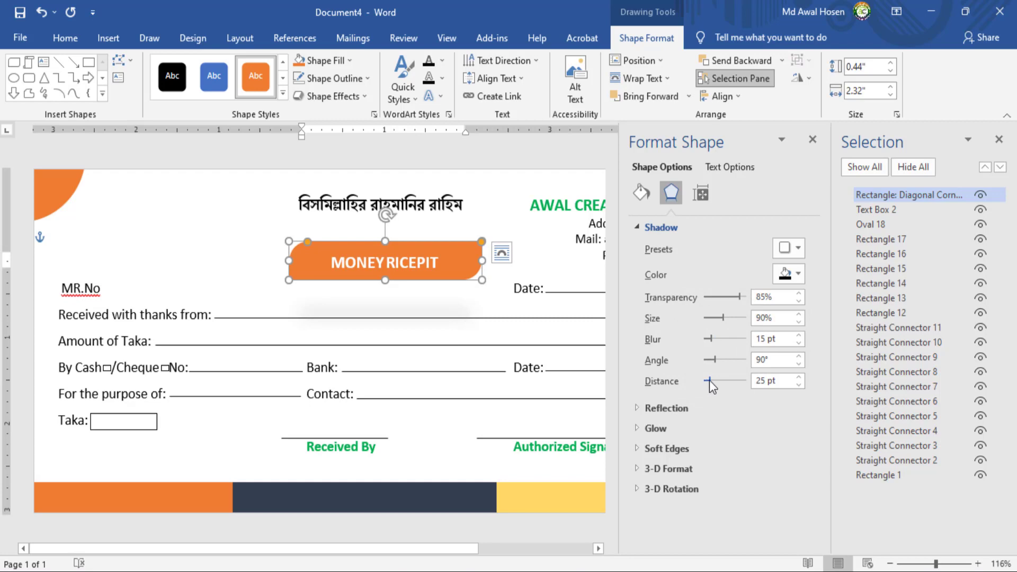
{"action": "left_click_drag", "start_coordinate": [710, 381], "coordinate": [705, 380]}
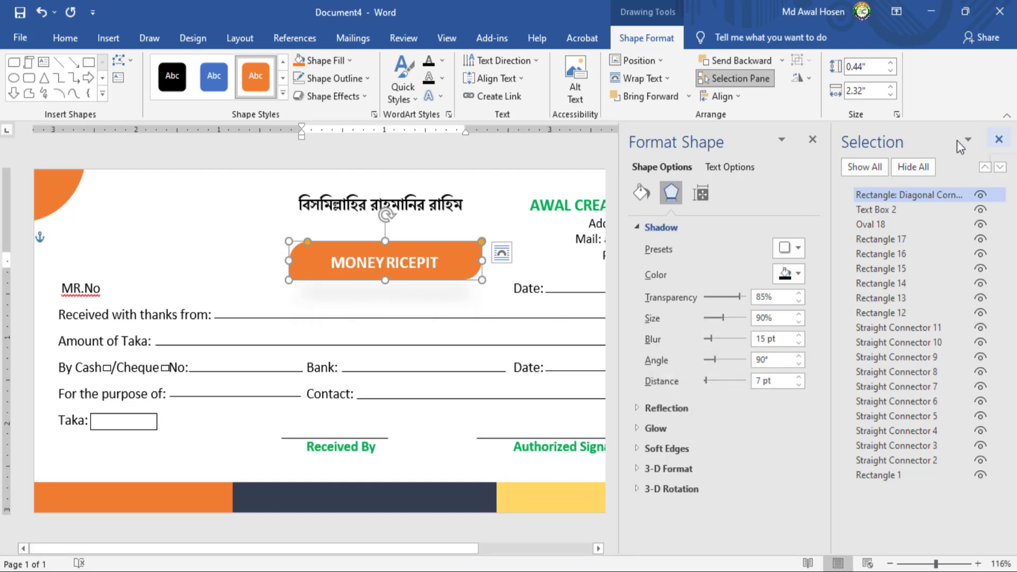
{"action": "left_click", "coordinate": [812, 140]}
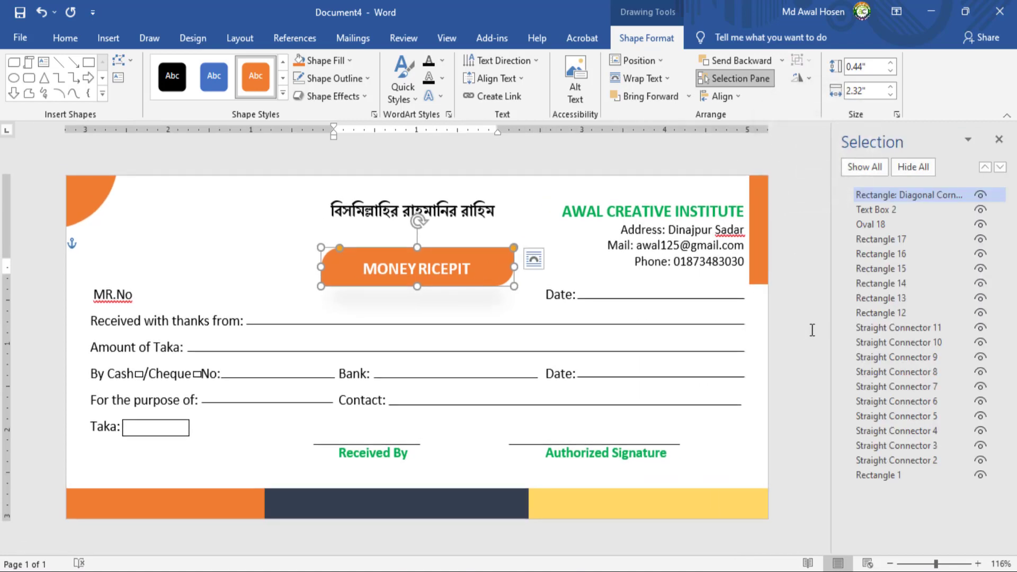
Insert the AT logo picture from the Desktop folder into the receipt
{"action": "left_click", "coordinate": [1001, 140]}
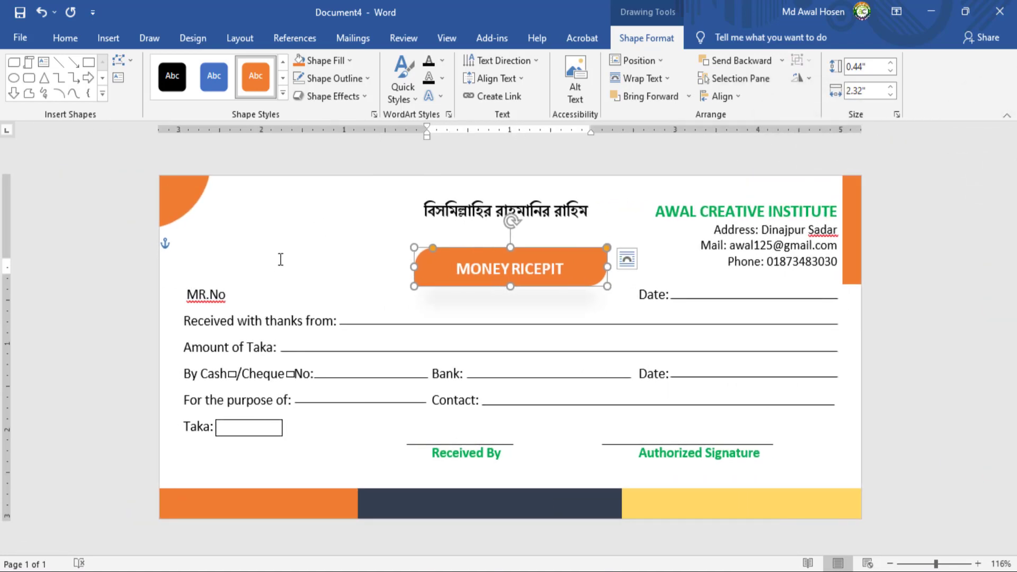
{"action": "left_click", "coordinate": [115, 40]}
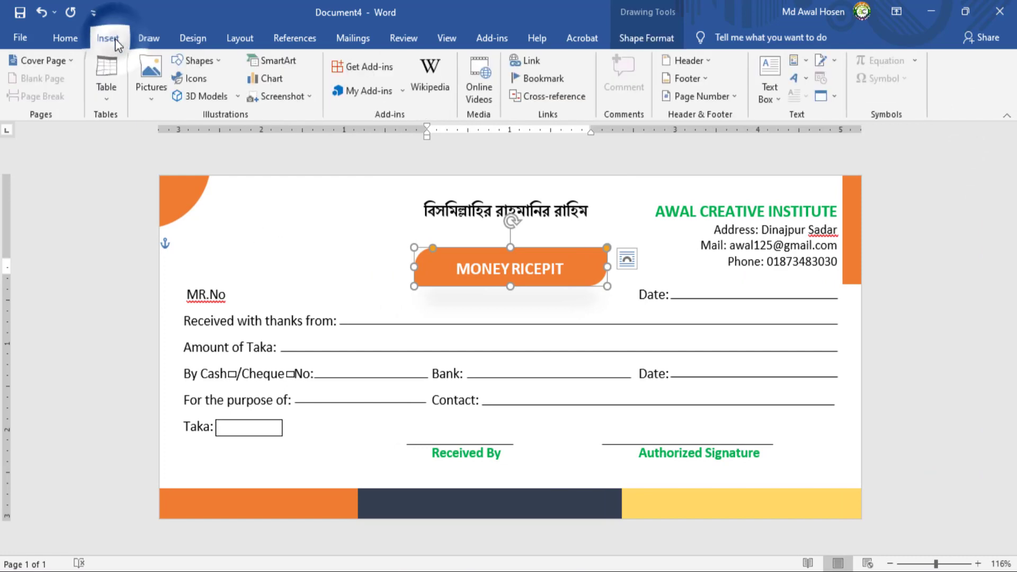
{"action": "left_click", "coordinate": [147, 93]}
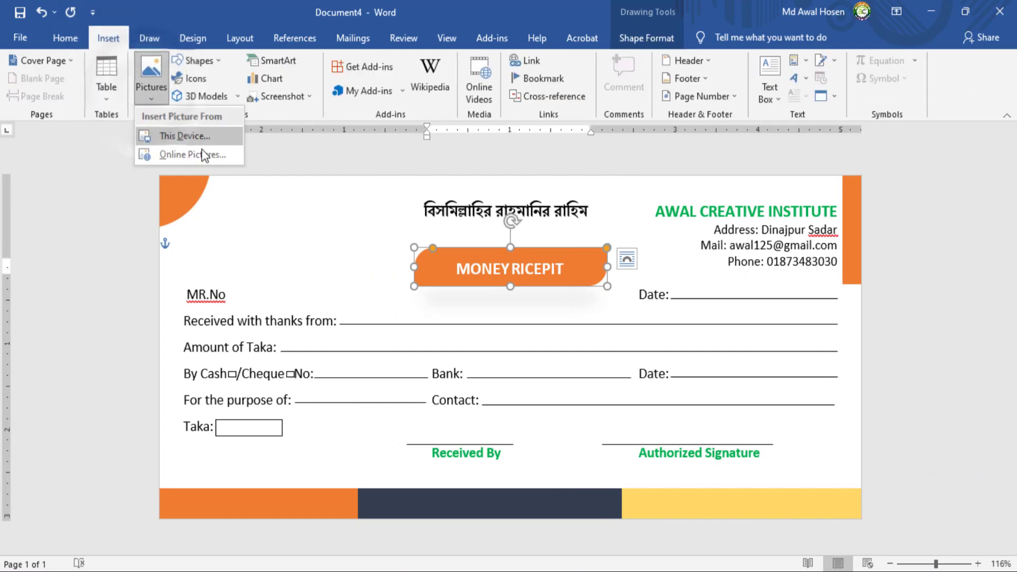
{"action": "left_click", "coordinate": [199, 137]}
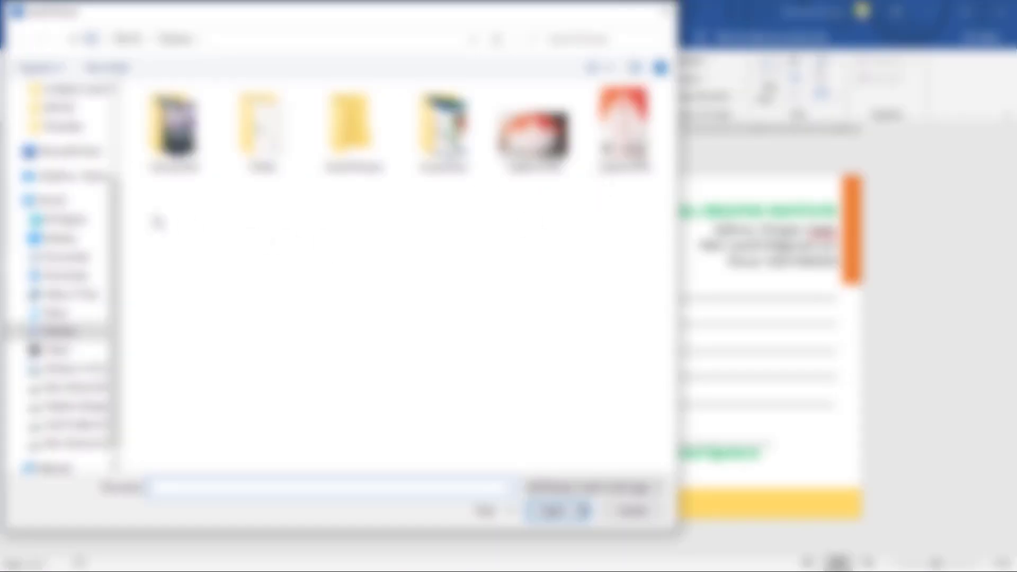
{"action": "left_click", "coordinate": [58, 238]}
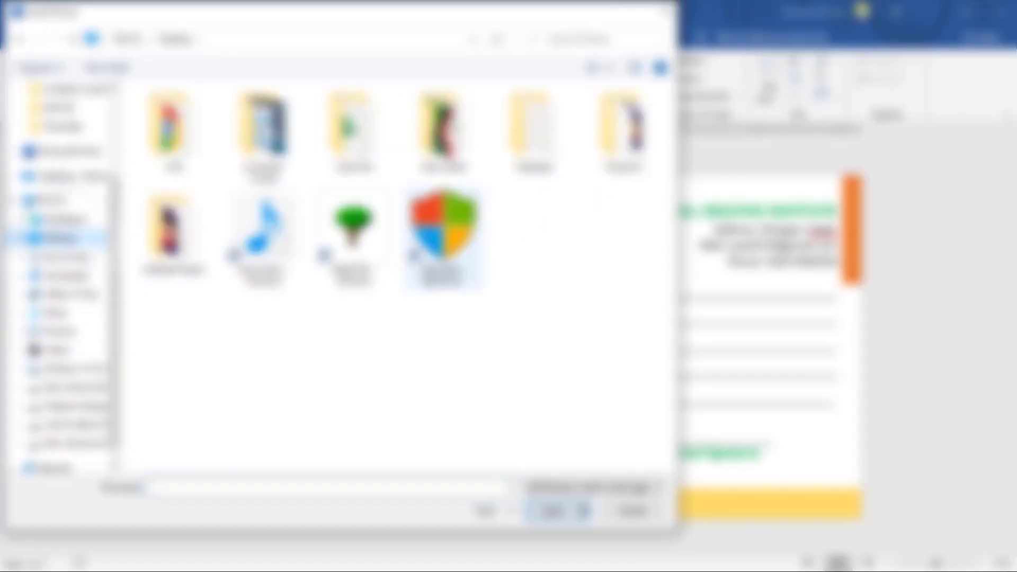
{"action": "double_click", "coordinate": [444, 227]}
{"action": "scroll", "coordinate": [444, 228], "scroll_direction": "down", "scroll_amount": 1}
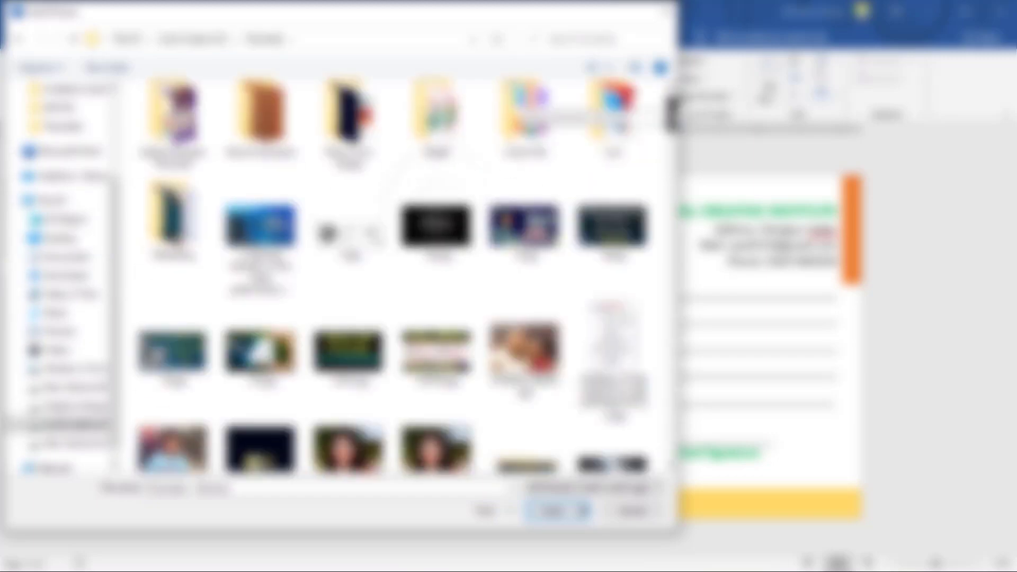
{"action": "scroll", "coordinate": [392, 275], "scroll_direction": "down", "scroll_amount": 5}
{"action": "scroll", "coordinate": [392, 275], "scroll_direction": "down", "scroll_amount": 5}
{"action": "scroll", "coordinate": [392, 276], "scroll_direction": "down", "scroll_amount": 5}
{"action": "scroll", "coordinate": [392, 276], "scroll_direction": "down", "scroll_amount": 3}
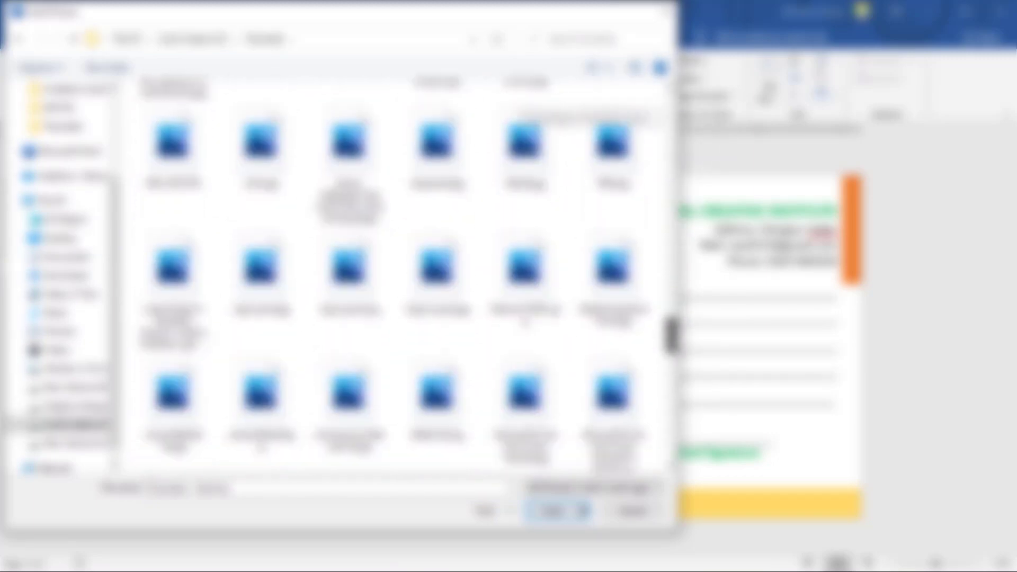
{"action": "scroll", "coordinate": [392, 275], "scroll_direction": "up", "scroll_amount": 3}
{"action": "scroll", "coordinate": [392, 275], "scroll_direction": "up", "scroll_amount": 3}
{"action": "scroll", "coordinate": [392, 276], "scroll_direction": "down", "scroll_amount": 1}
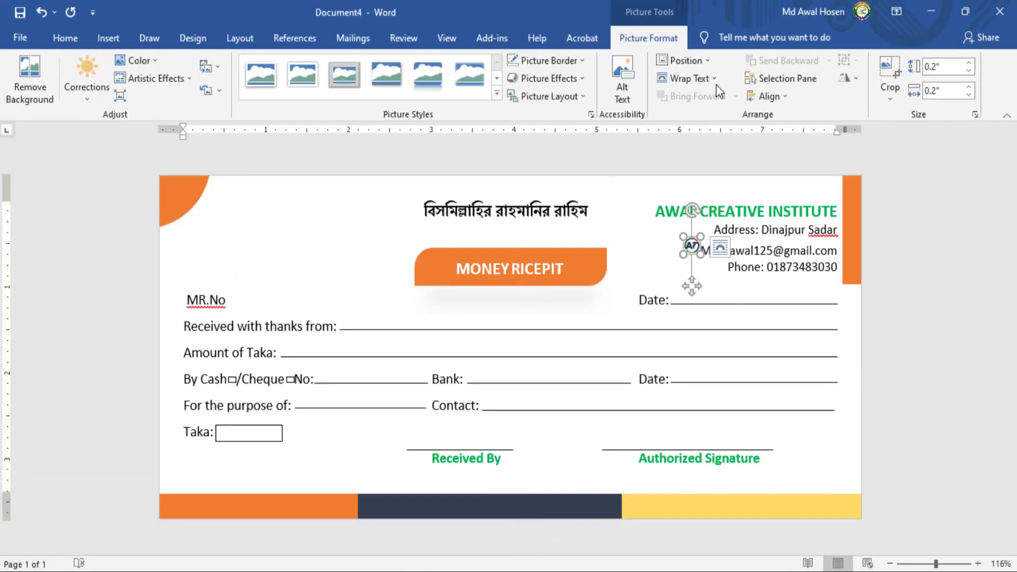
Set the logo to In Front of Text, resize it to 0.87 × 0.87 inches and place it top-left
{"action": "left_click", "coordinate": [715, 80]}
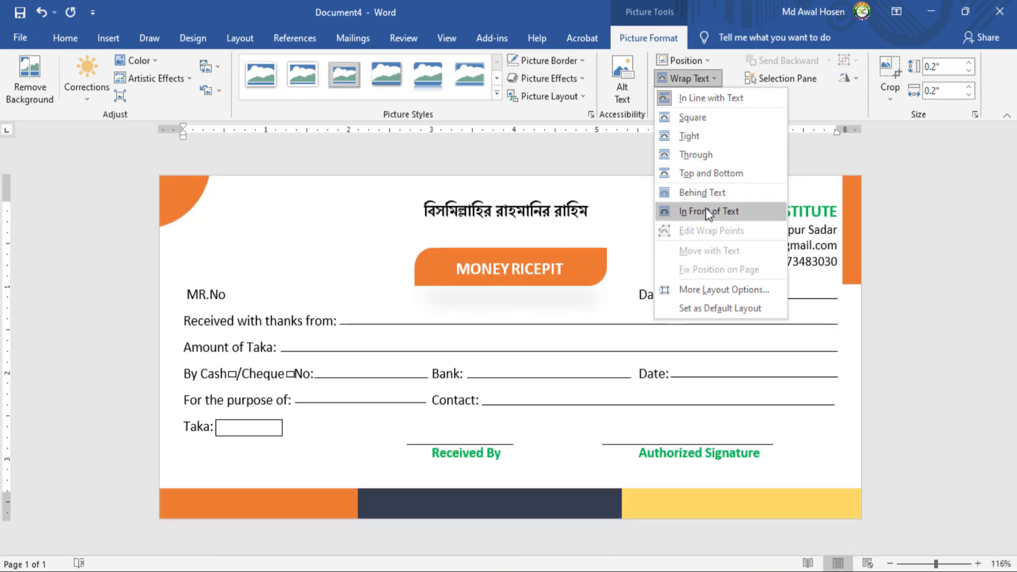
{"action": "left_click", "coordinate": [706, 211]}
{"action": "mouse_move", "coordinate": [690, 281]}
{"action": "left_mouse_down"}
{"action": "mouse_move", "coordinate": [235, 262]}
{"action": "mouse_move", "coordinate": [280, 204]}
{"action": "left_mouse_up"}
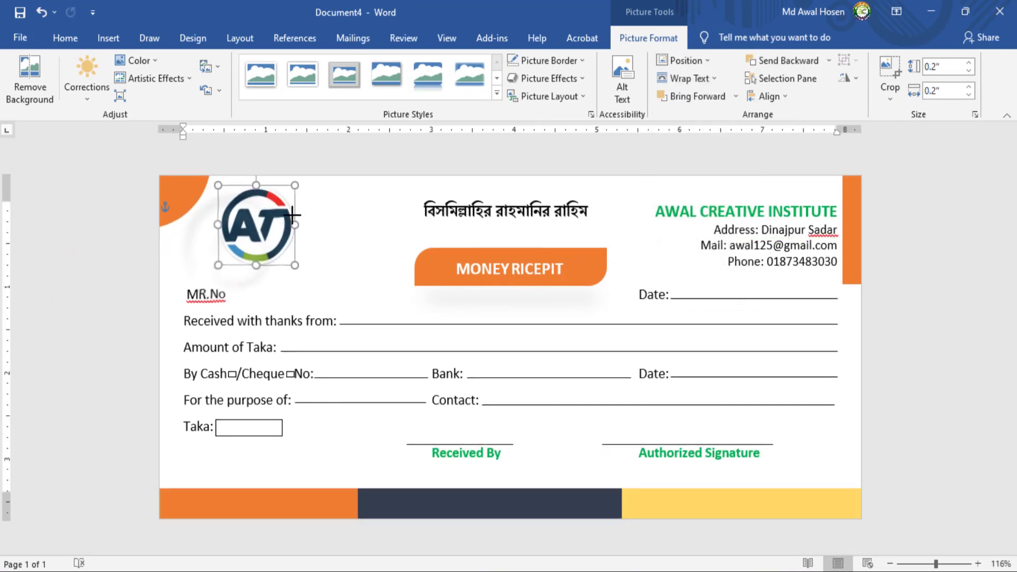
{"action": "mouse_move", "coordinate": [248, 249]}
{"action": "left_mouse_down"}
{"action": "mouse_move", "coordinate": [249, 257]}
{"action": "mouse_move", "coordinate": [216, 250]}
{"action": "mouse_move", "coordinate": [293, 252]}
{"action": "mouse_move", "coordinate": [330, 287]}
{"action": "mouse_move", "coordinate": [289, 250]}
{"action": "left_mouse_up"}
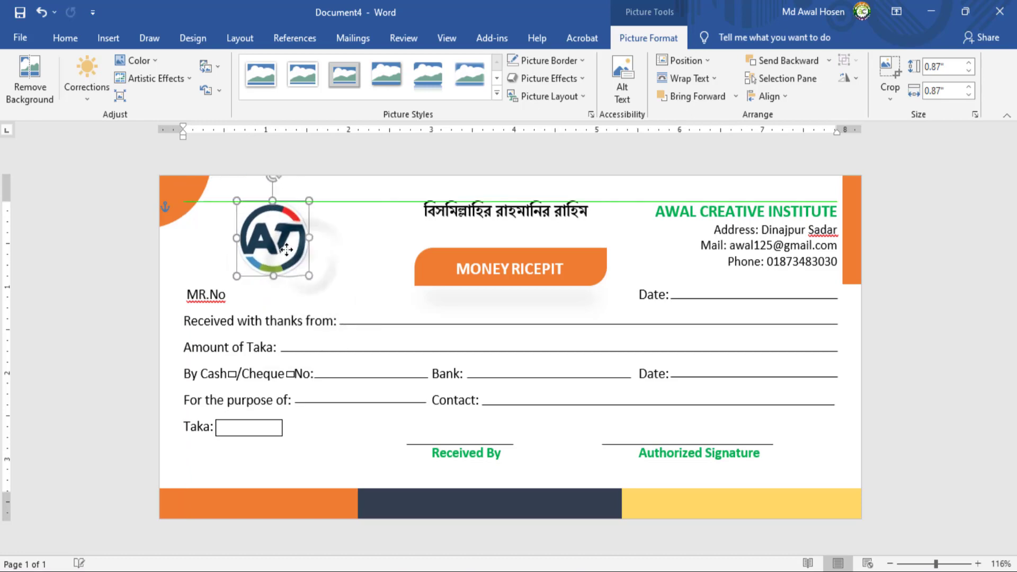
{"action": "left_click", "coordinate": [903, 316]}
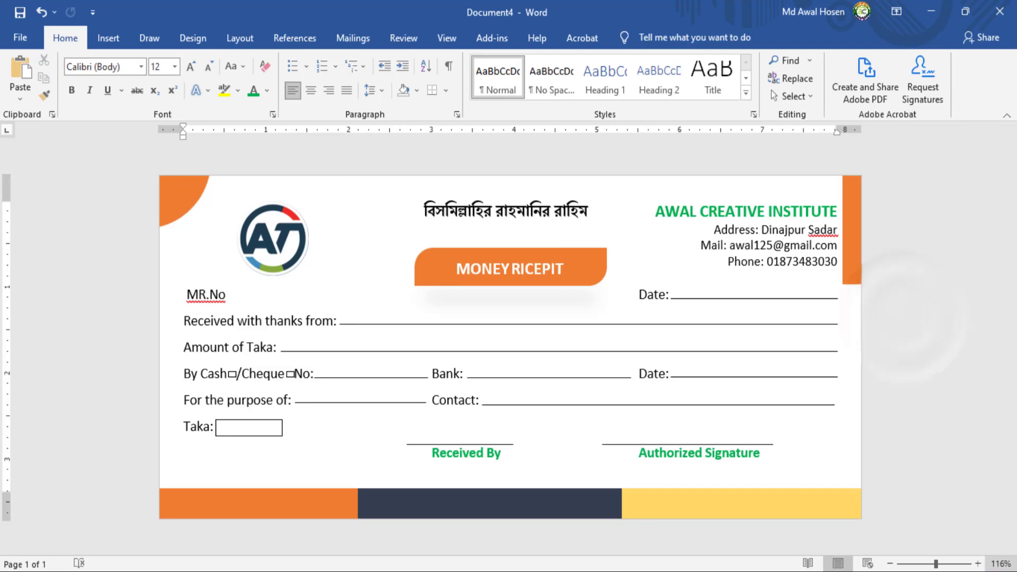
{"action": "left_click", "coordinate": [1001, 564]}
{"action": "left_click", "coordinate": [504, 286]}
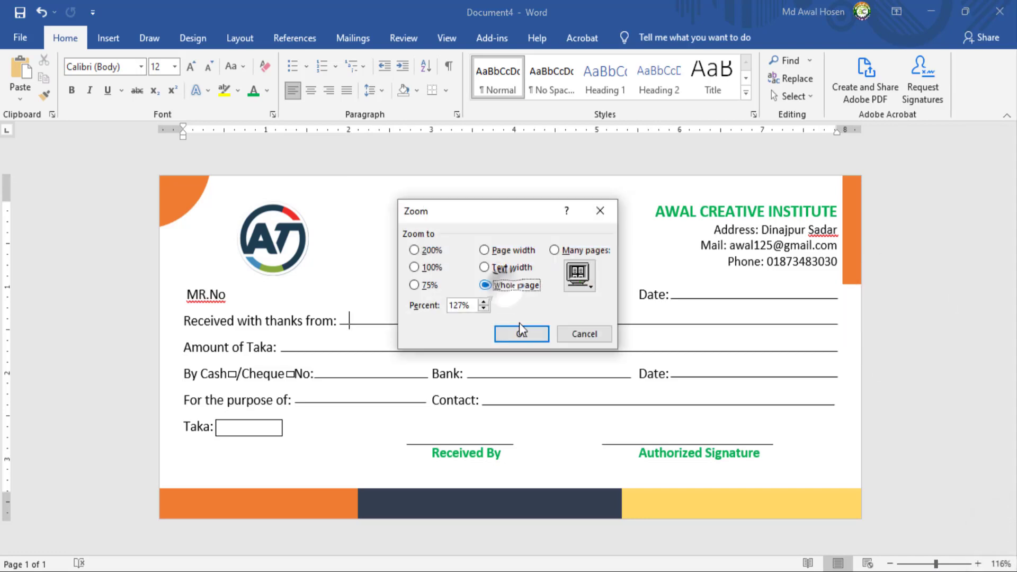
{"action": "left_click", "coordinate": [521, 333]}
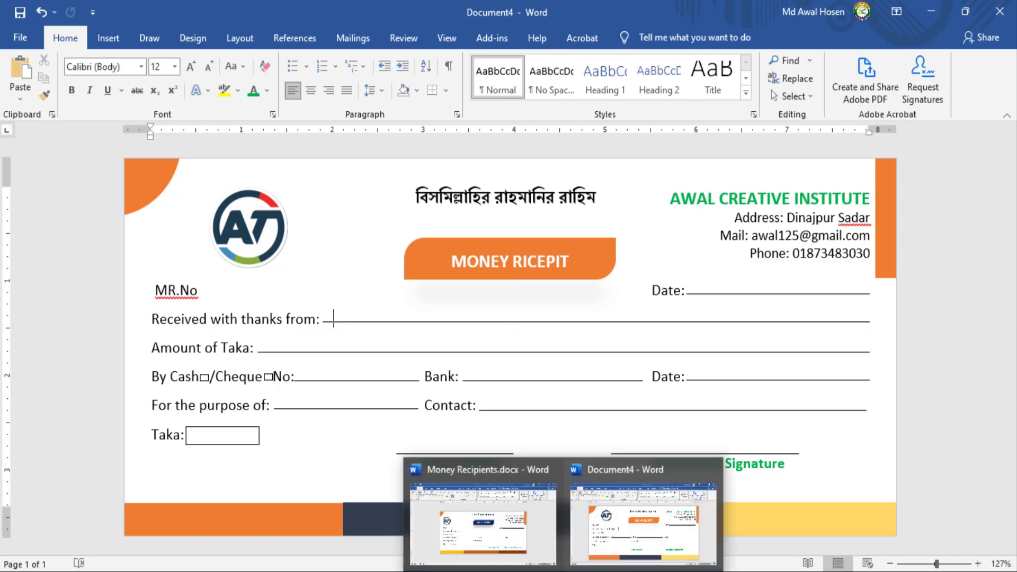
{"action": "left_click", "coordinate": [519, 532]}
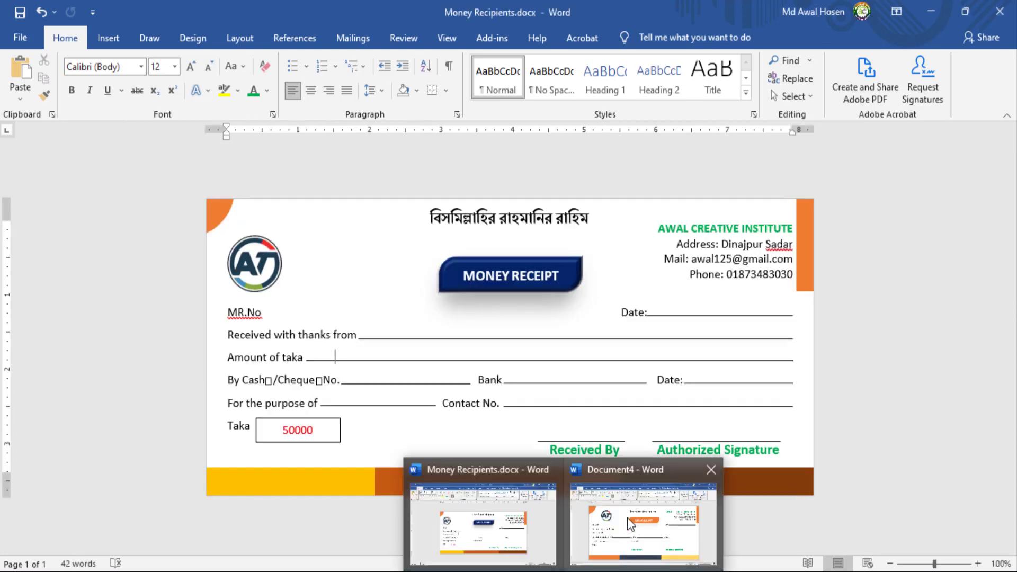
{"action": "left_click", "coordinate": [627, 517]}
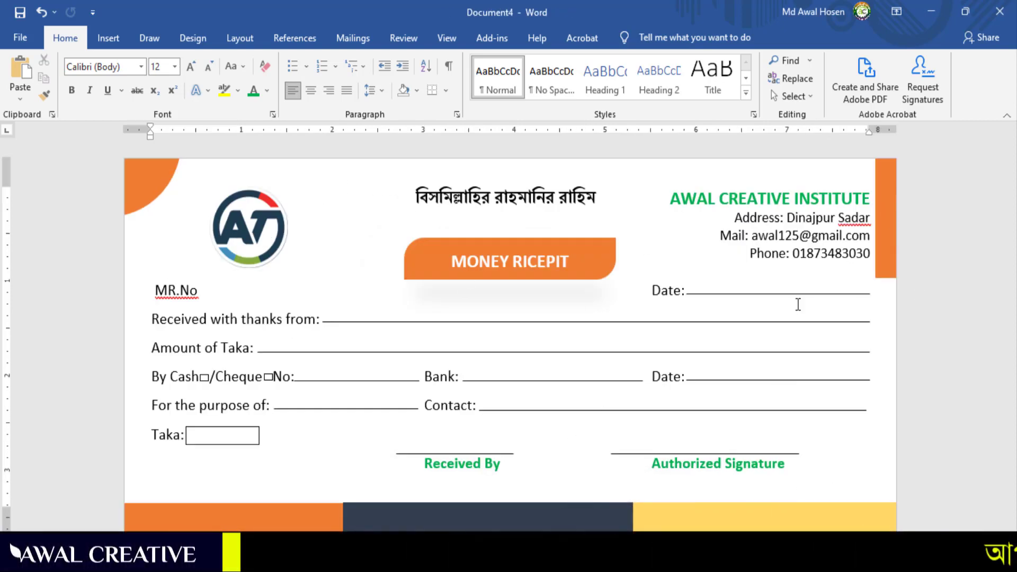
{"action": "left_click", "coordinate": [183, 45]}
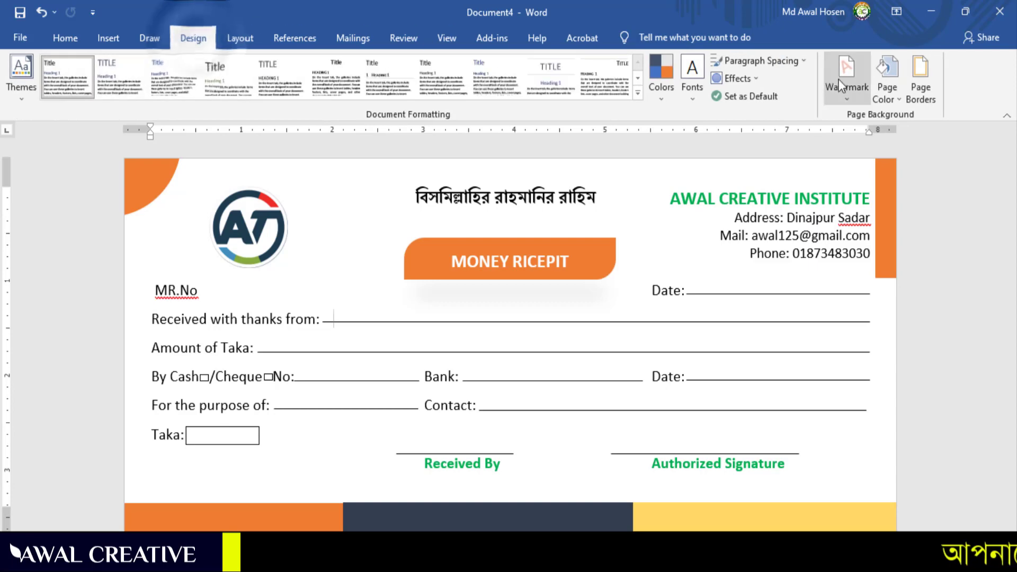
{"action": "left_click", "coordinate": [899, 100]}
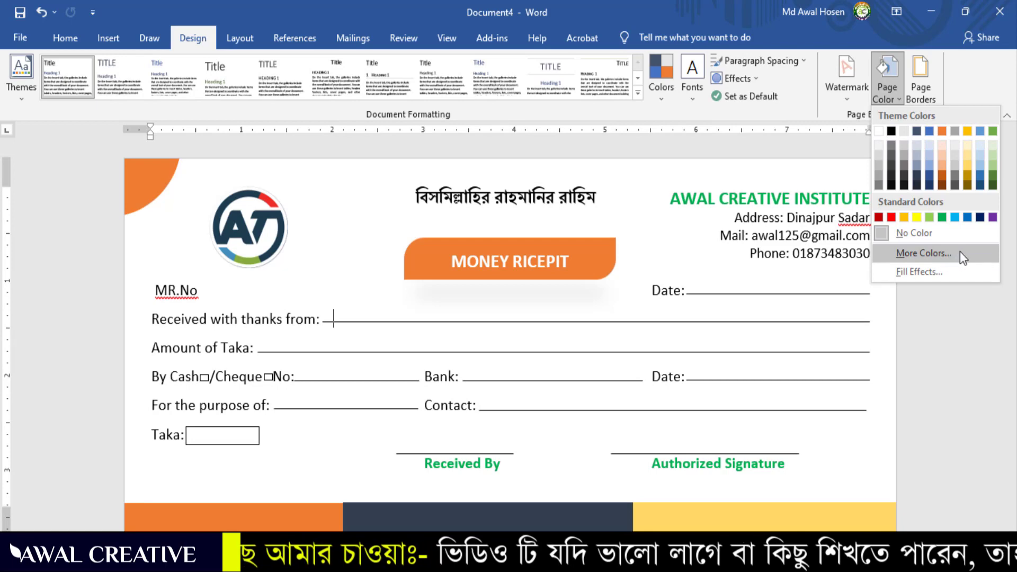
{"action": "left_click", "coordinate": [937, 274]}
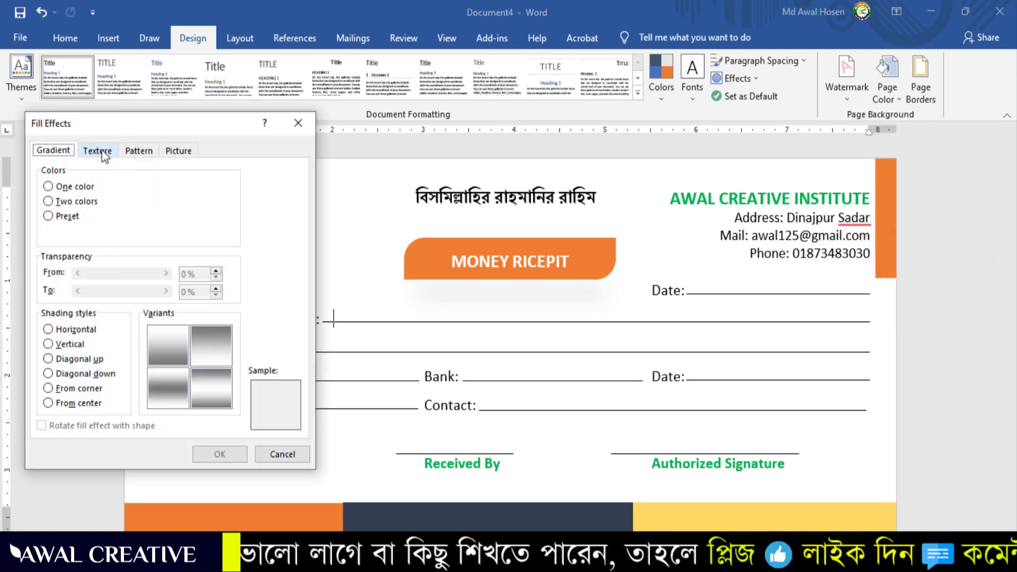
{"action": "left_click", "coordinate": [97, 151]}
{"action": "left_click", "coordinate": [139, 150]}
{"action": "left_click", "coordinate": [222, 187]}
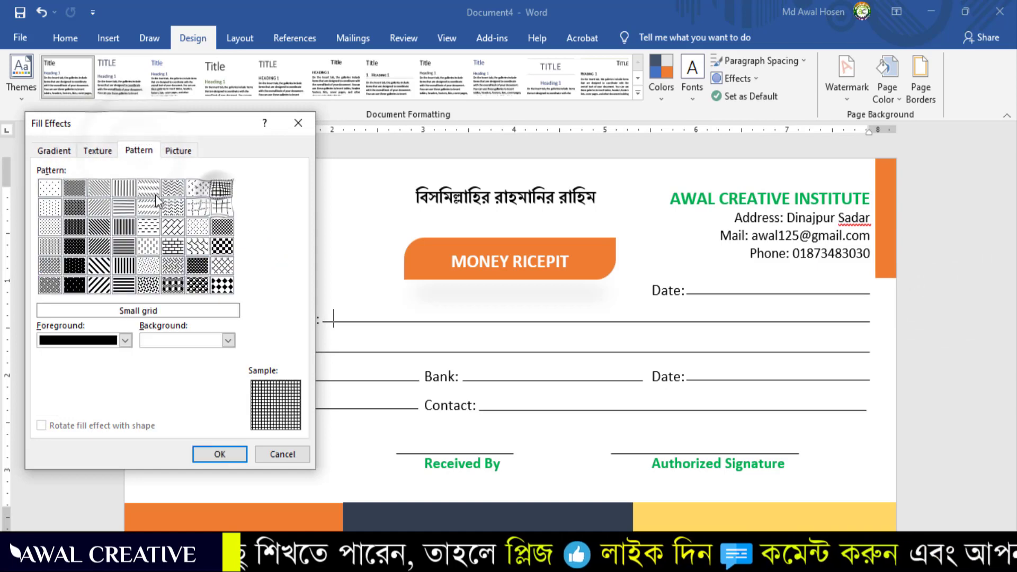
{"action": "left_click", "coordinate": [74, 188]}
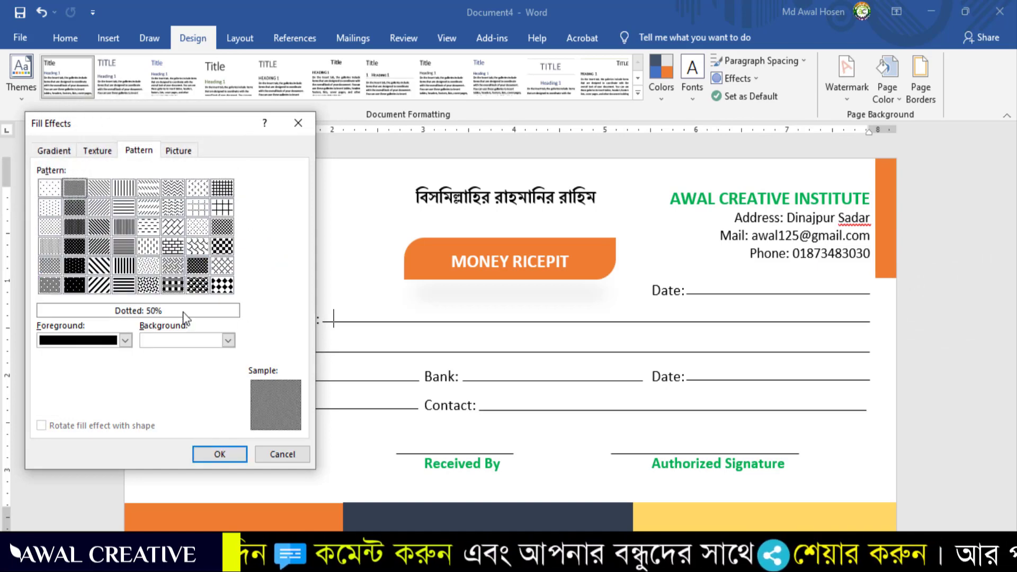
{"action": "left_click", "coordinate": [126, 339]}
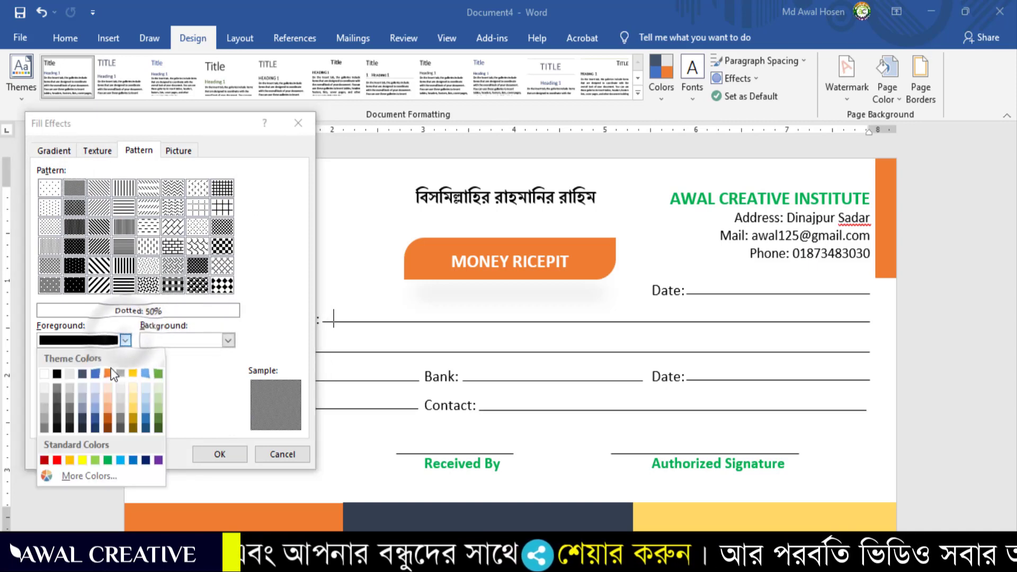
{"action": "left_click", "coordinate": [57, 374]}
{"action": "left_click", "coordinate": [228, 340]}
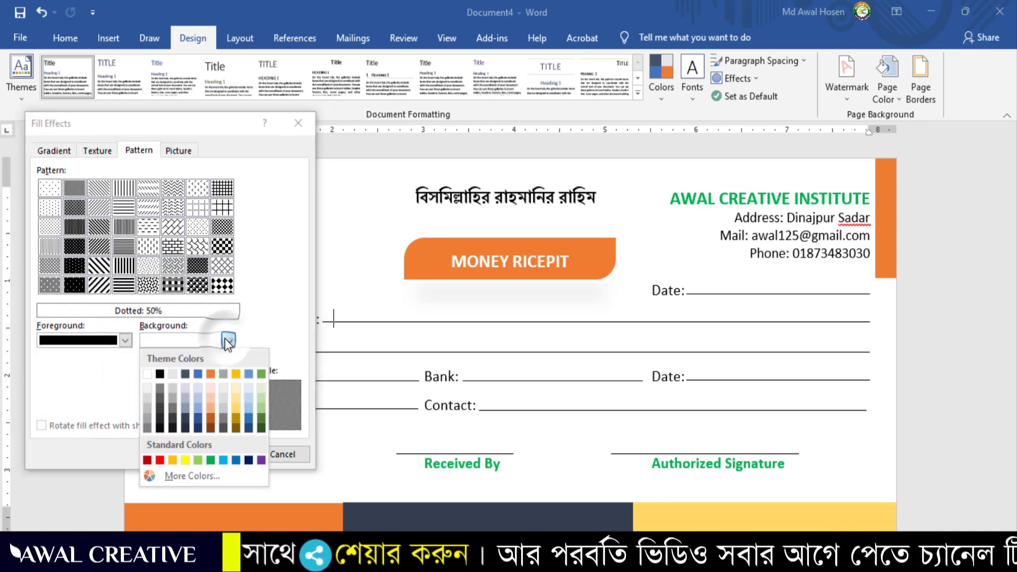
{"action": "left_click", "coordinate": [150, 374]}
{"action": "left_click", "coordinate": [219, 454]}
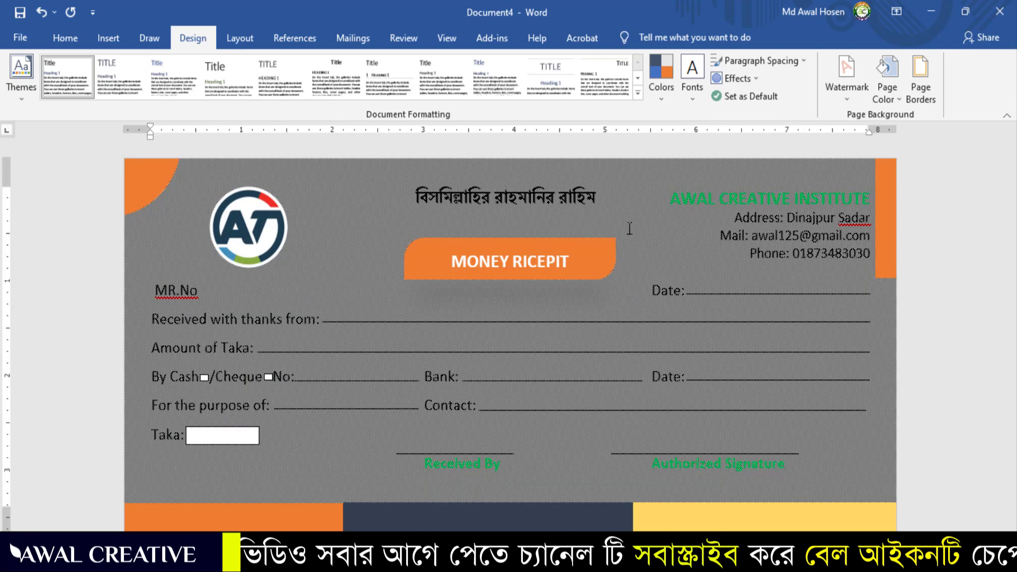
{"action": "key", "text": "ctrl+z"}
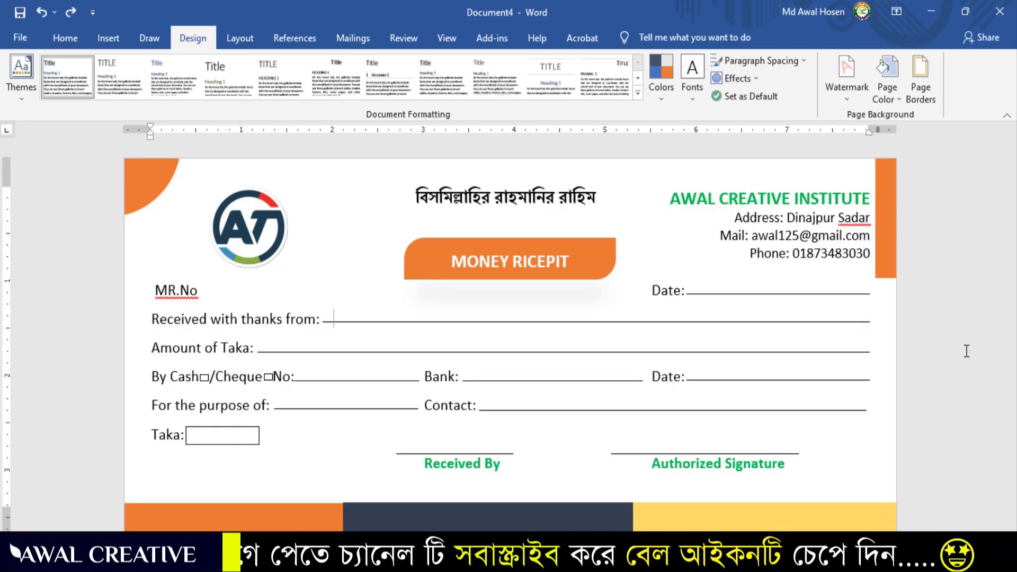